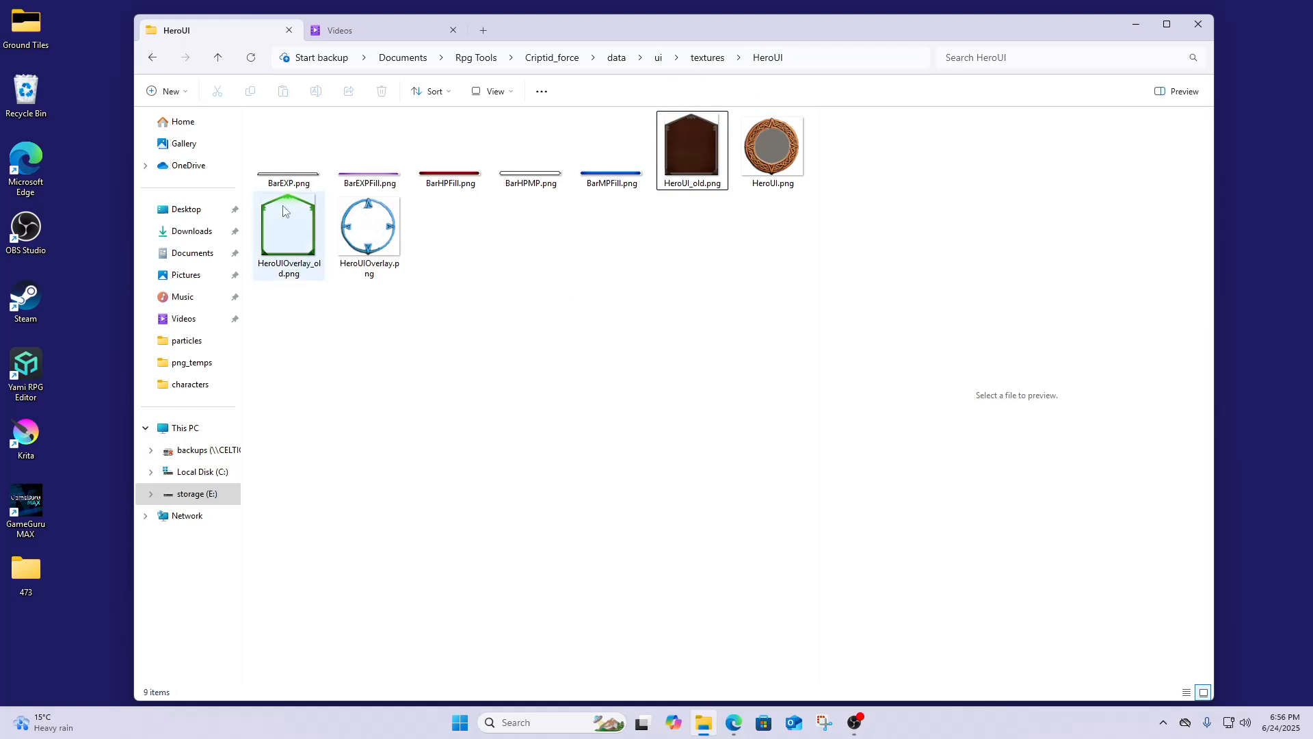
# Open the Criptid_force data folder's characters subfolder and preview the bigfoot, Caladrius and WillowWisp portrait images.
pyautogui.click(219, 58)
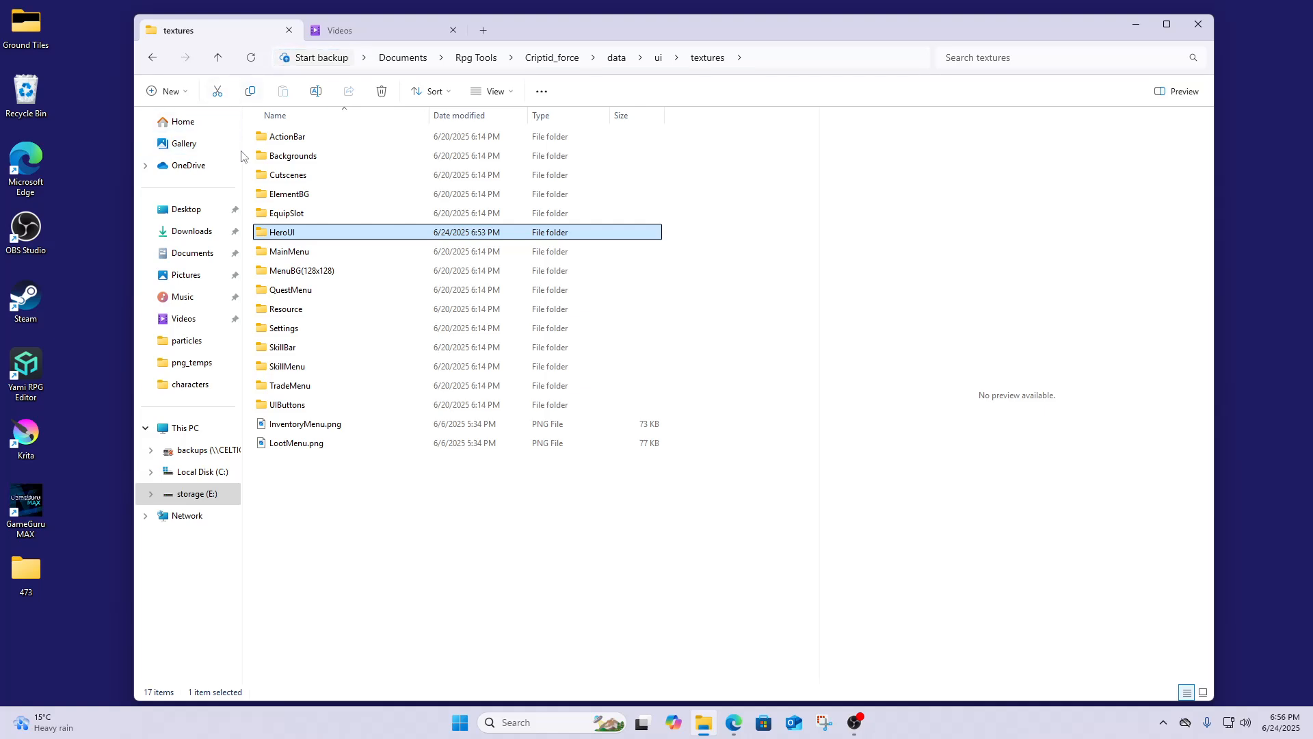
pyautogui.click(218, 57)
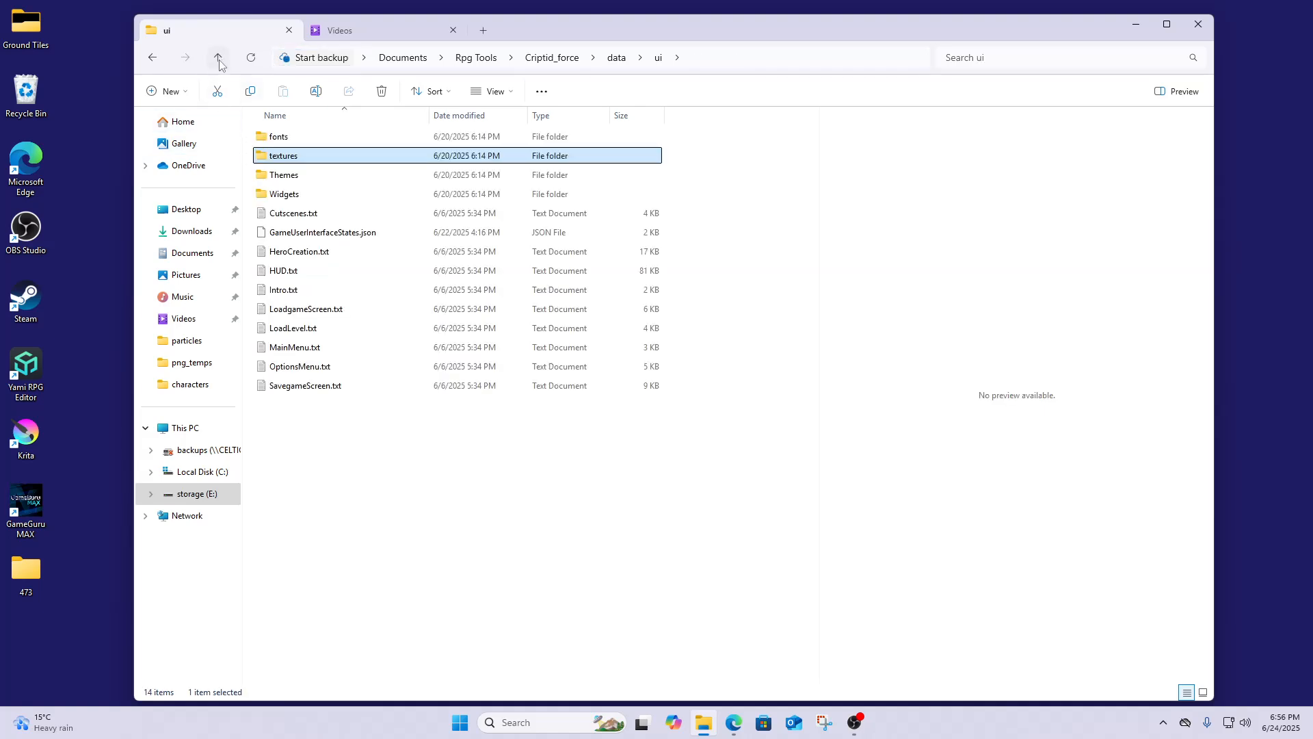
pyautogui.click(219, 61)
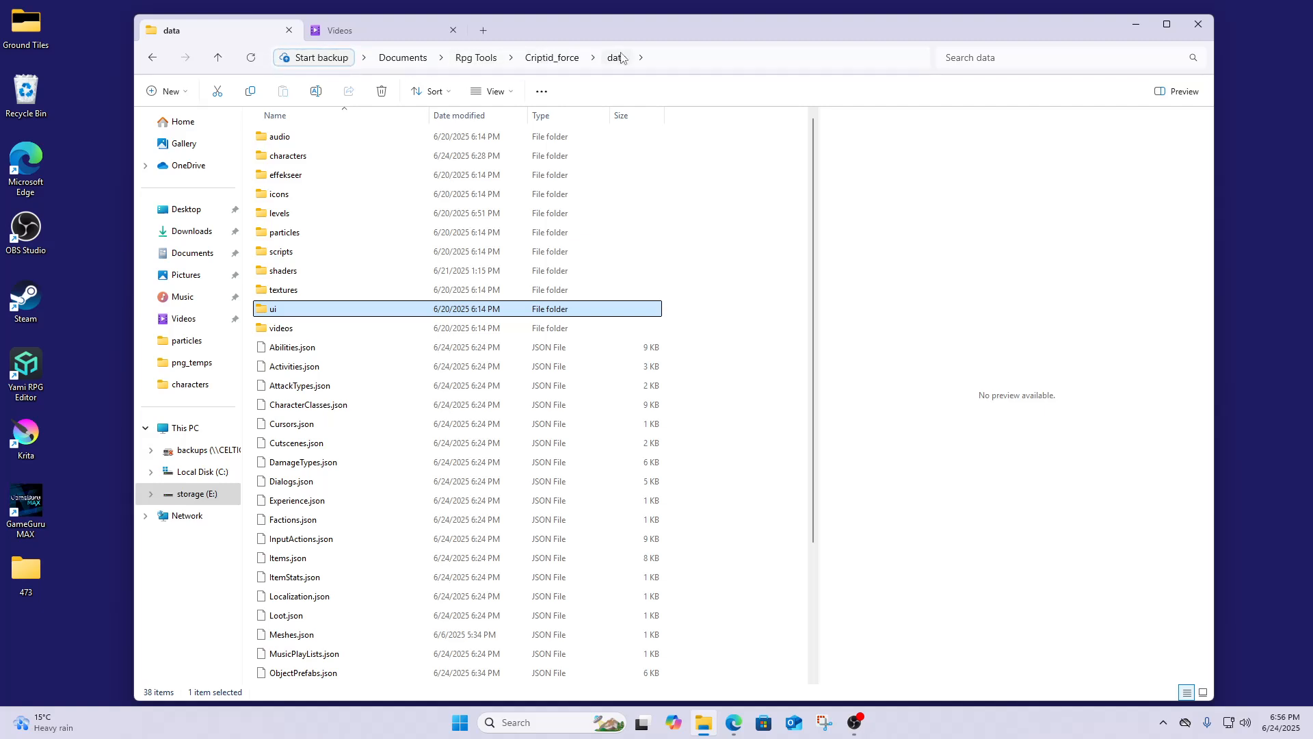
pyautogui.doubleClick(278, 157)
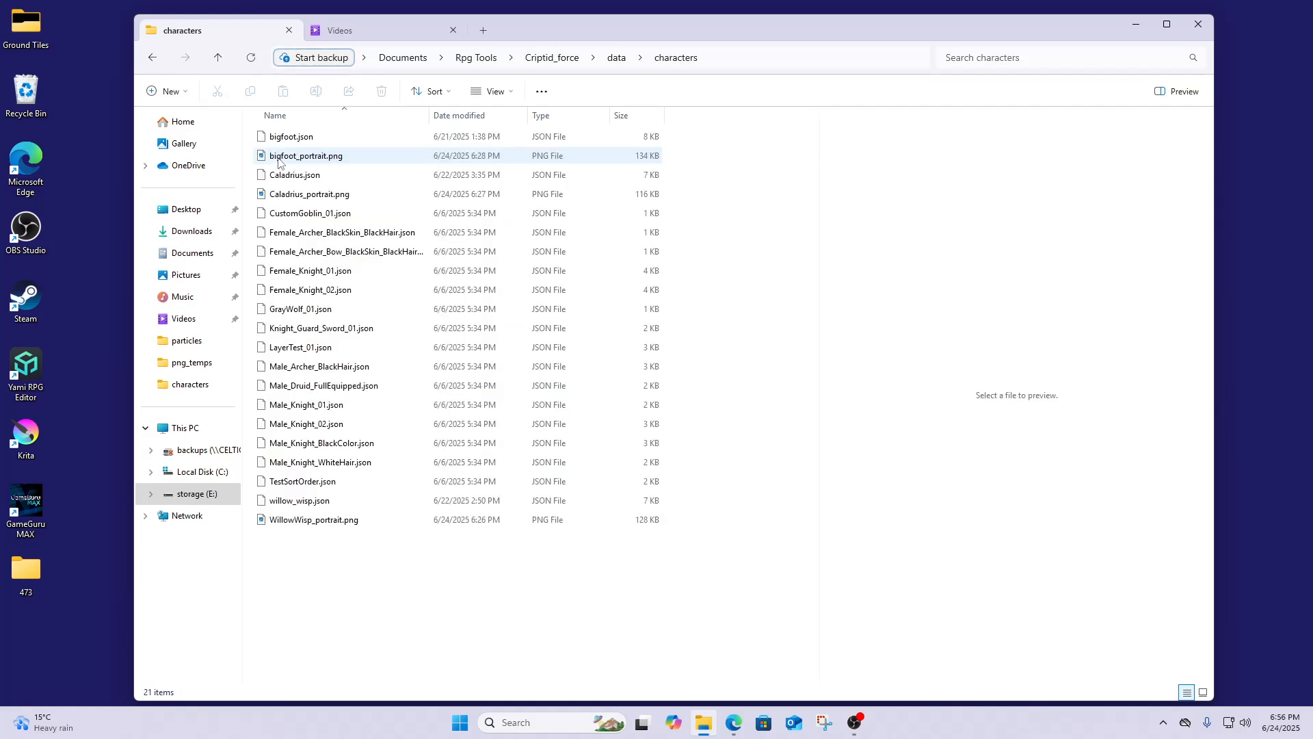
pyautogui.click(279, 158)
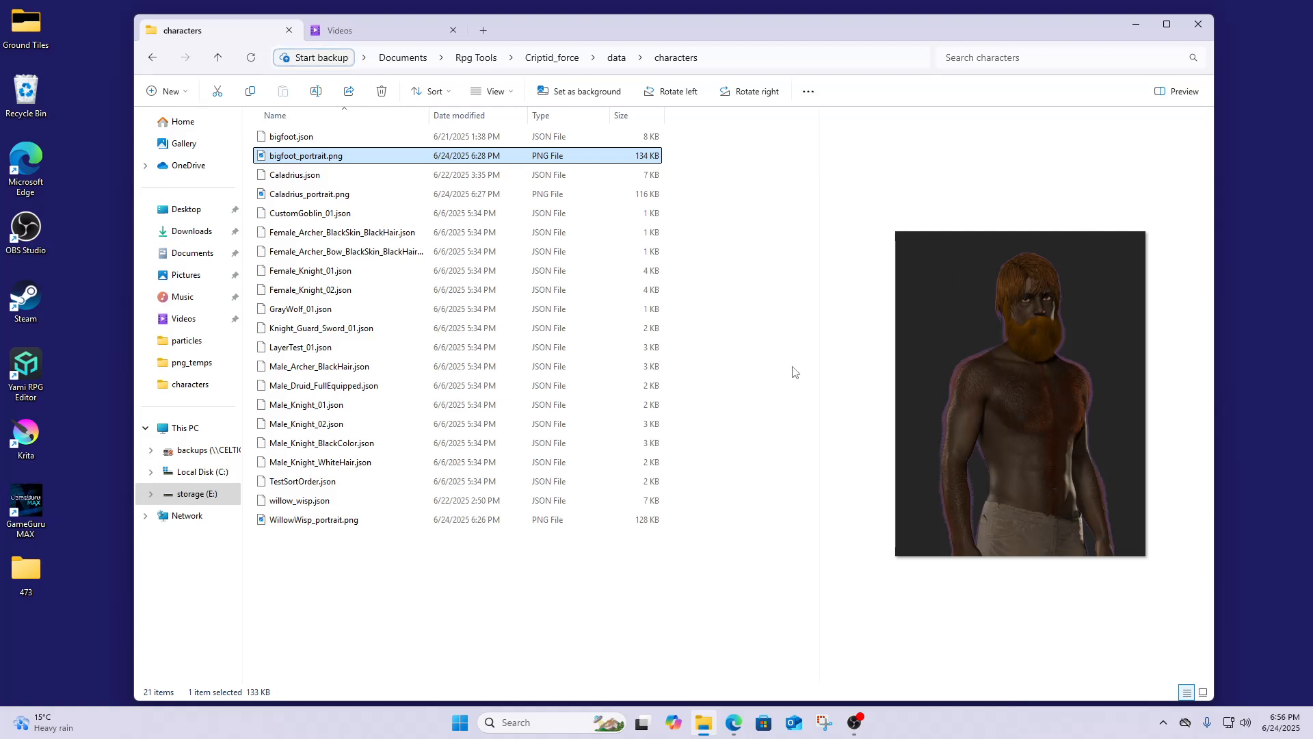
pyautogui.click(296, 194)
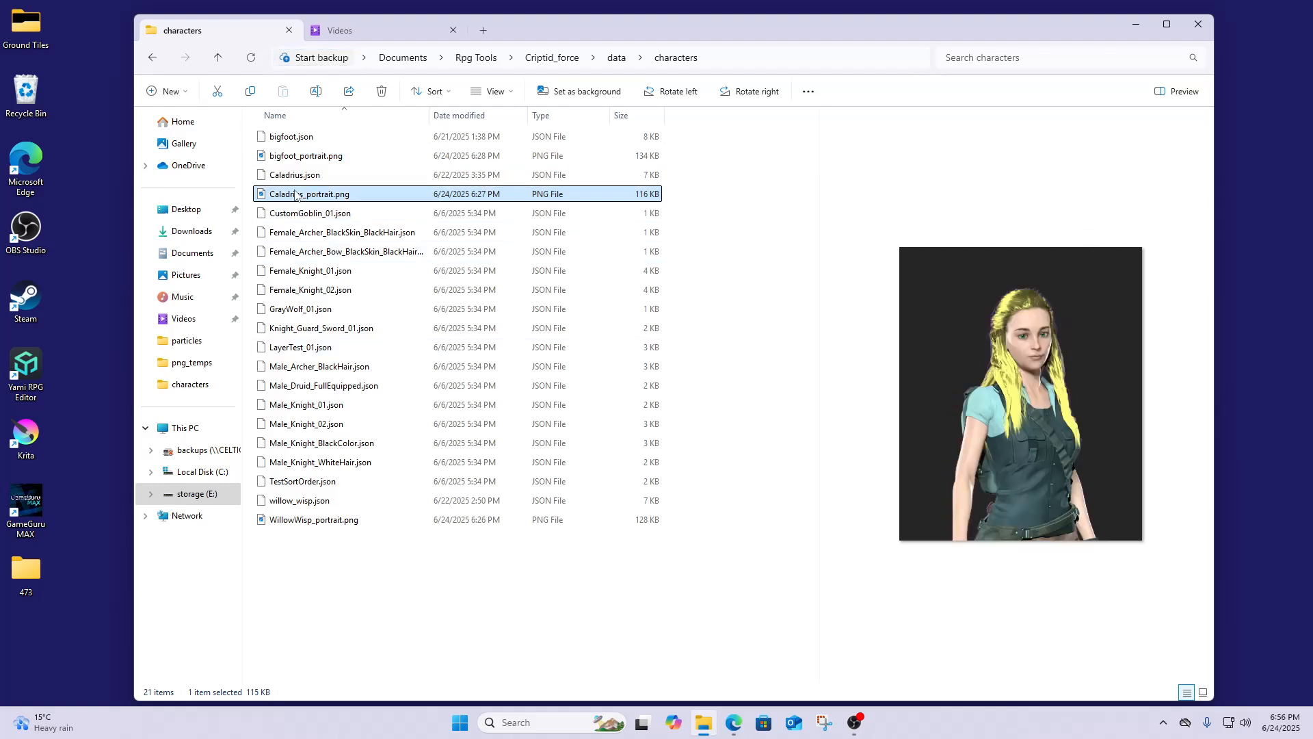
pyautogui.click(305, 521)
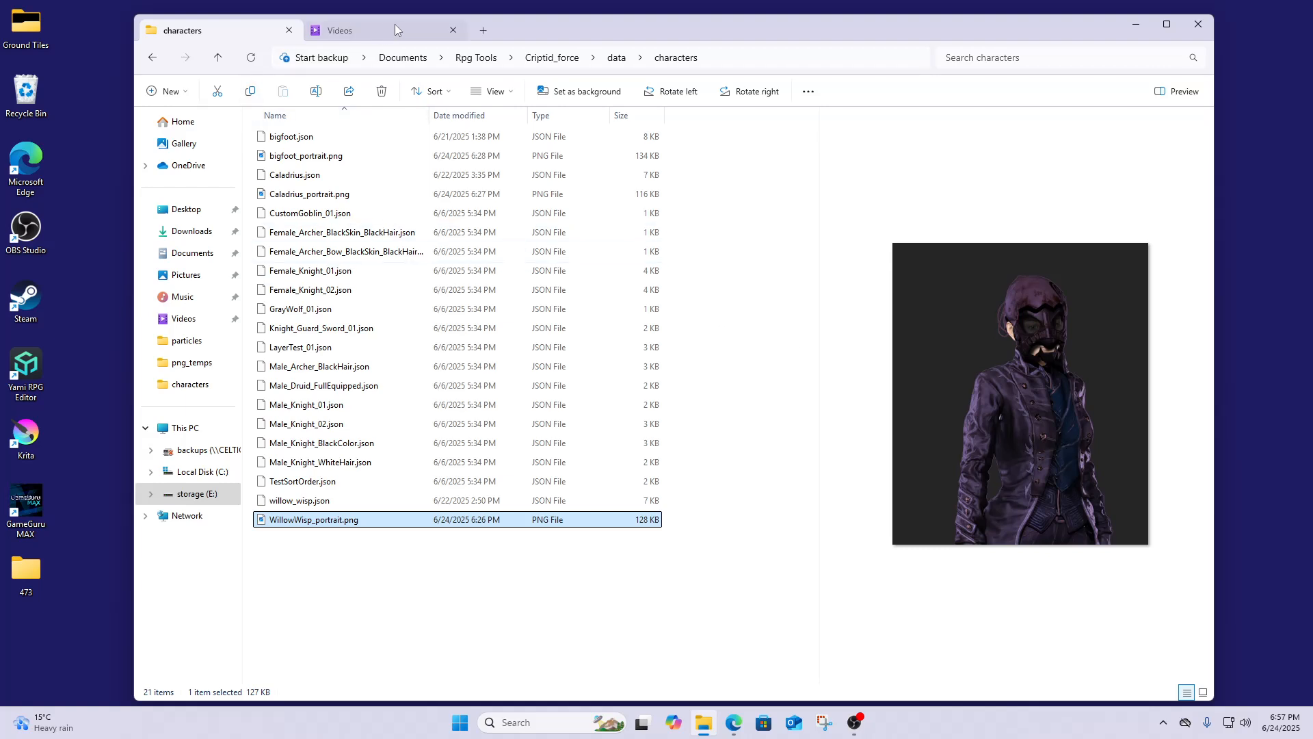
# Replace the Videos folder tab with a new one and launch RpgTools.exe from the RpgTools folder on storage (E:).
pyautogui.middleClick(422, 36)
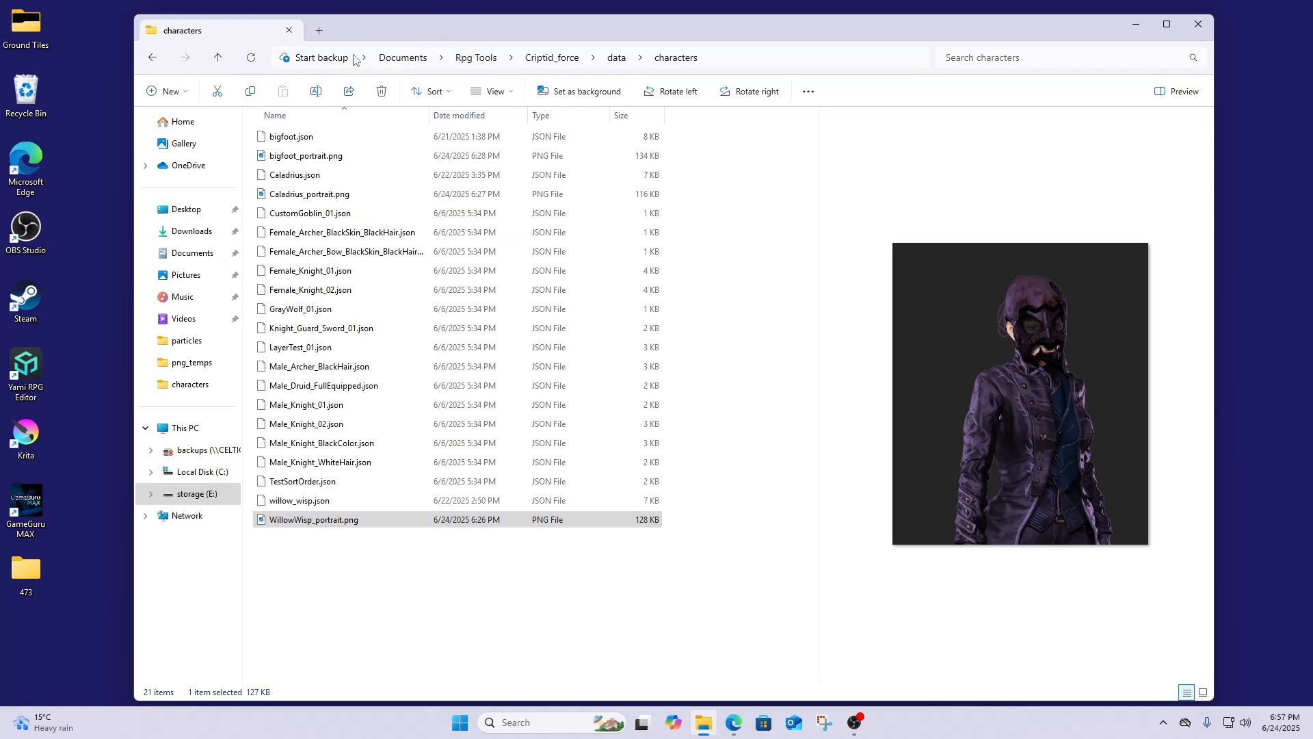
pyautogui.click(319, 30)
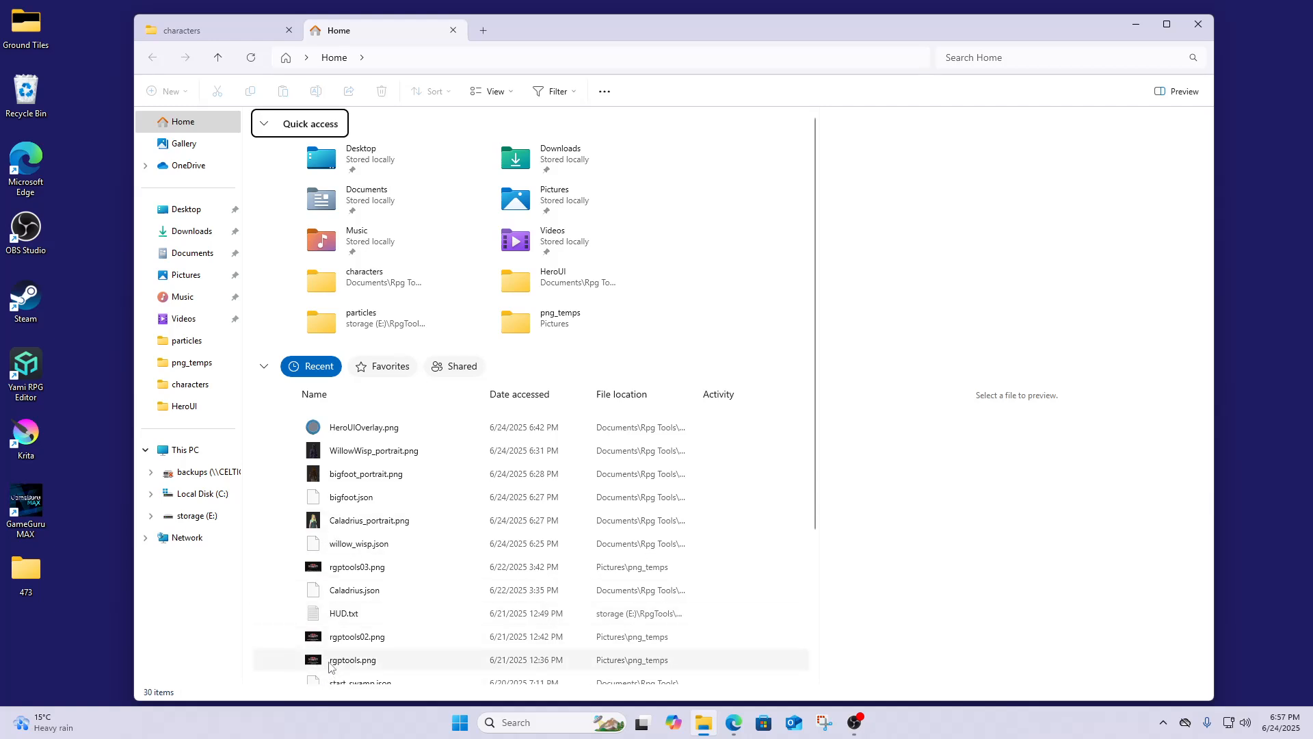
pyautogui.doubleClick(353, 660)
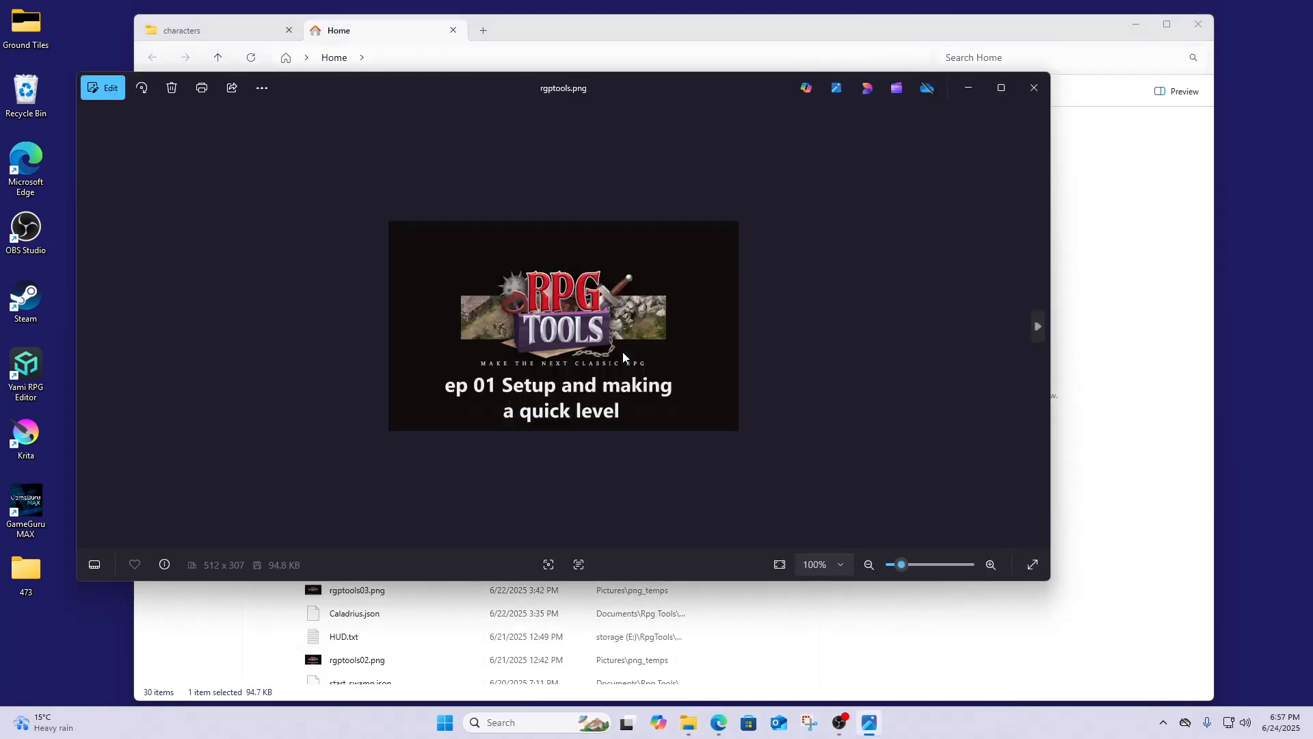
pyautogui.click(1035, 87)
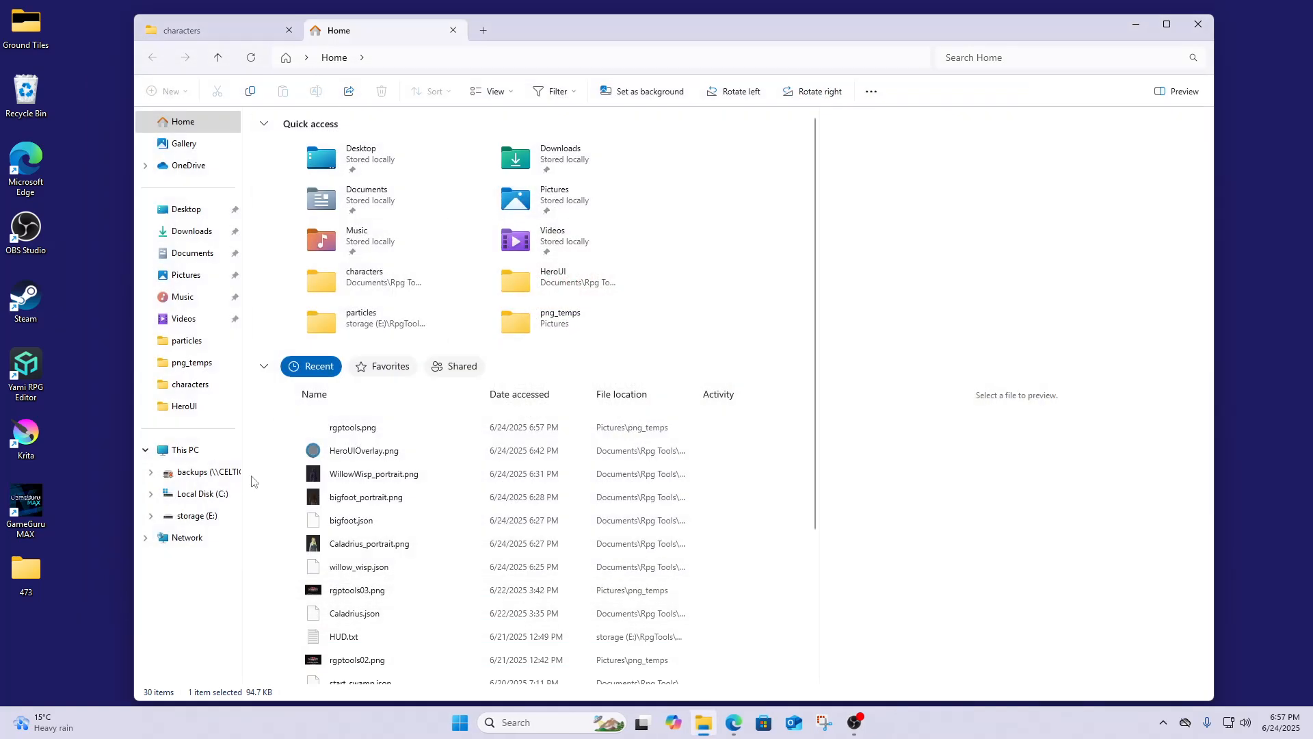
pyautogui.click(199, 517)
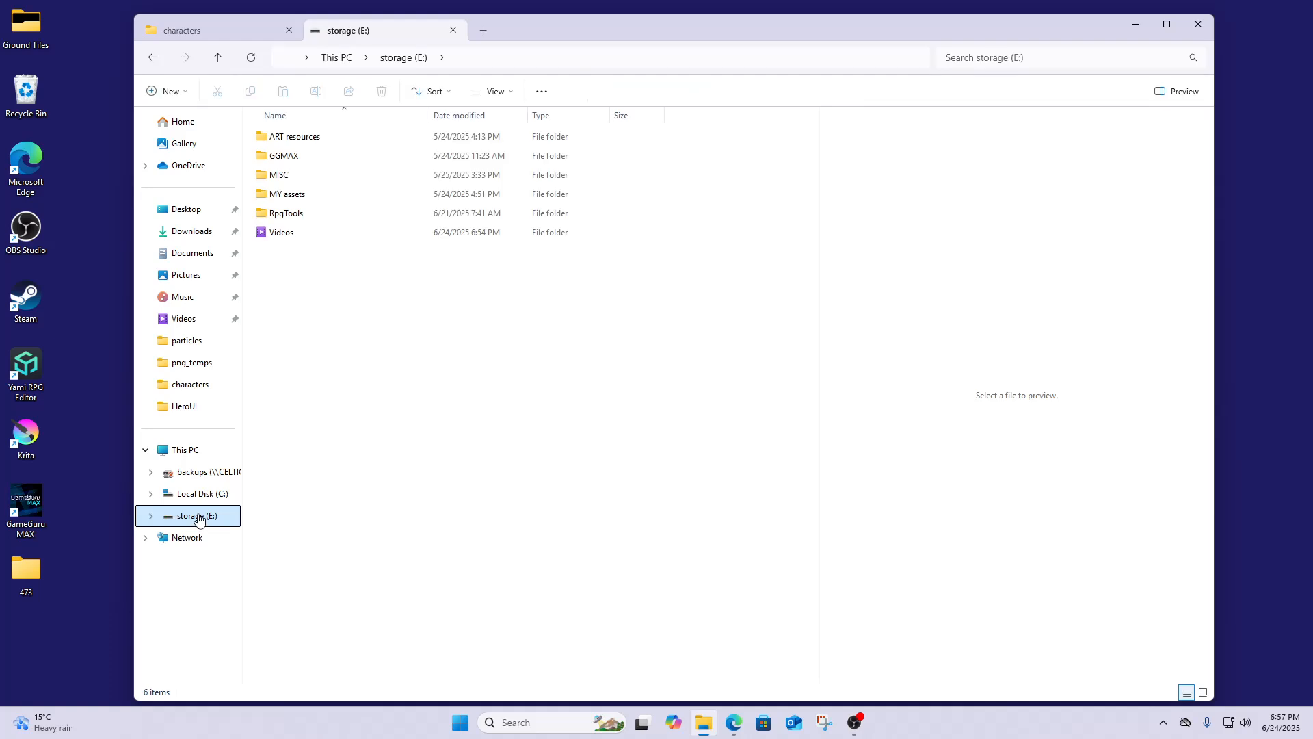
pyautogui.doubleClick(272, 214)
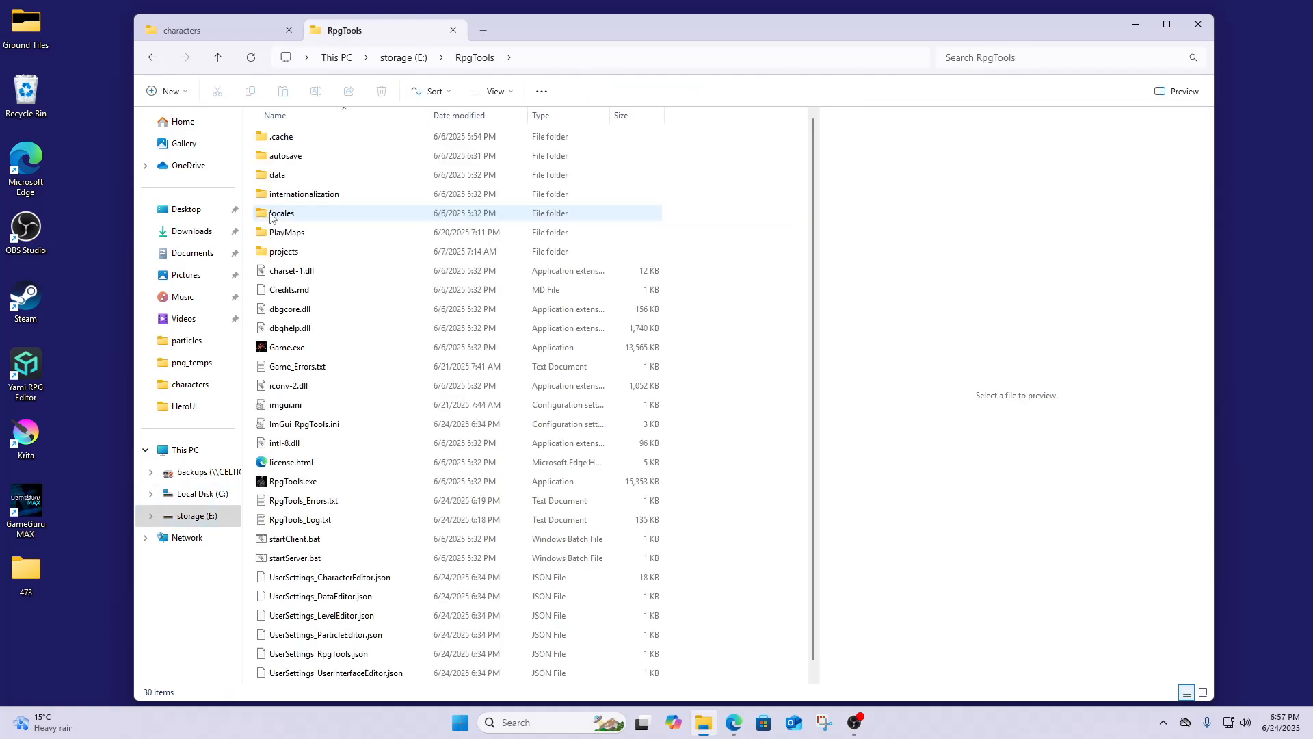
pyautogui.doubleClick(286, 481)
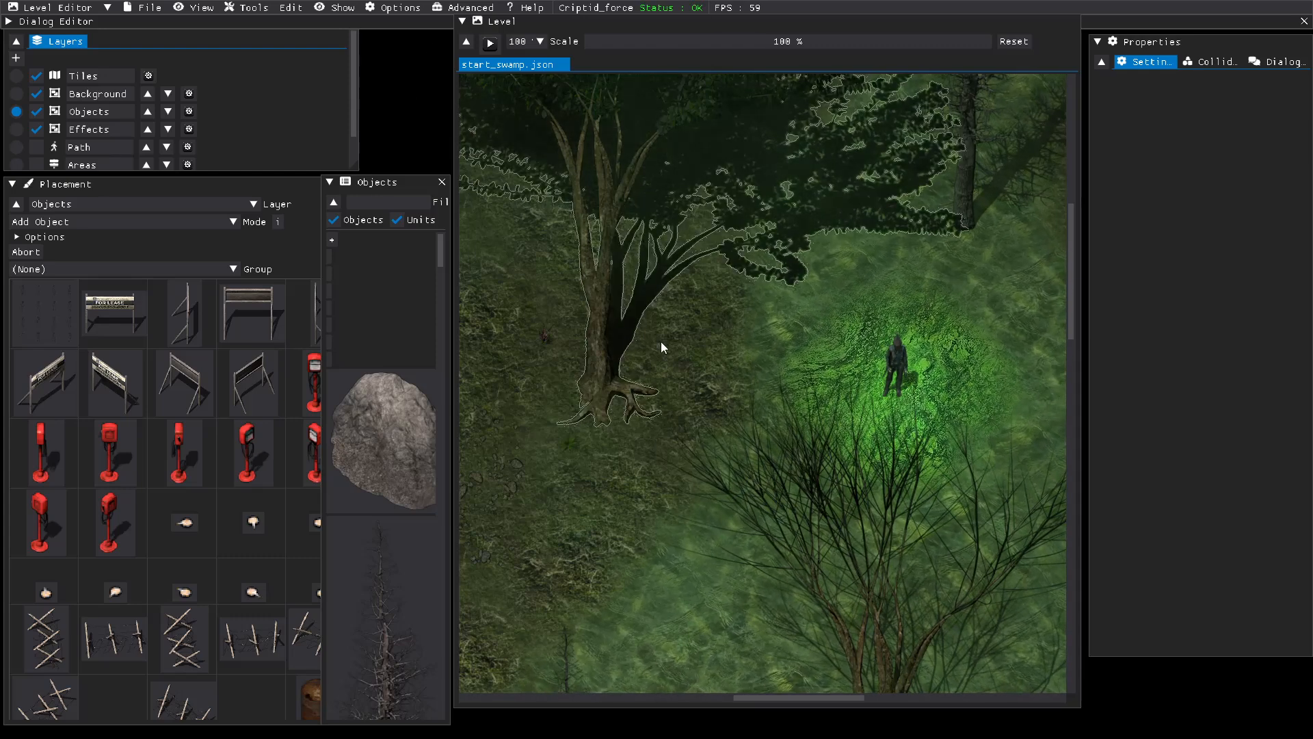
# Delete the existing character standing in the green glow in the start_swamp.json level.
pyautogui.click(896, 370)
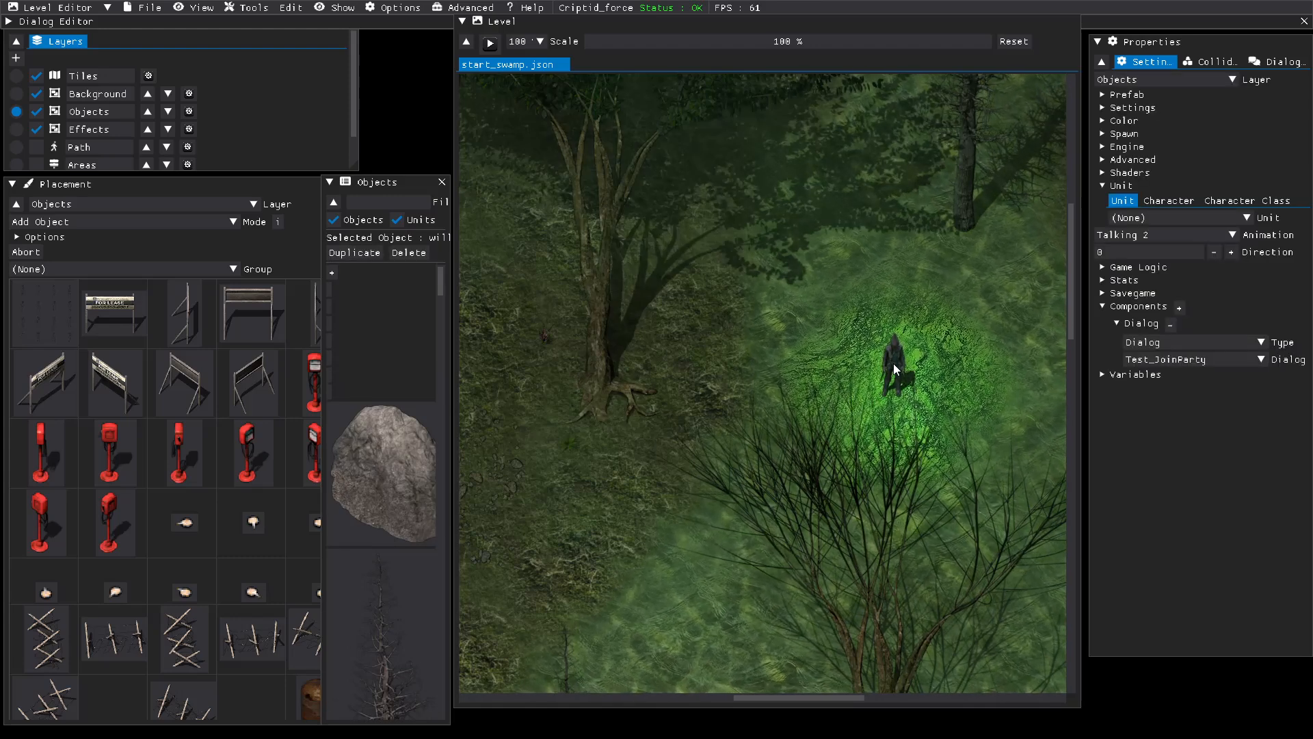
pyautogui.press('Delete')
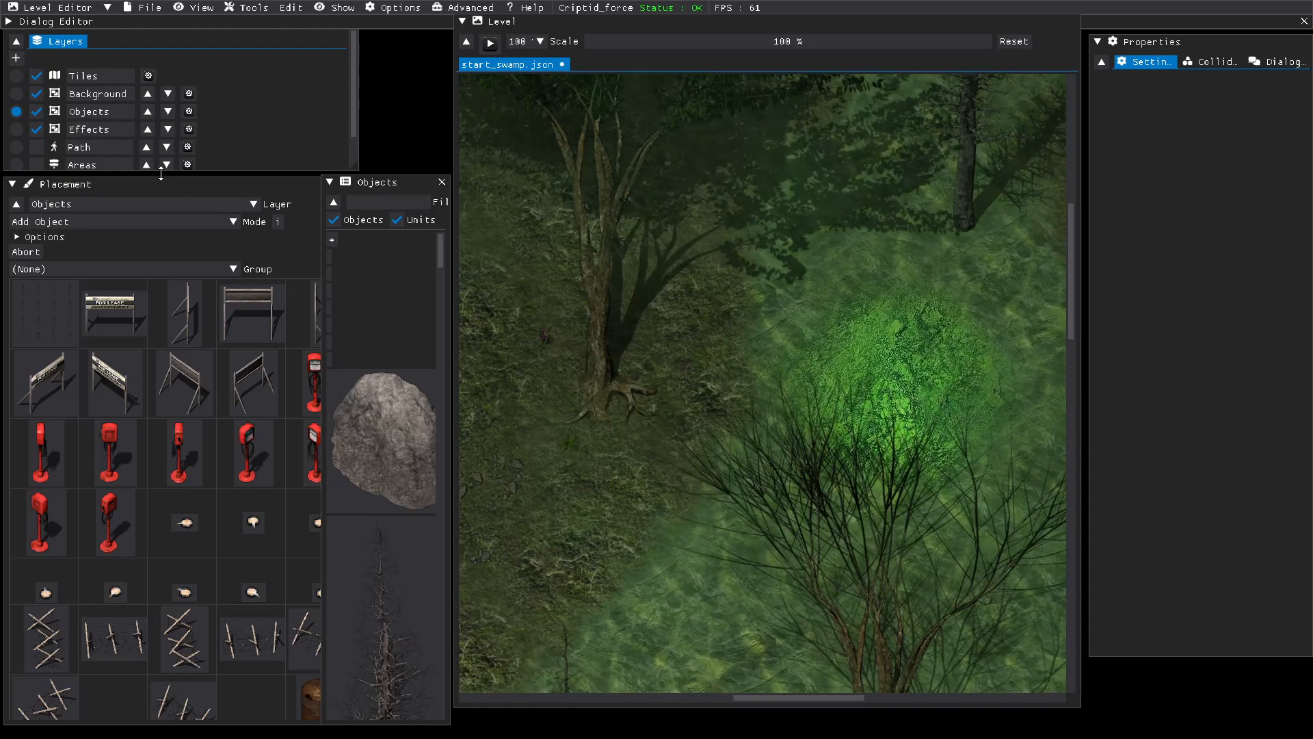
# Set the placement mode to Add Unit for the Objects layer.
pyautogui.click(68, 117)
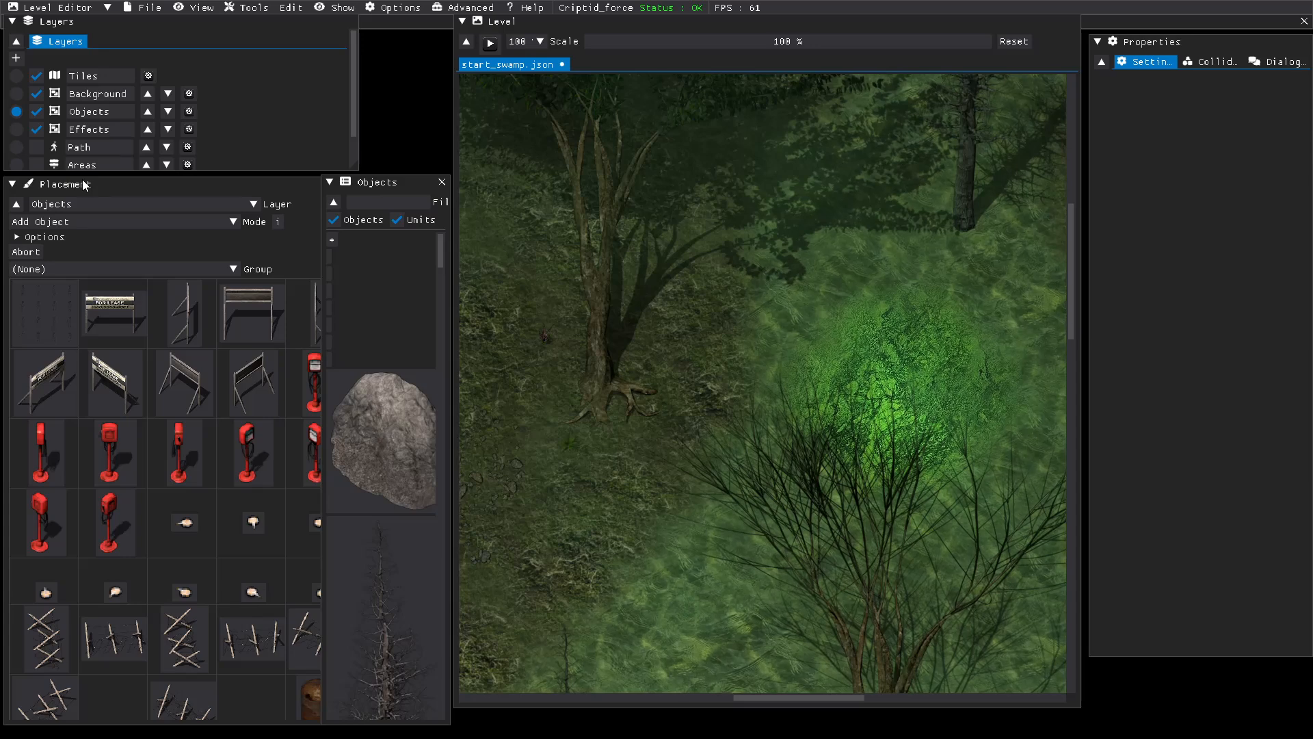
pyautogui.click(91, 222)
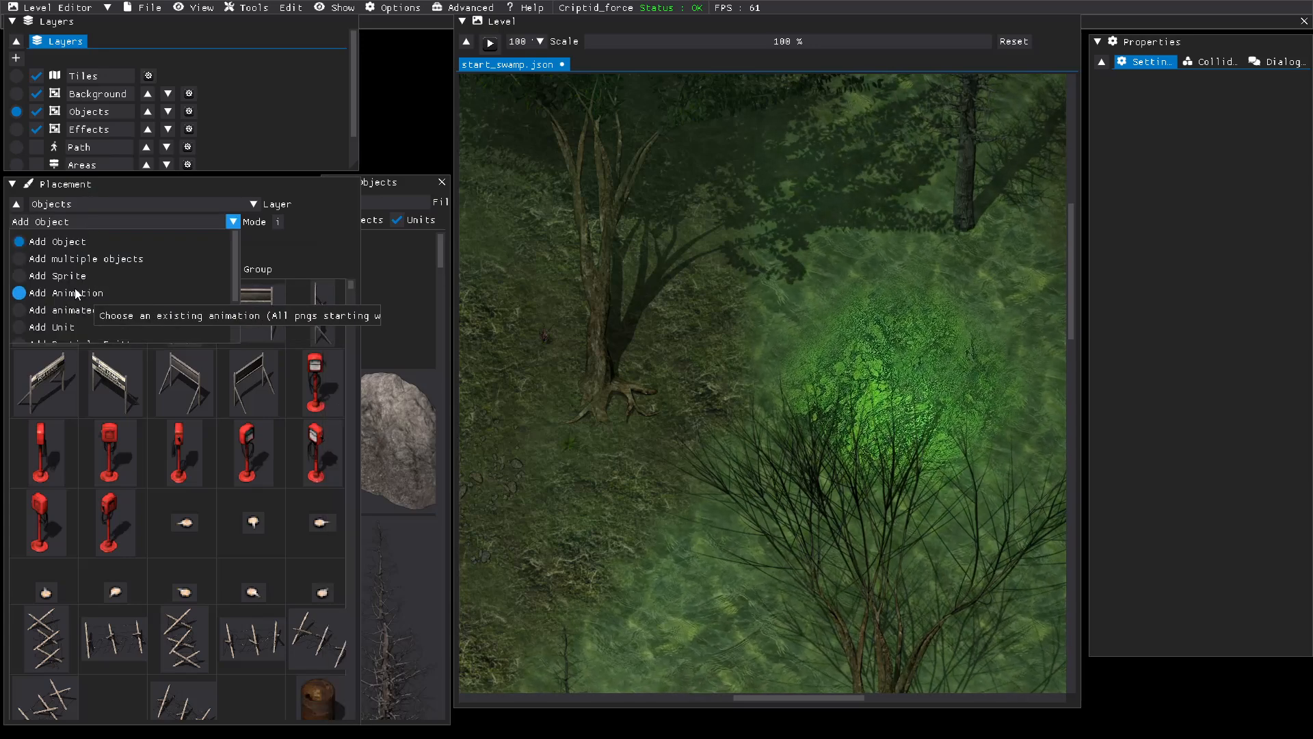
pyautogui.click(41, 242)
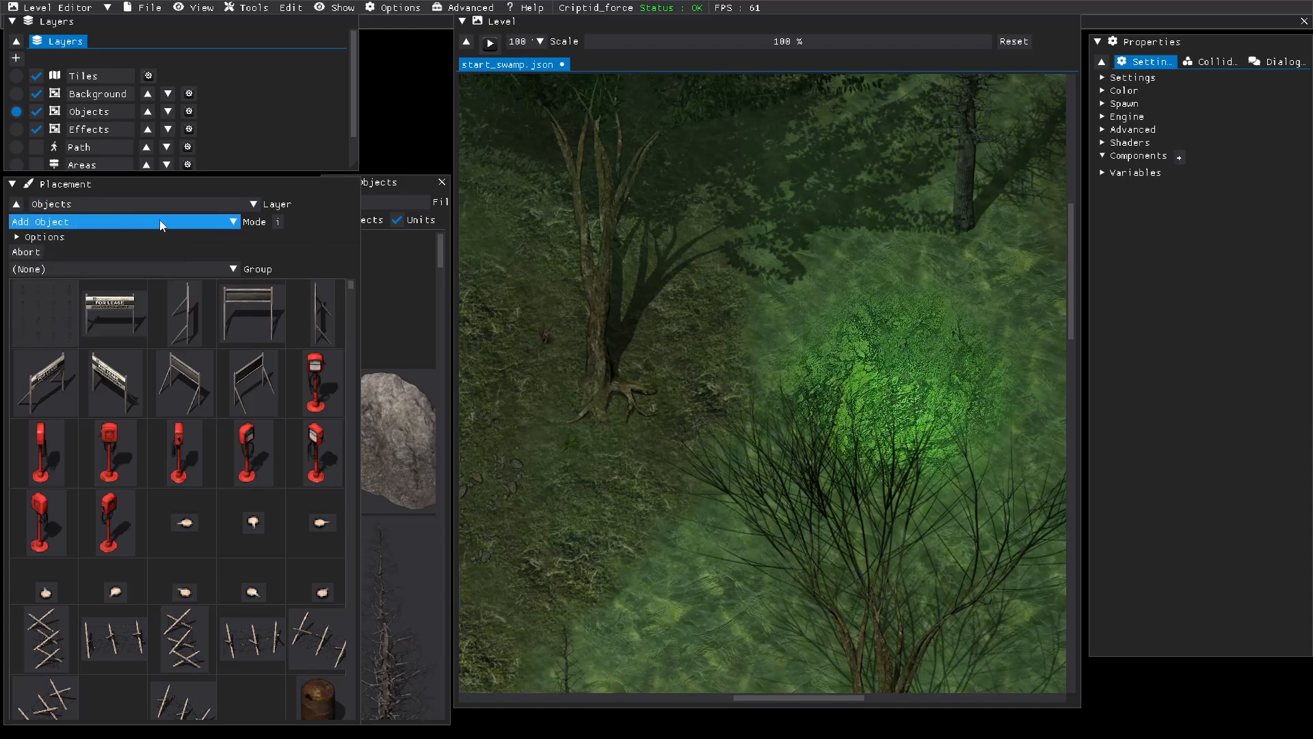
pyautogui.click(215, 227)
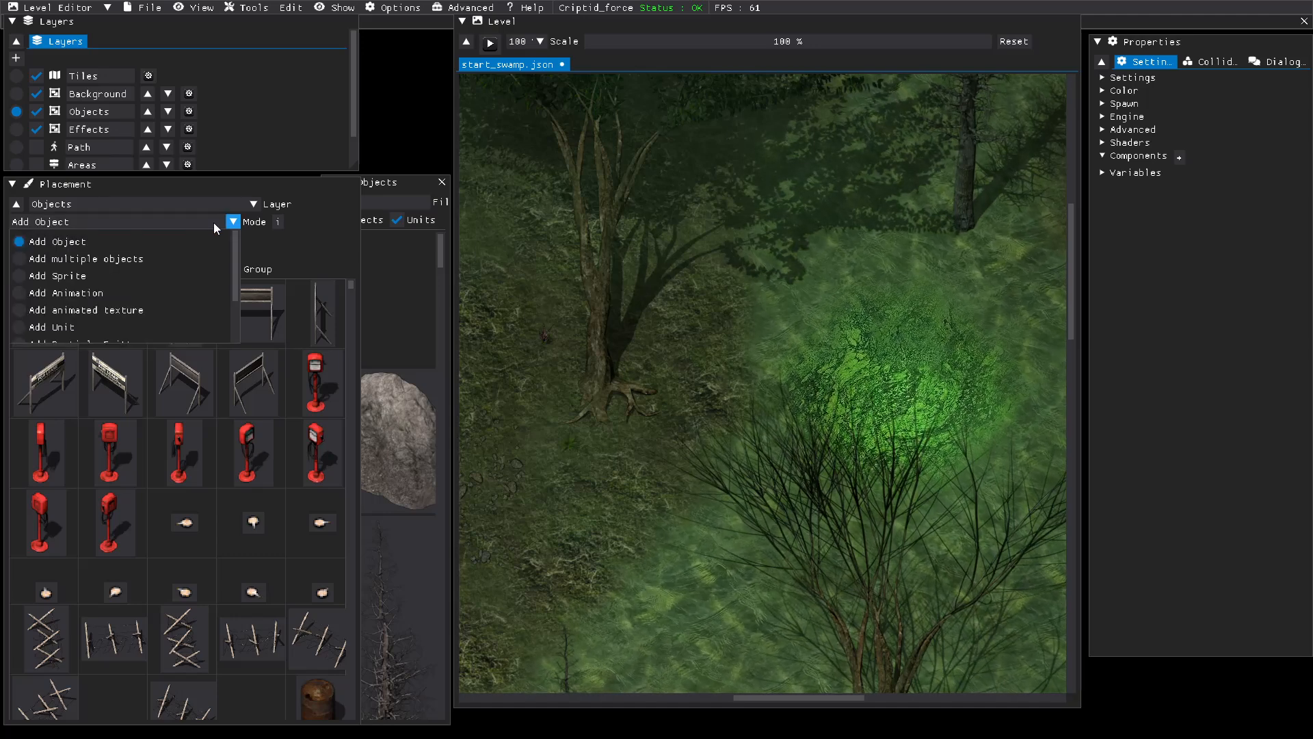
pyautogui.click(27, 328)
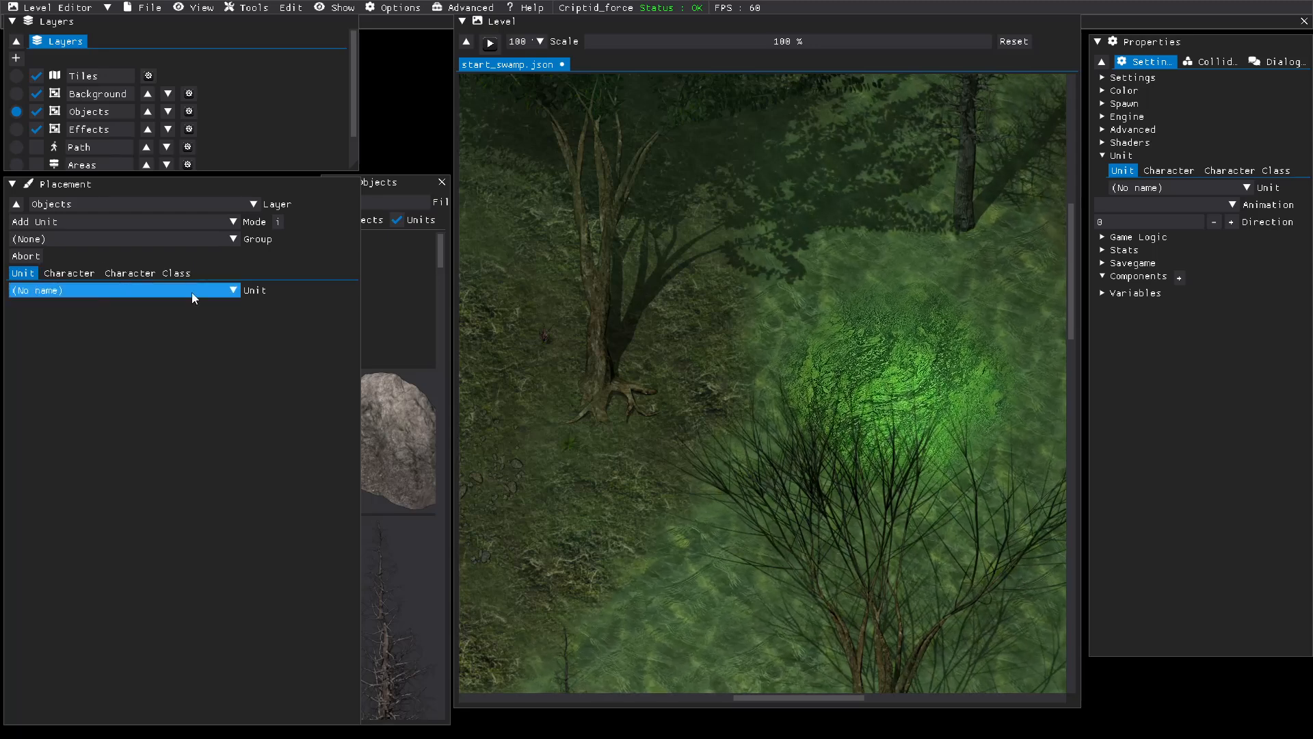
# Place one willow_wisp character in the green glow beside the bare tree and end the placement.
pyautogui.click(232, 293)
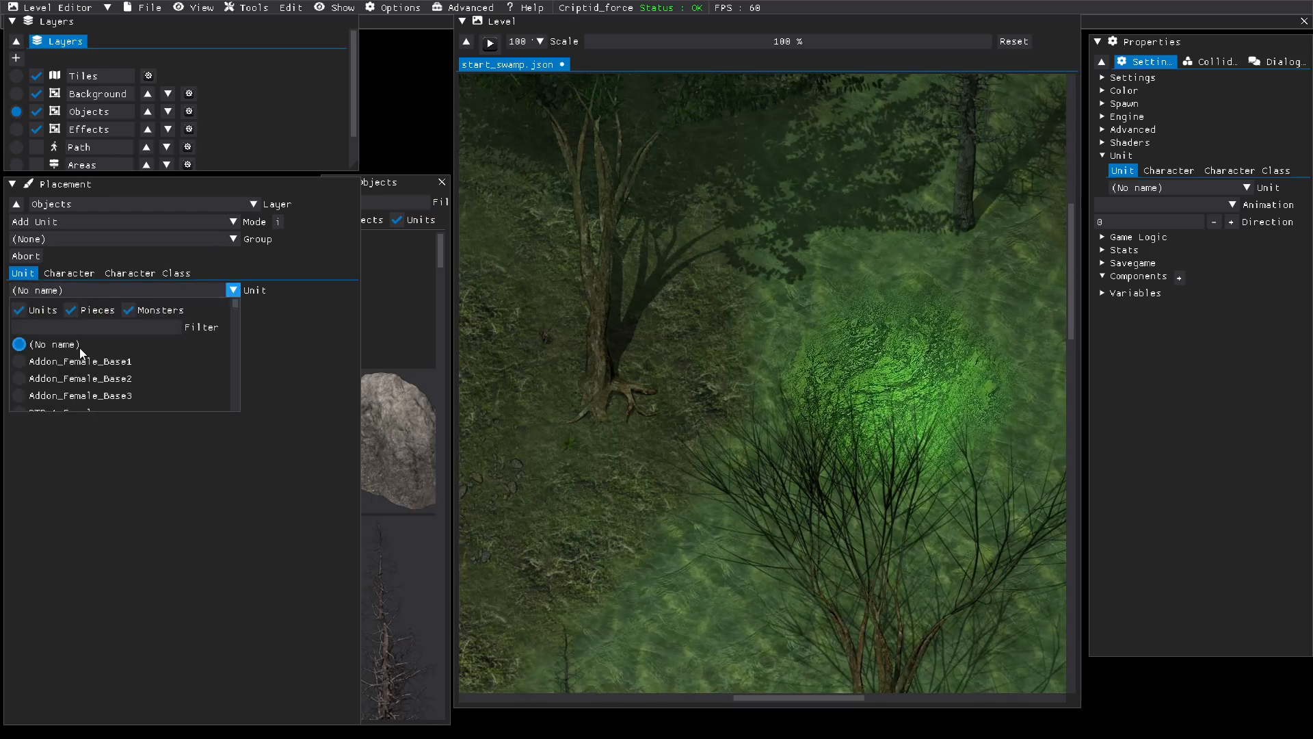
pyautogui.click(75, 275)
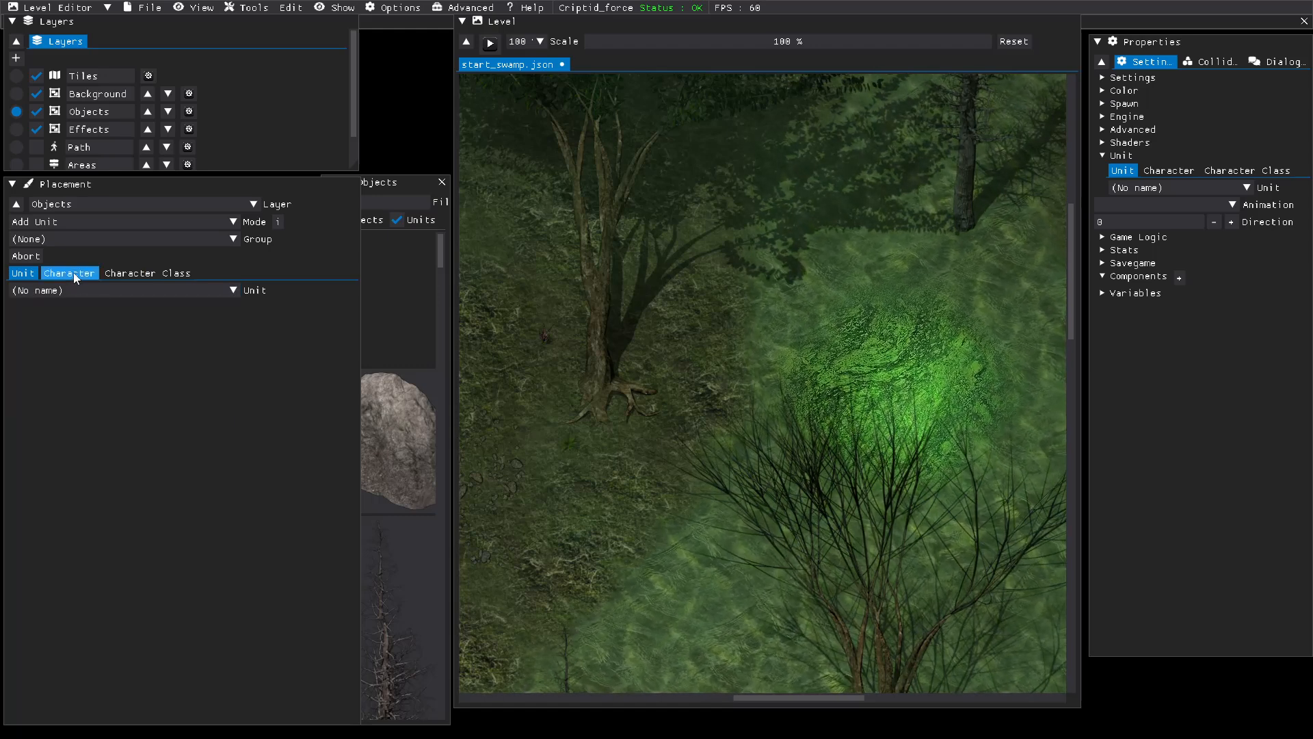
pyautogui.click(75, 274)
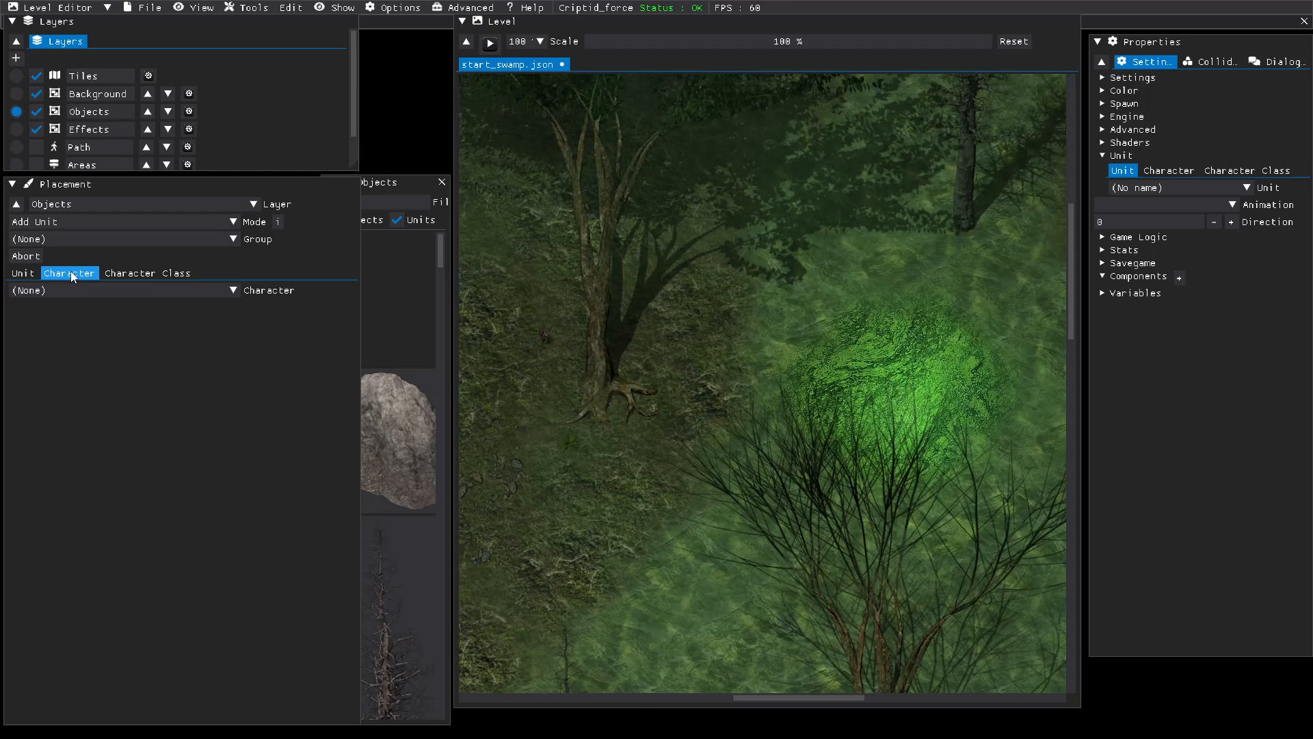
pyautogui.click(233, 291)
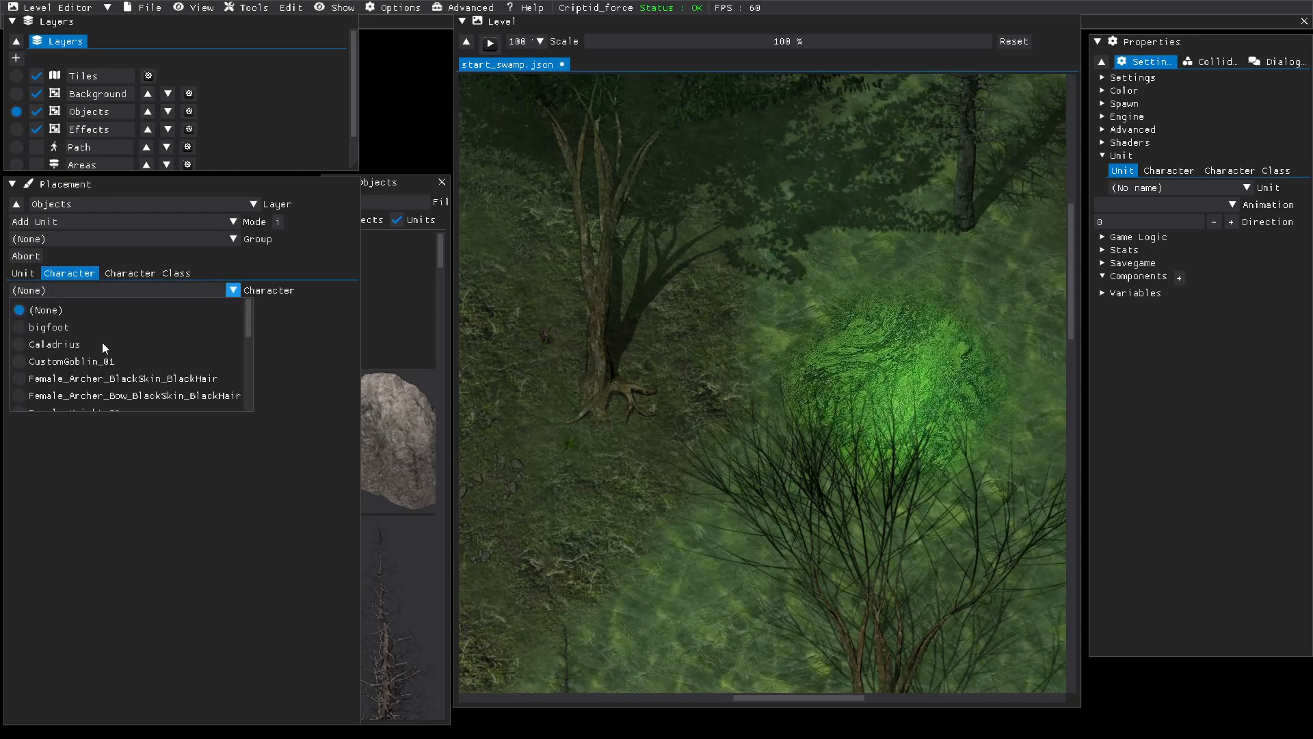
pyautogui.scroll(-3, 109, 345)
pyautogui.scroll(-3, 105, 348)
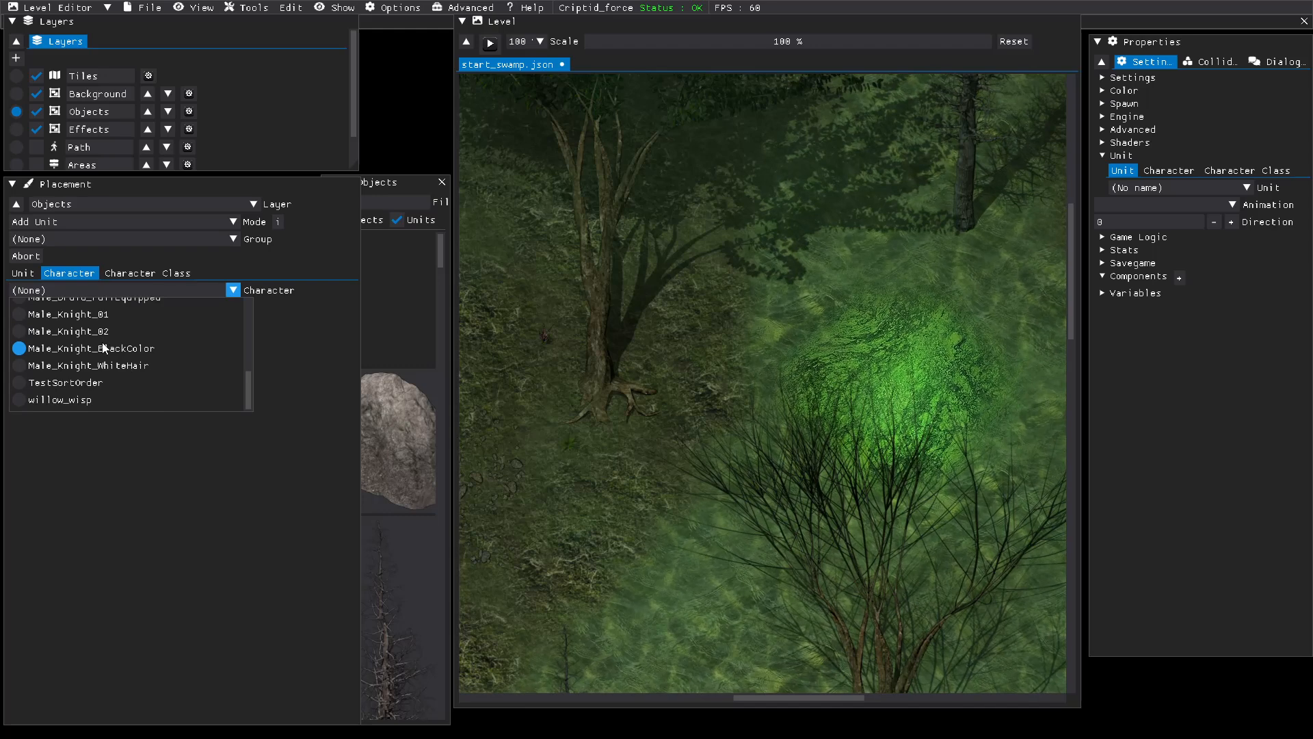
pyautogui.click(22, 401)
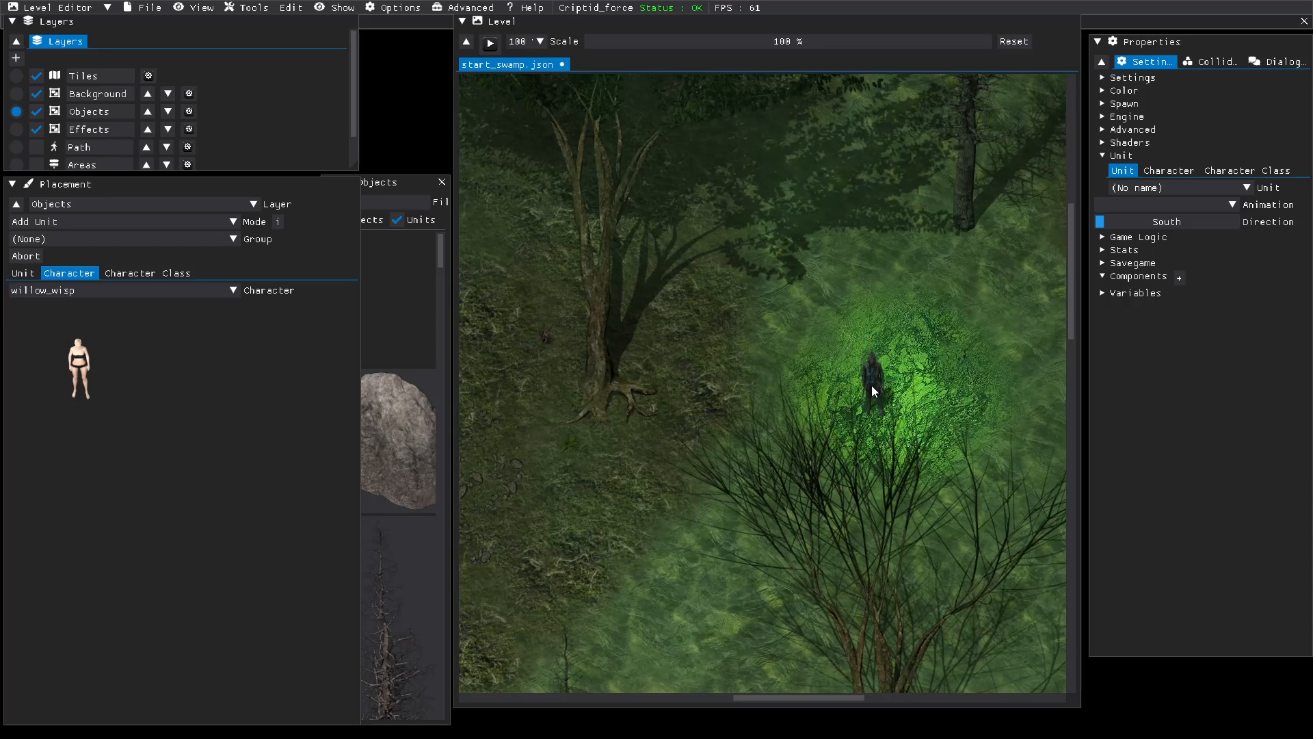
pyautogui.click(878, 392)
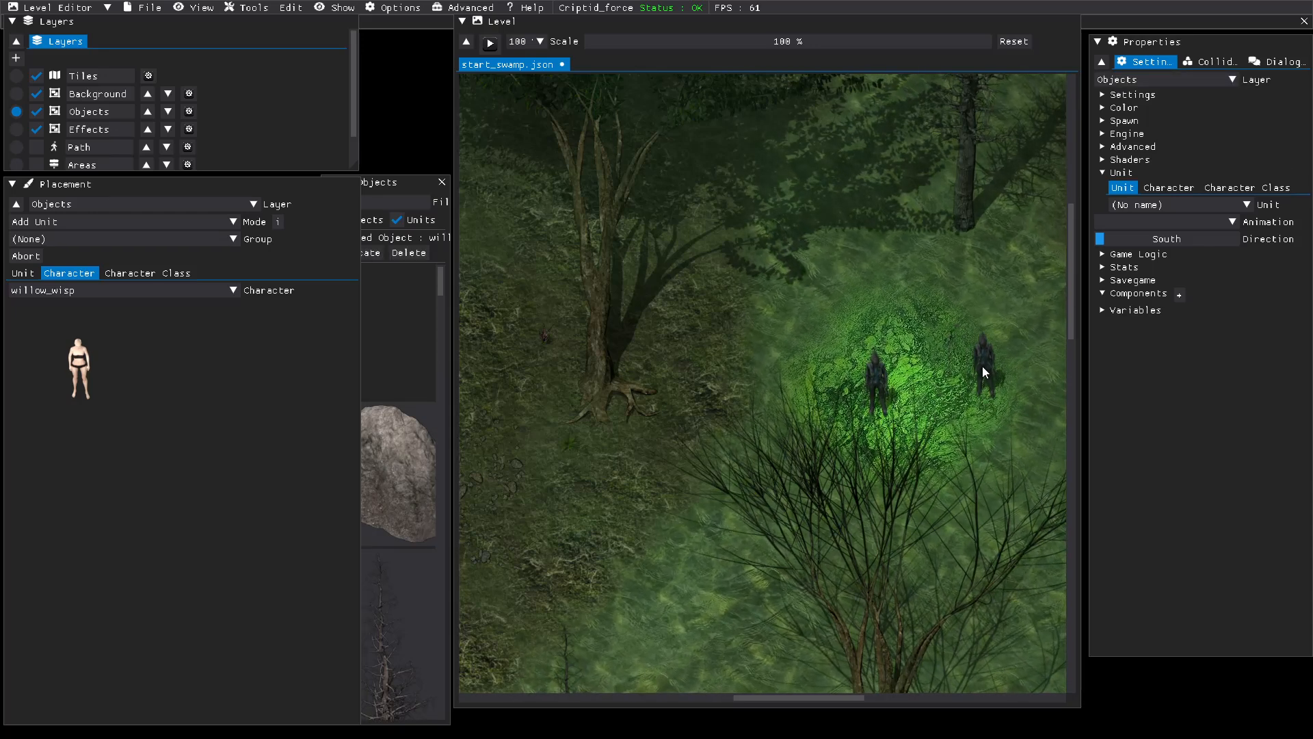
pyautogui.press('Escape')
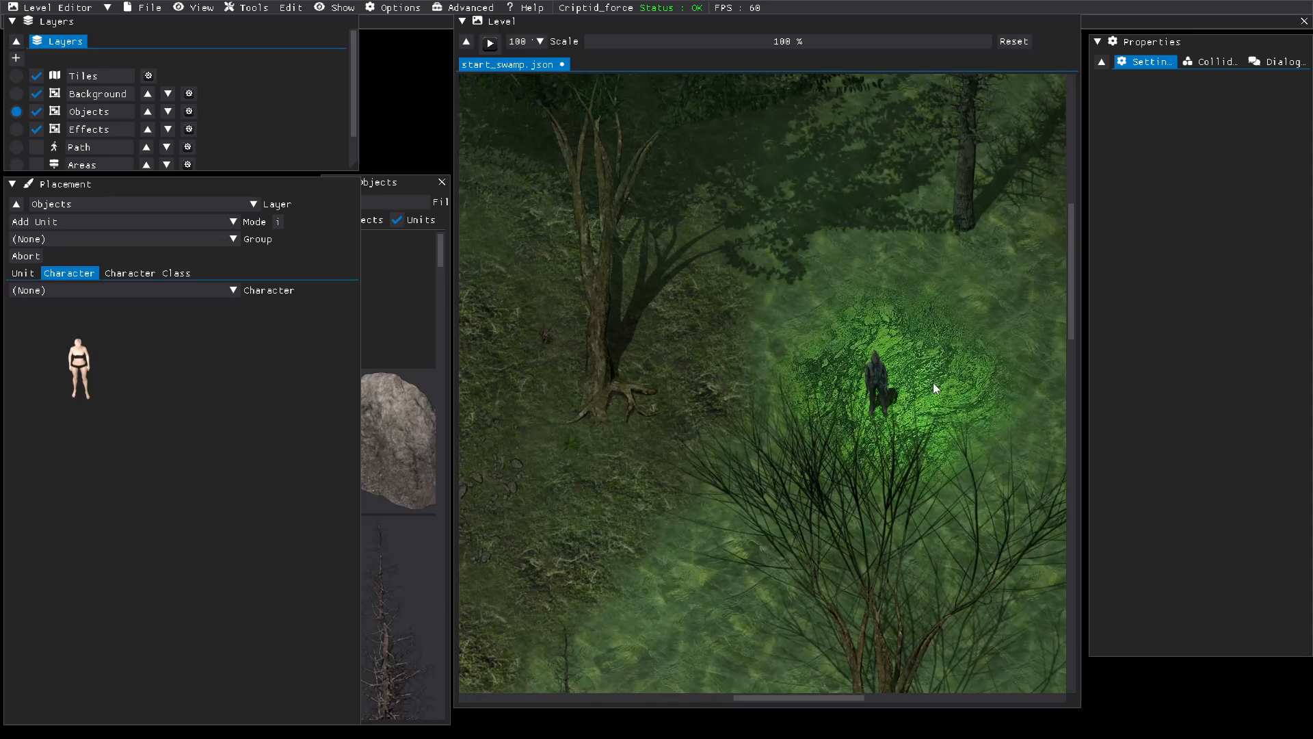
# Select the newly placed willow_wisp character, and open the Dialog Editor in its expanded view.
pyautogui.click(880, 370)
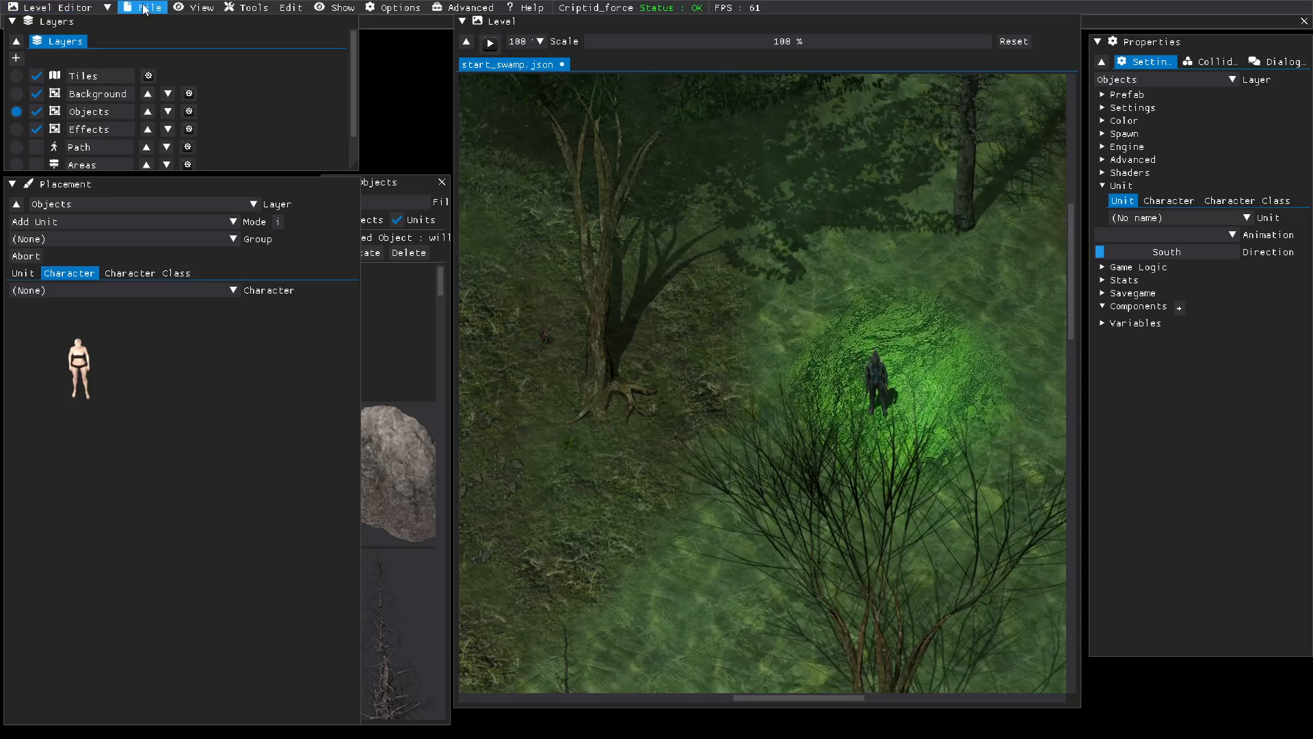
pyautogui.click(193, 9)
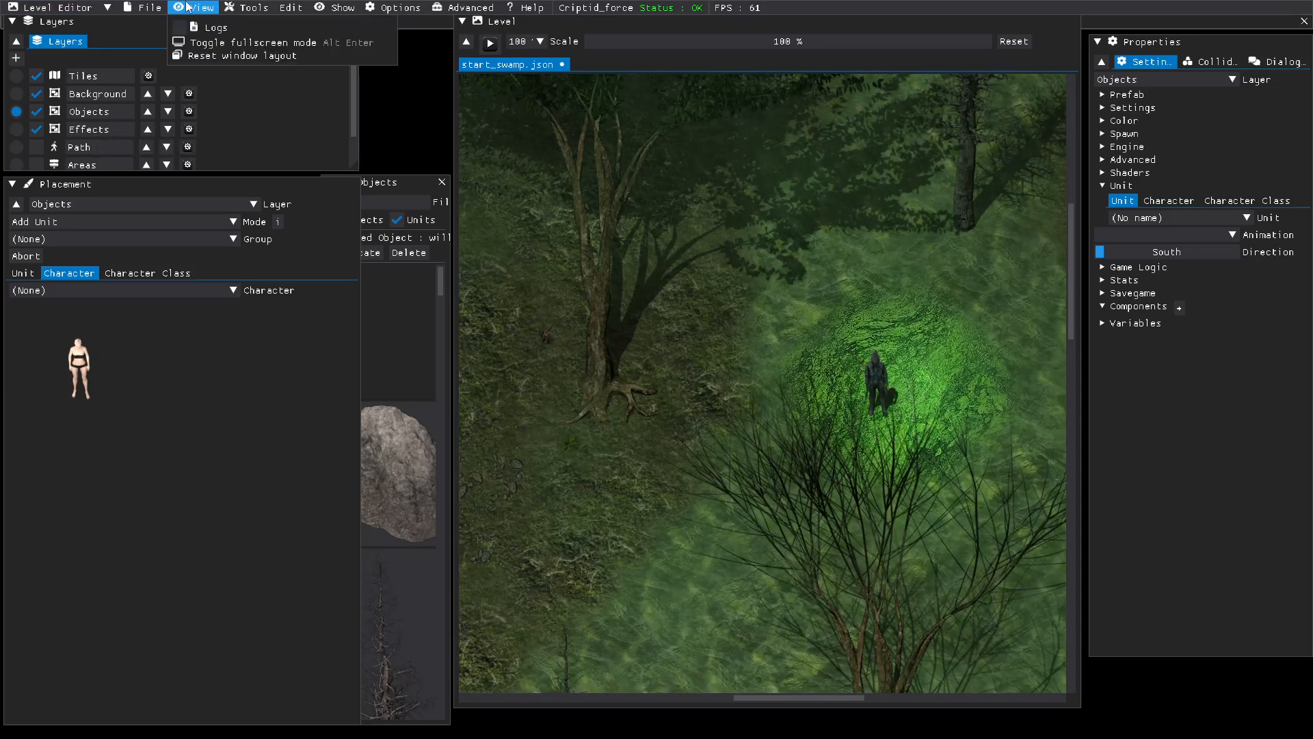
pyautogui.moveTo(151, 8)
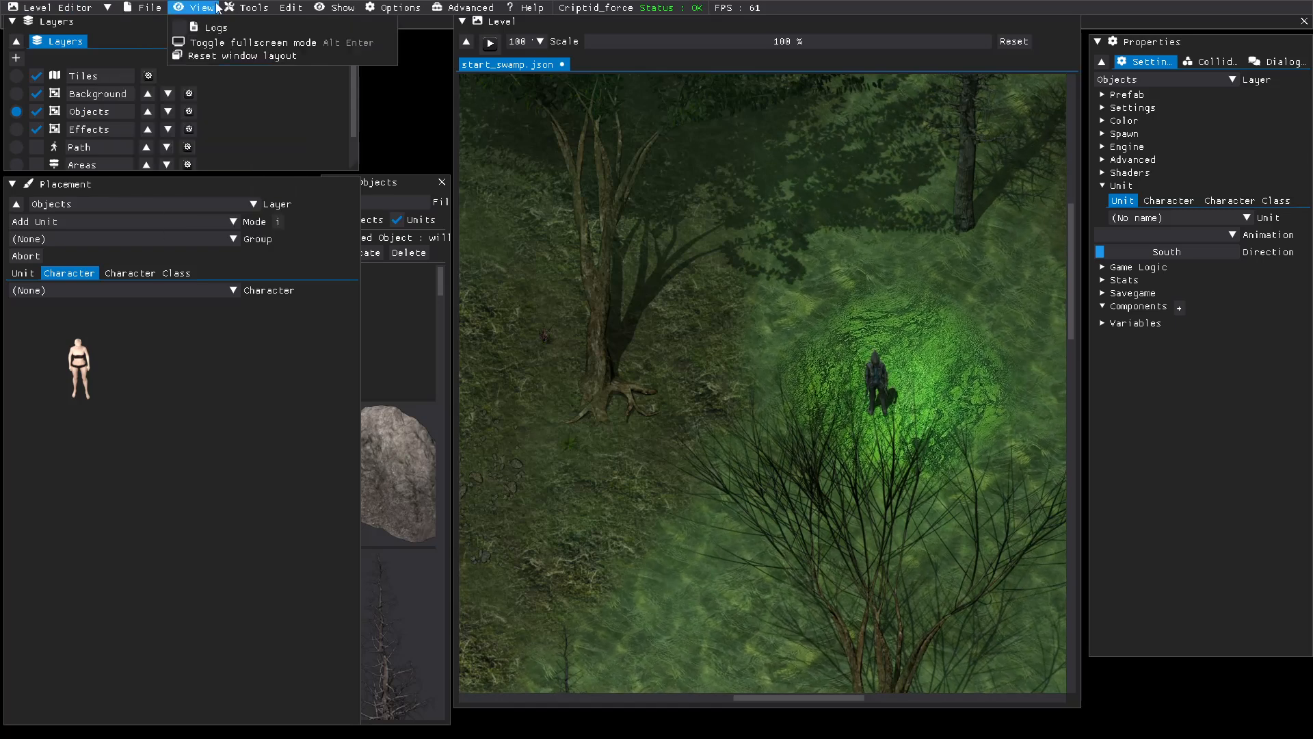
pyautogui.moveTo(256, 7)
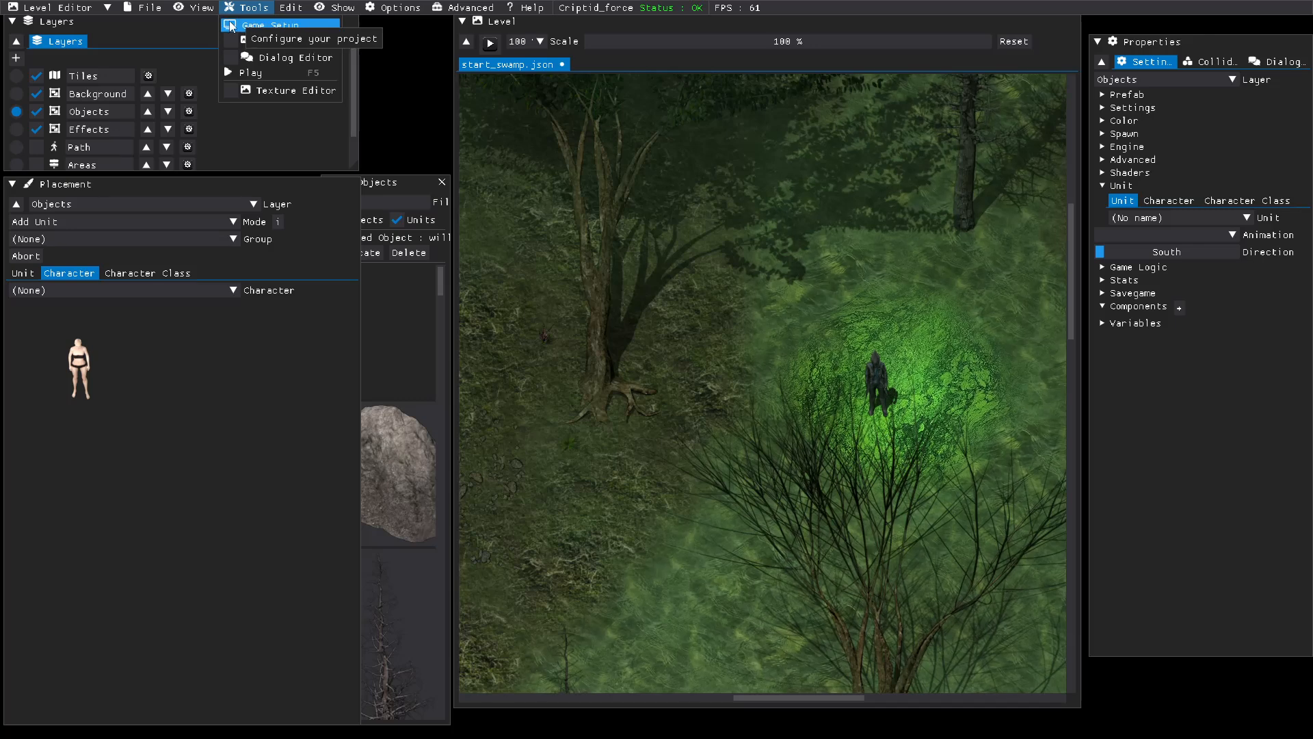
pyautogui.click(233, 57)
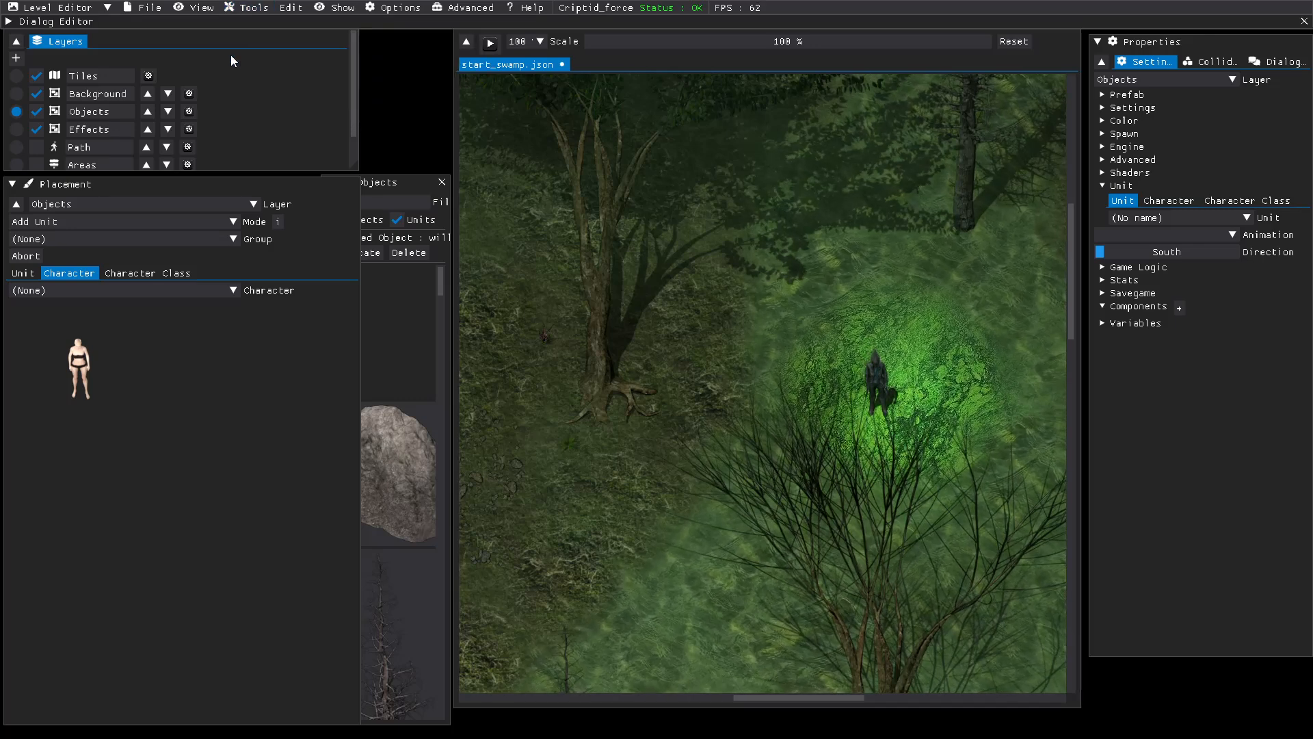
pyautogui.click(8, 23)
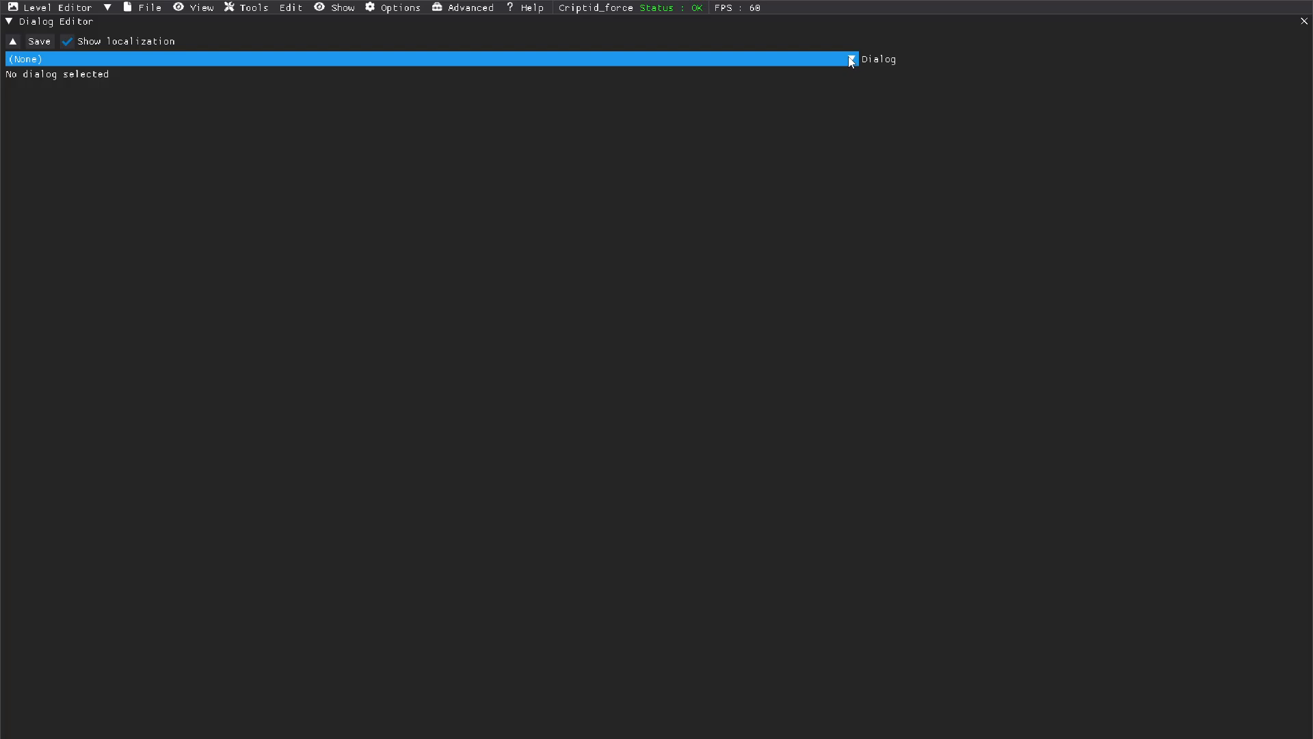
# Load the Test_JoinParty dialog and expand its options.
pyautogui.click(851, 60)
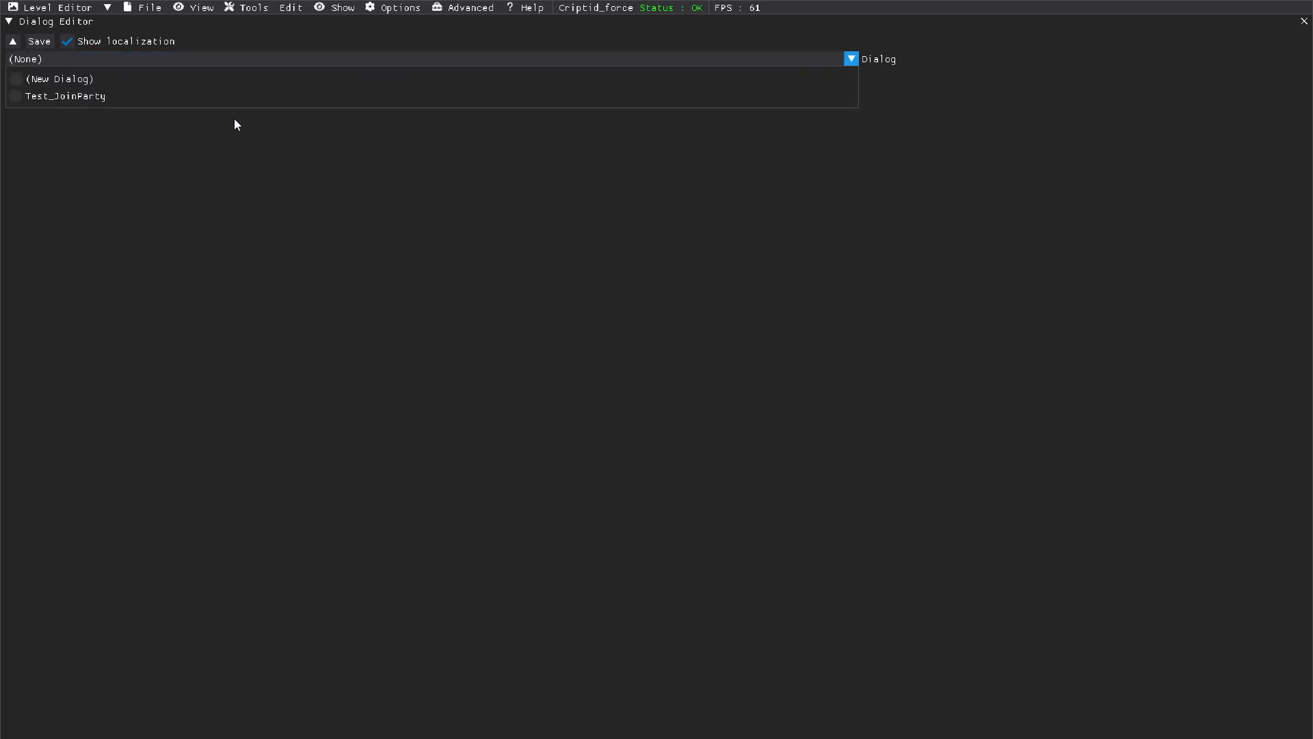
pyautogui.click(18, 97)
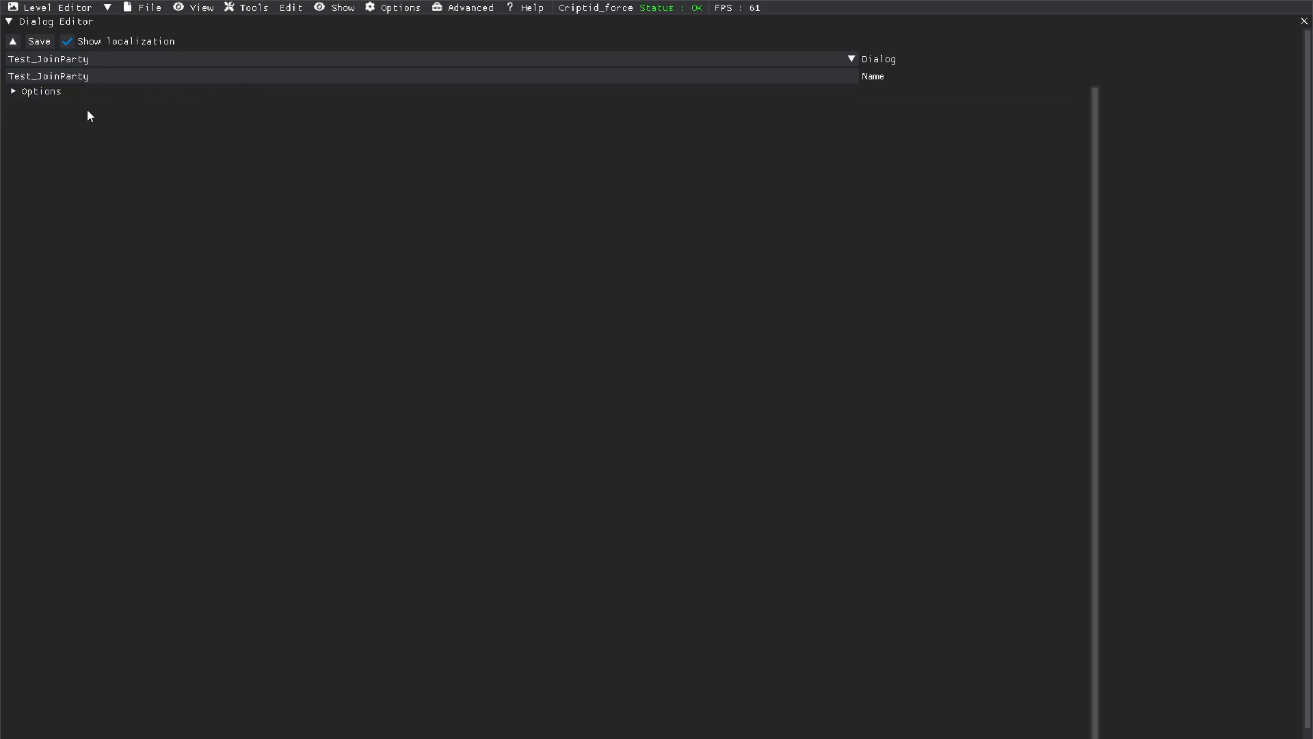
pyautogui.click(21, 93)
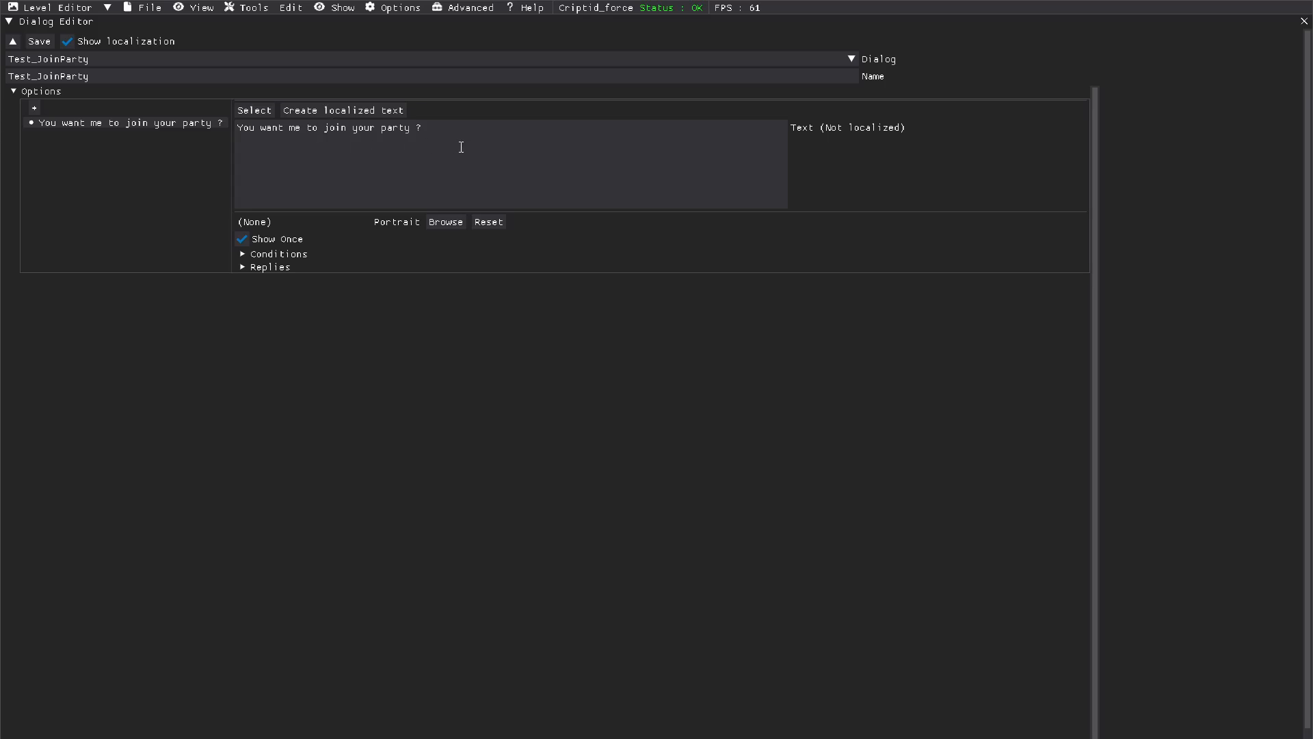
# Set the portrait of the "You want me to join your party ?" option to WillowWisp_portrait.png from the project's data/characters folder.
pyautogui.click(441, 223)
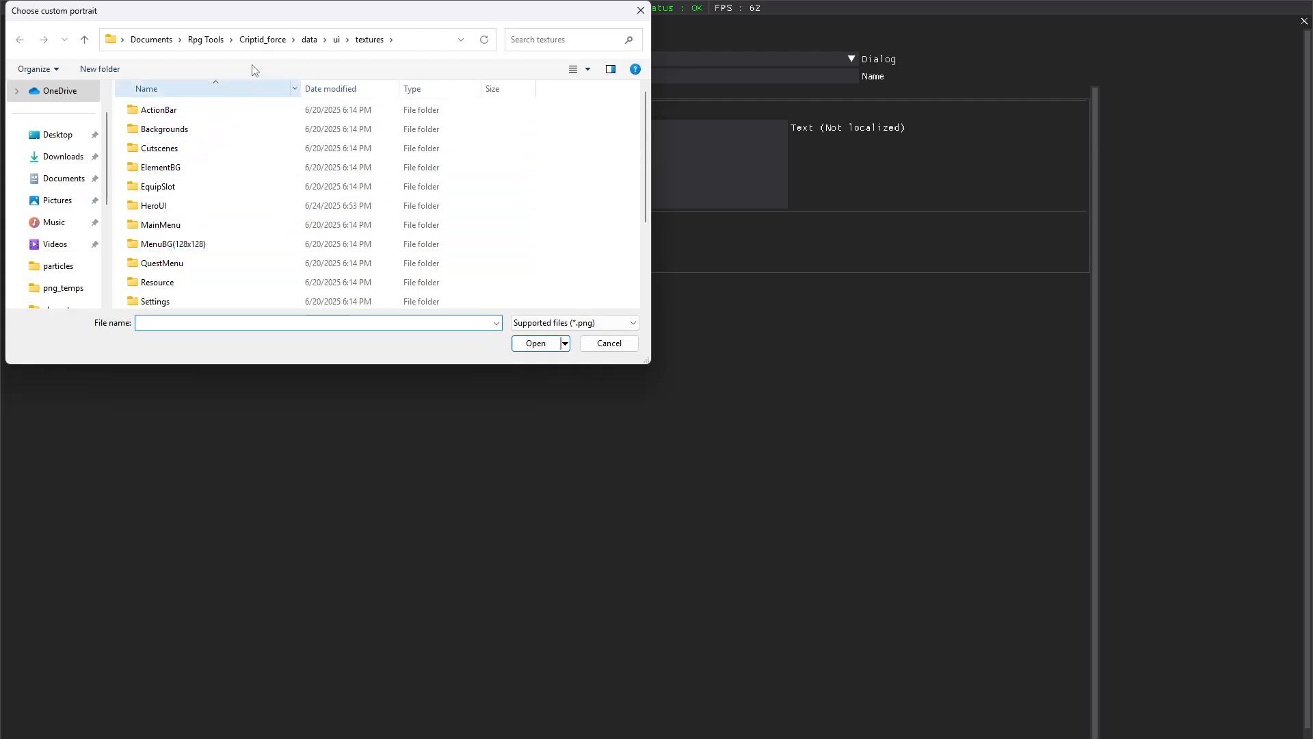
pyautogui.click(310, 39)
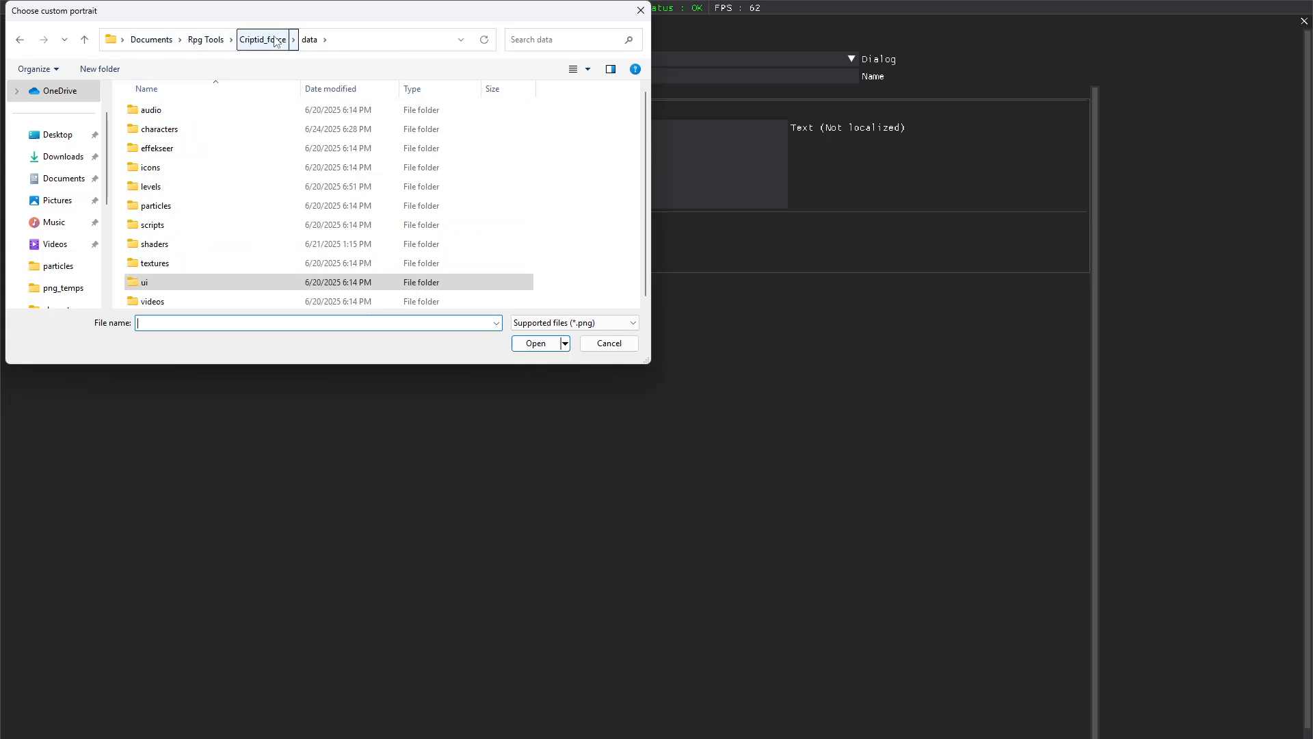
pyautogui.doubleClick(151, 129)
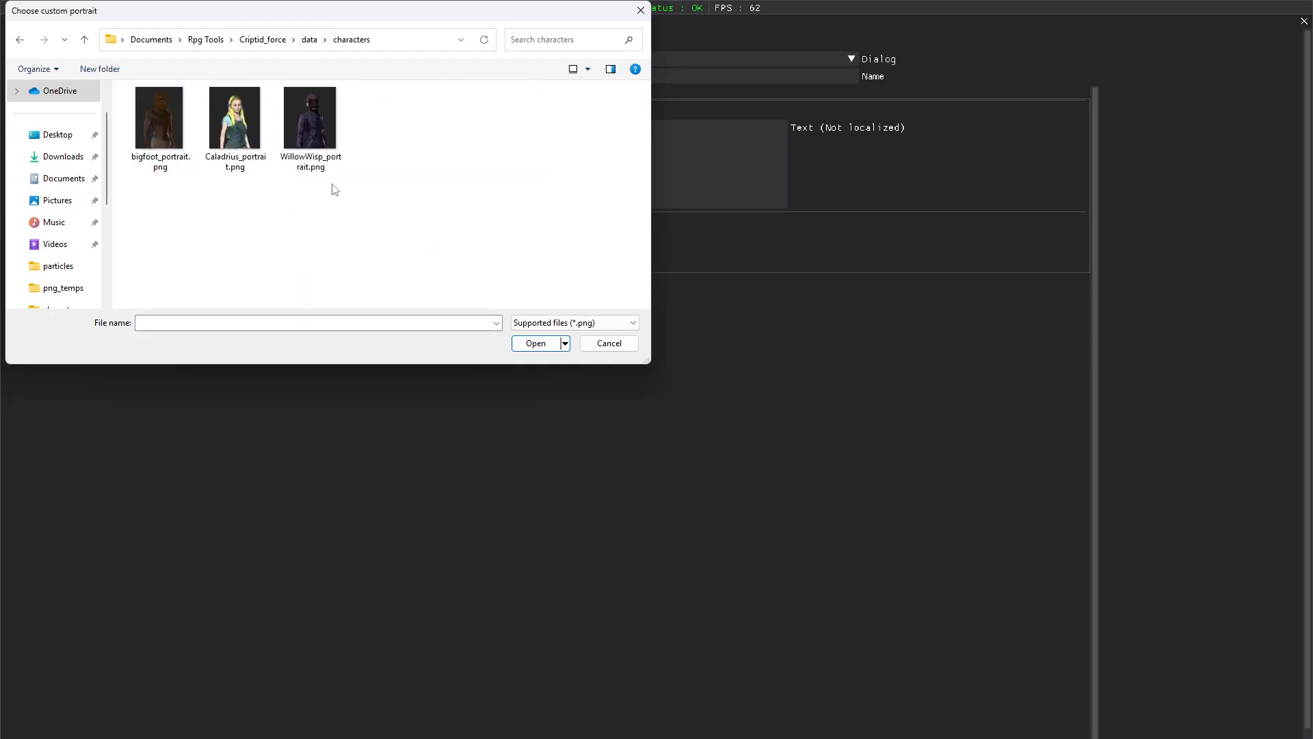
pyautogui.click(317, 114)
pyautogui.click(537, 344)
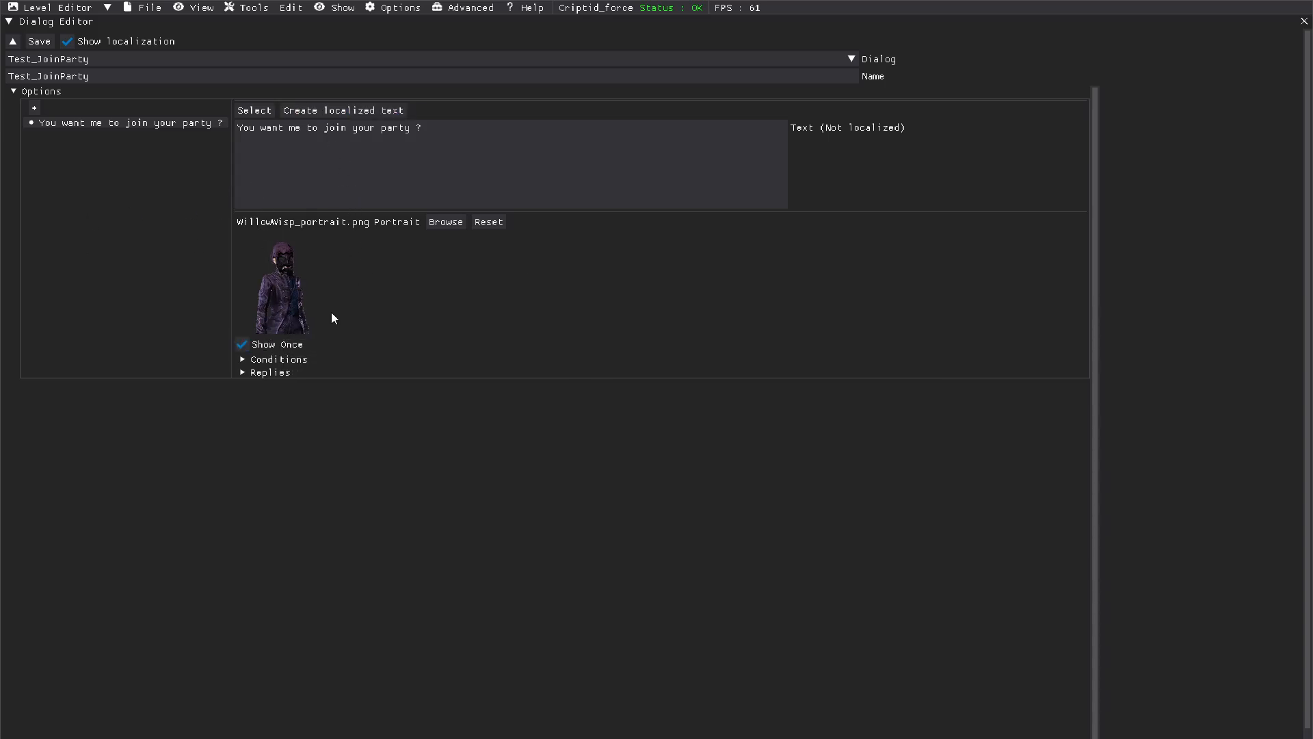
# Add a trial condition to the party question, review its available types, and delete the condition.
pyautogui.click(241, 360)
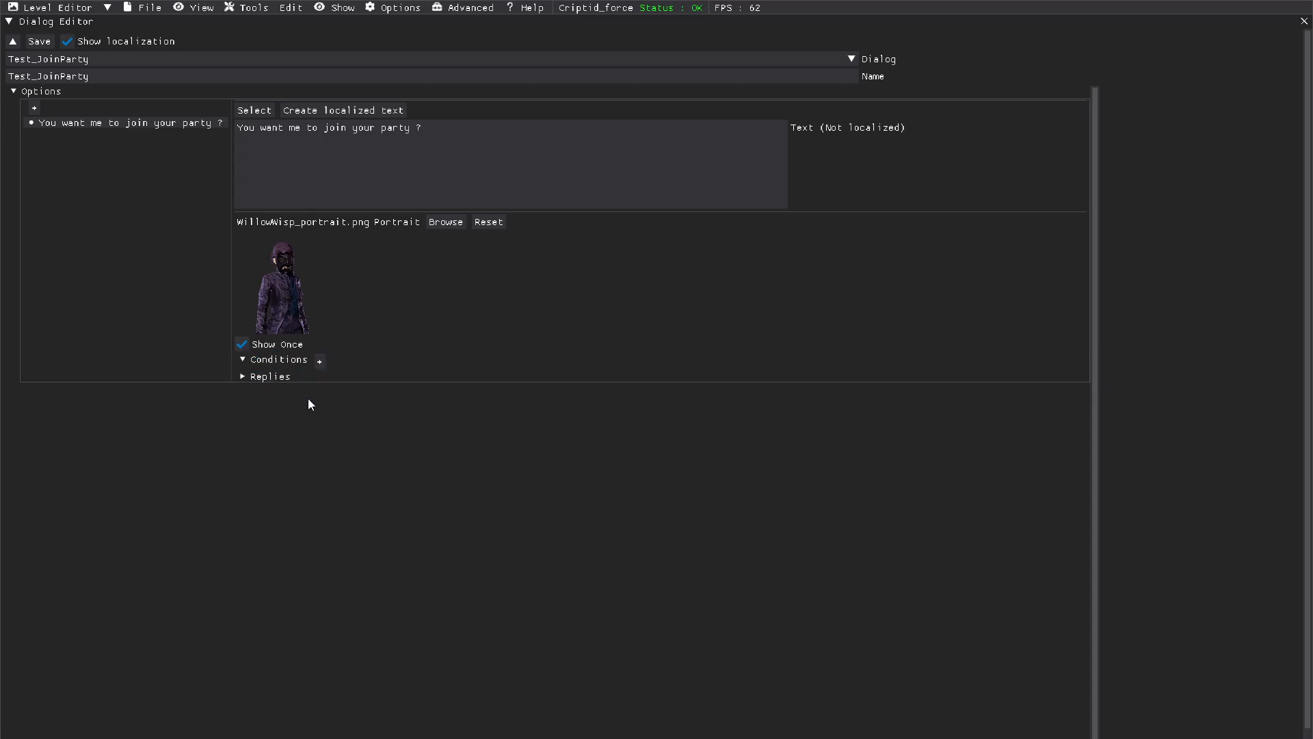
pyautogui.click(318, 364)
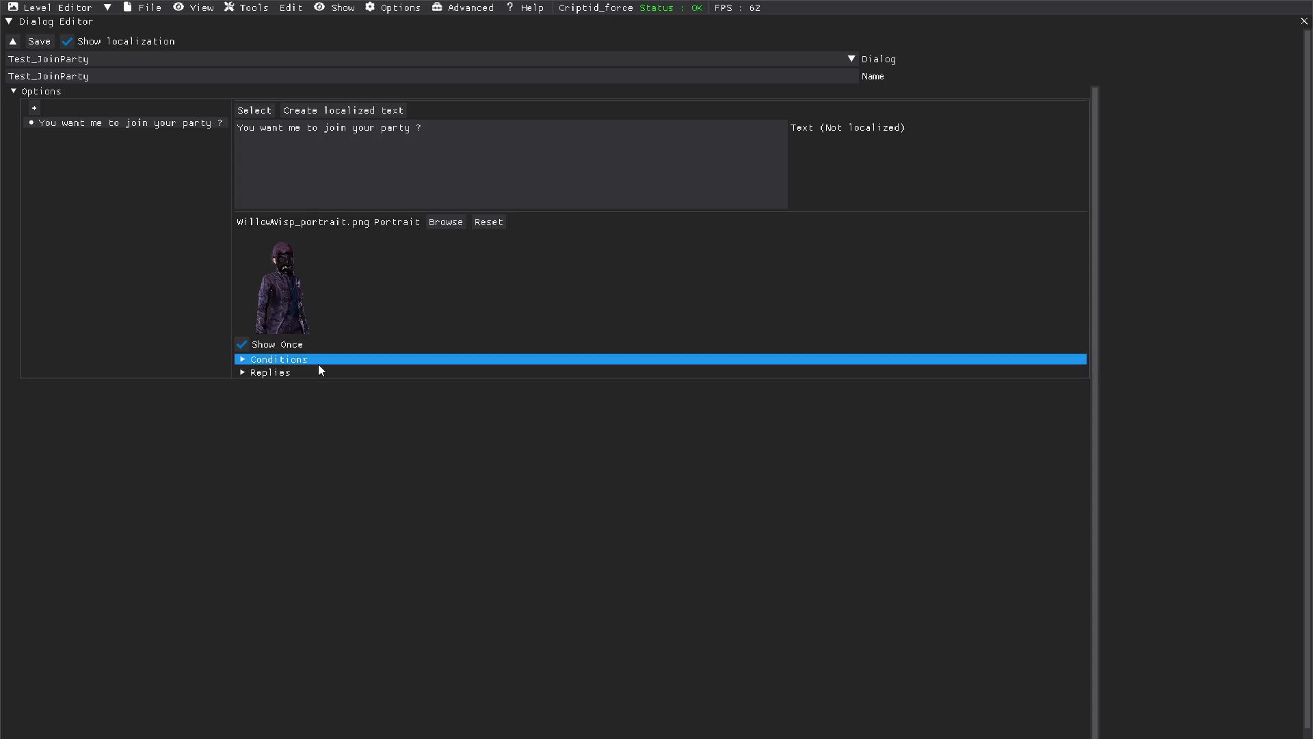
pyautogui.click(244, 361)
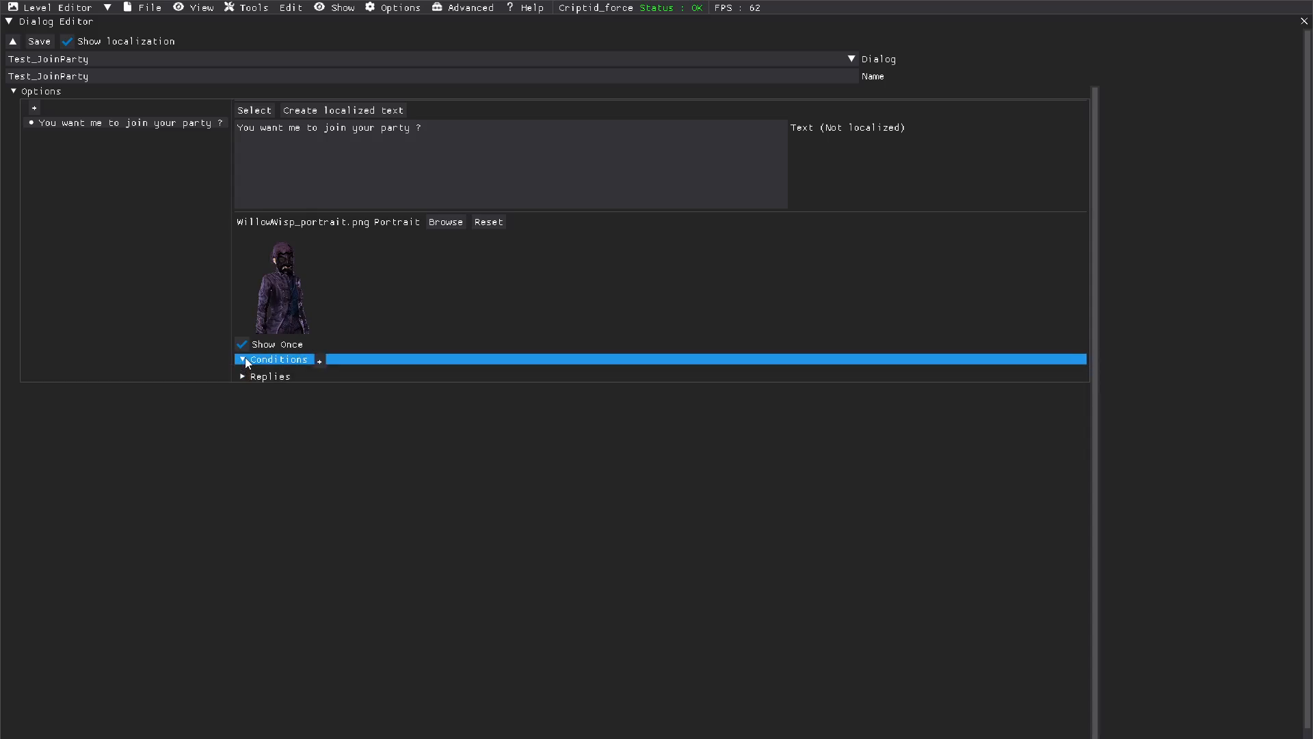
pyautogui.click(320, 363)
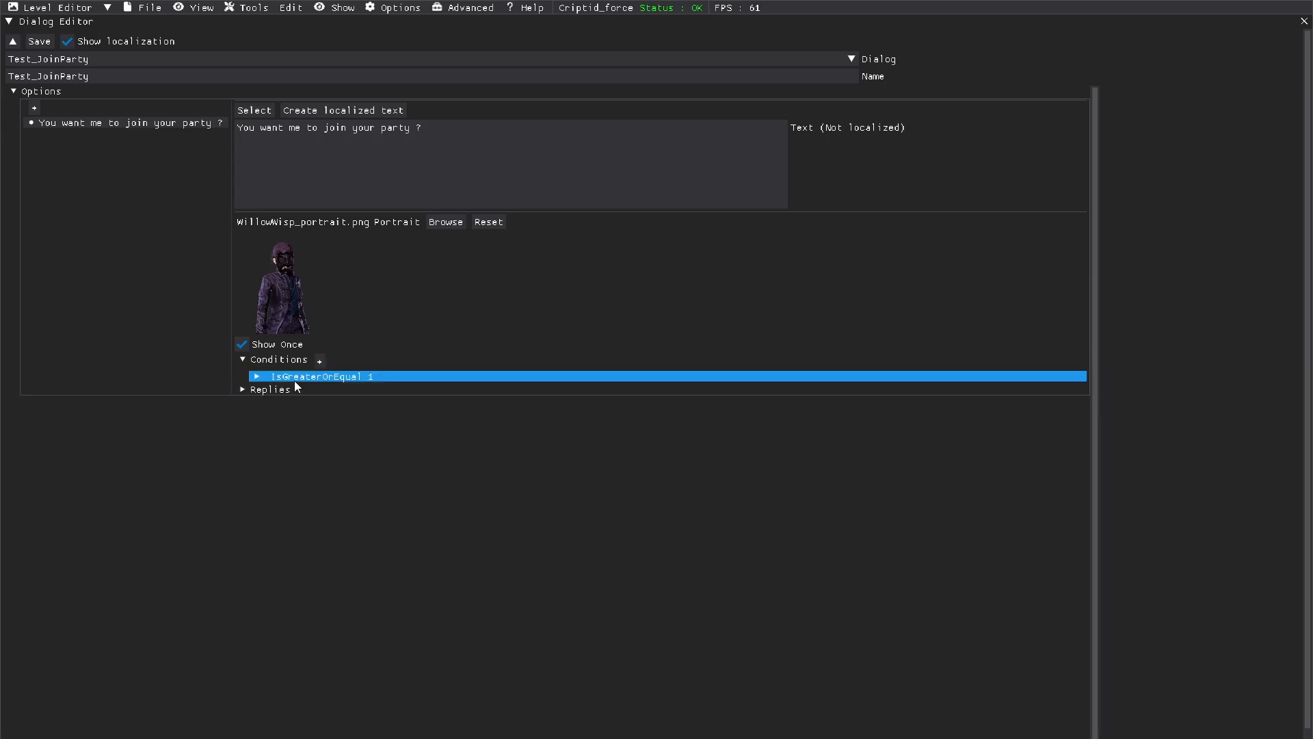
pyautogui.click(257, 377)
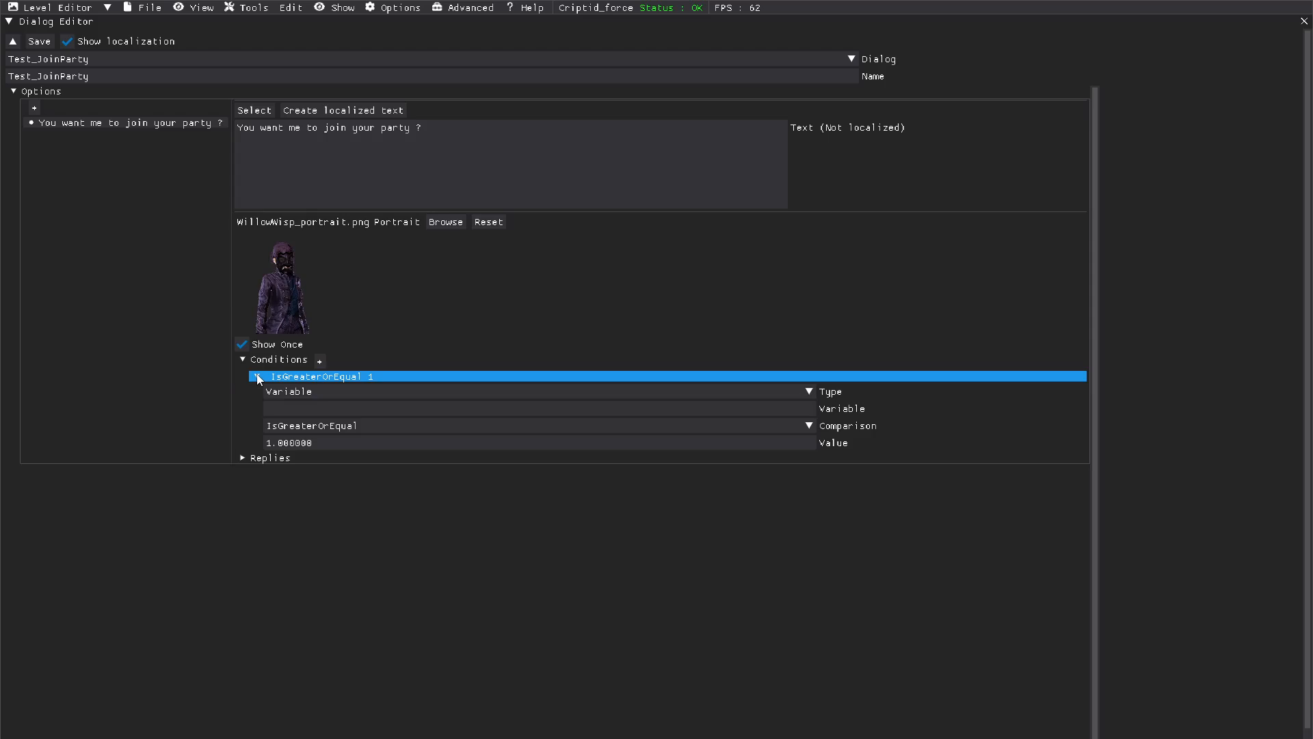
pyautogui.click(396, 390)
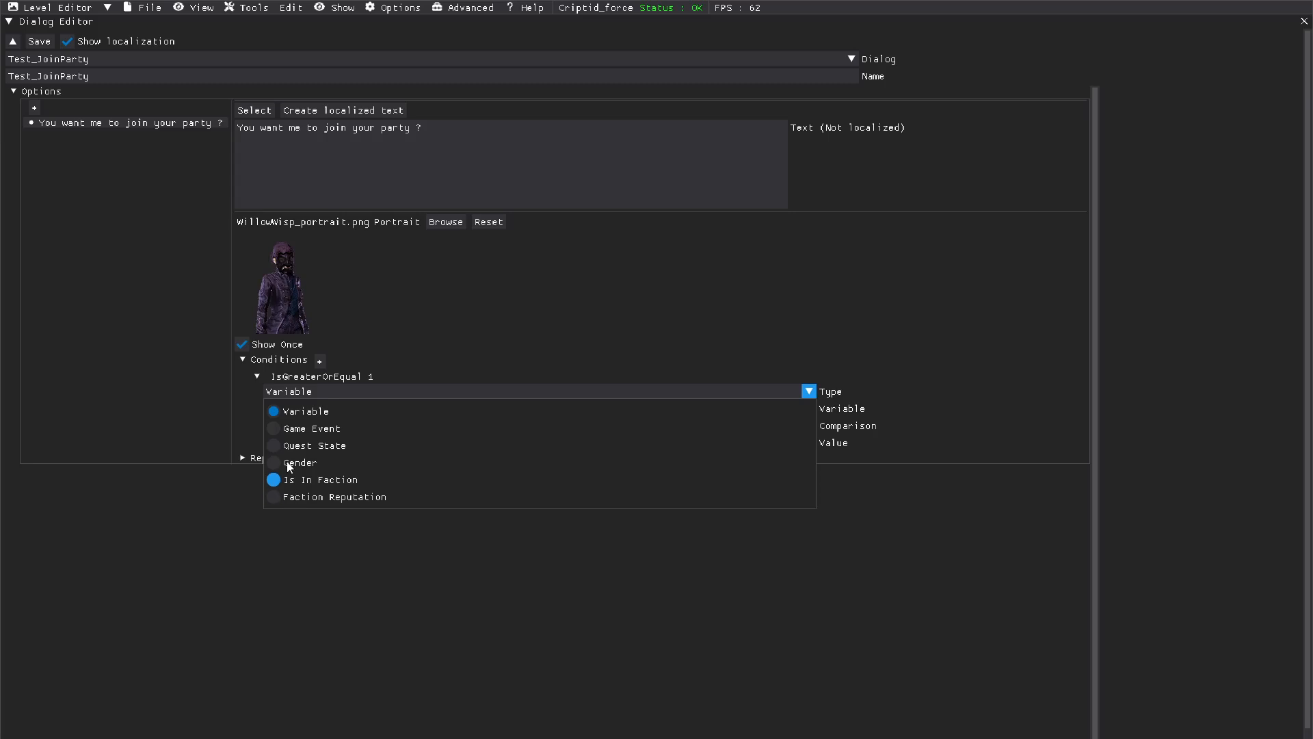
pyautogui.click(186, 400)
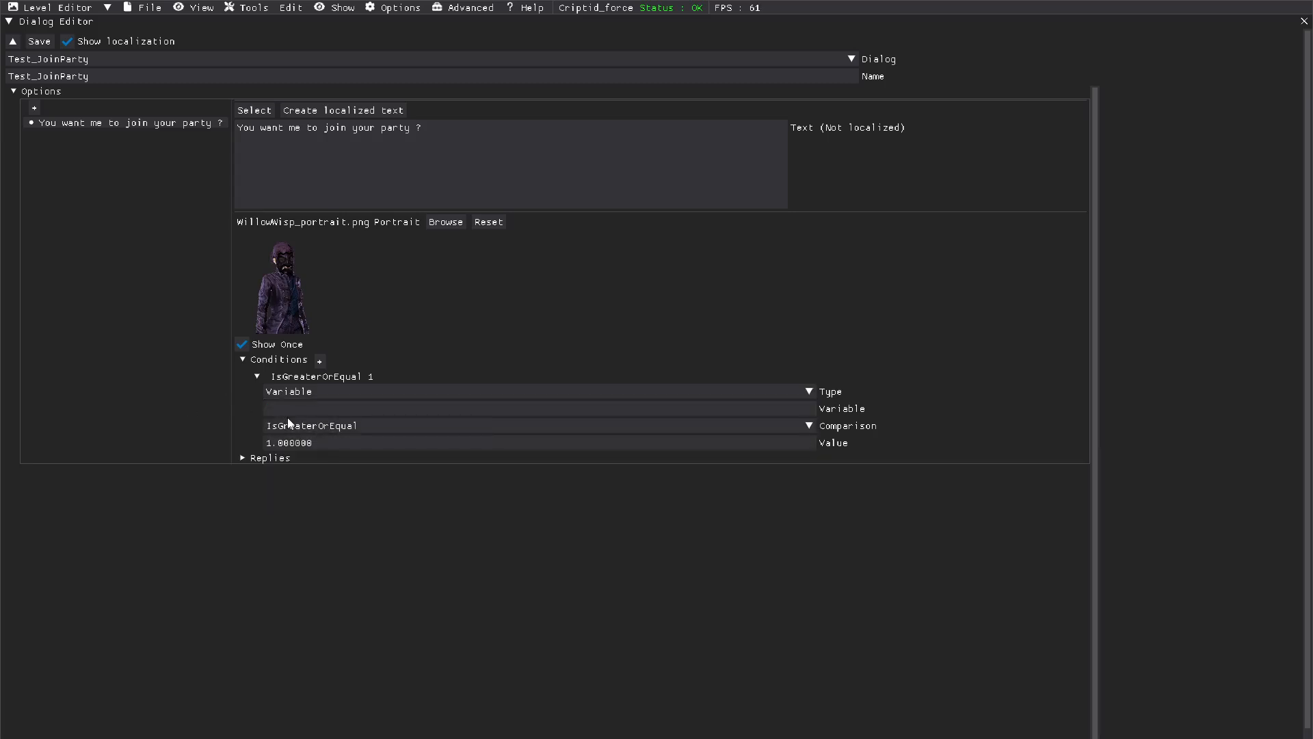
pyautogui.rightClick(307, 375)
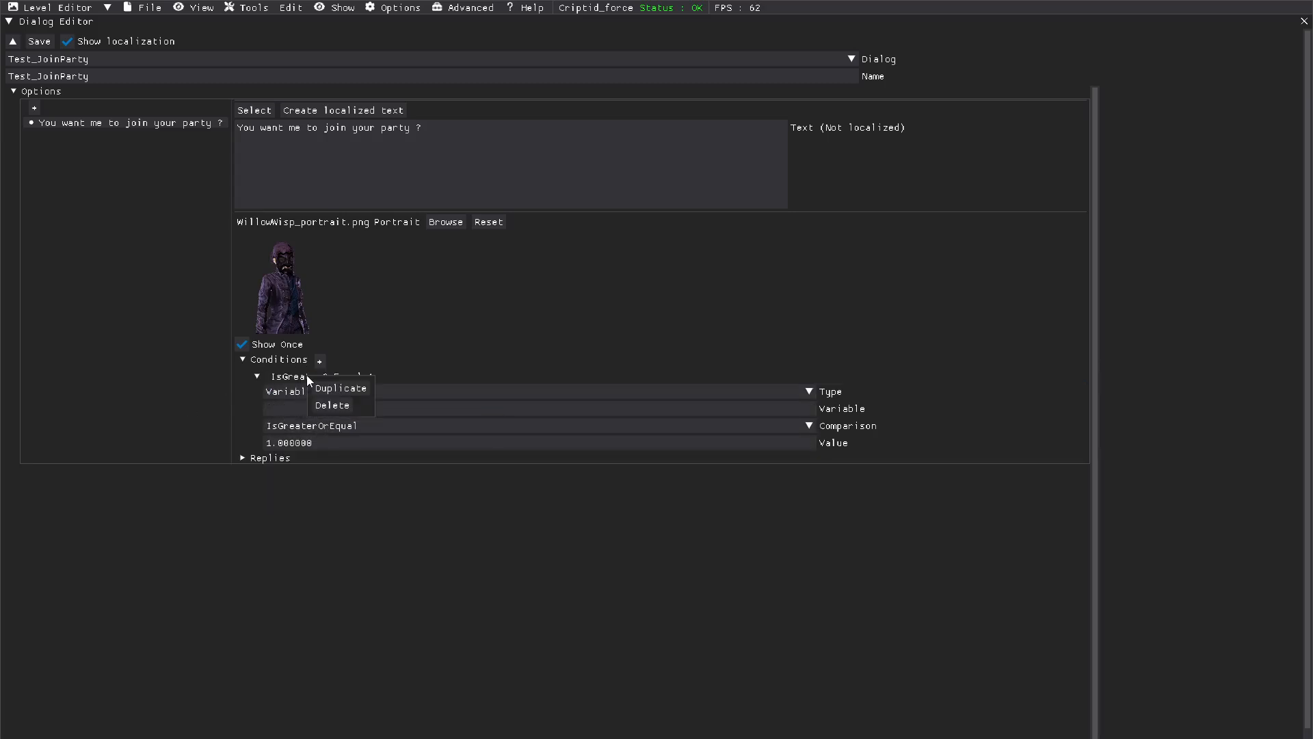
pyautogui.click(331, 406)
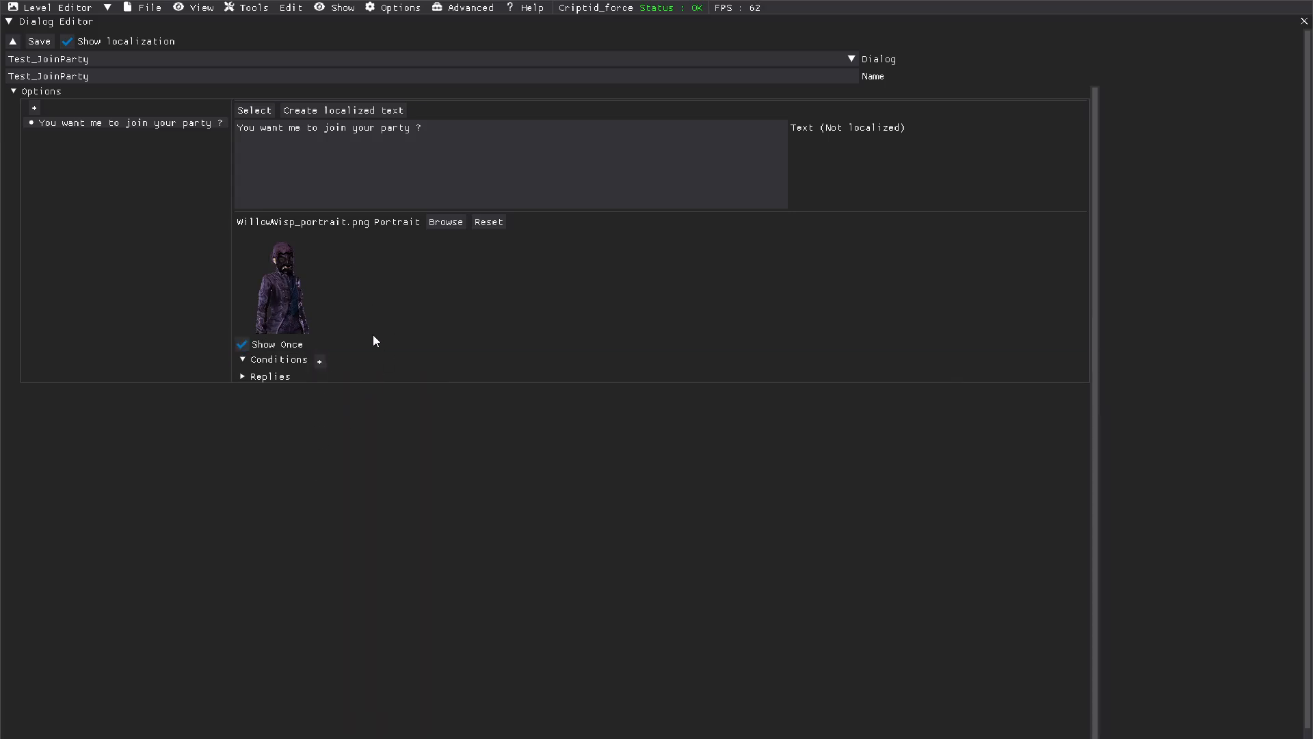
# Delete the reply "not too sure who are you ?" from the party question's replies.
pyautogui.click(241, 378)
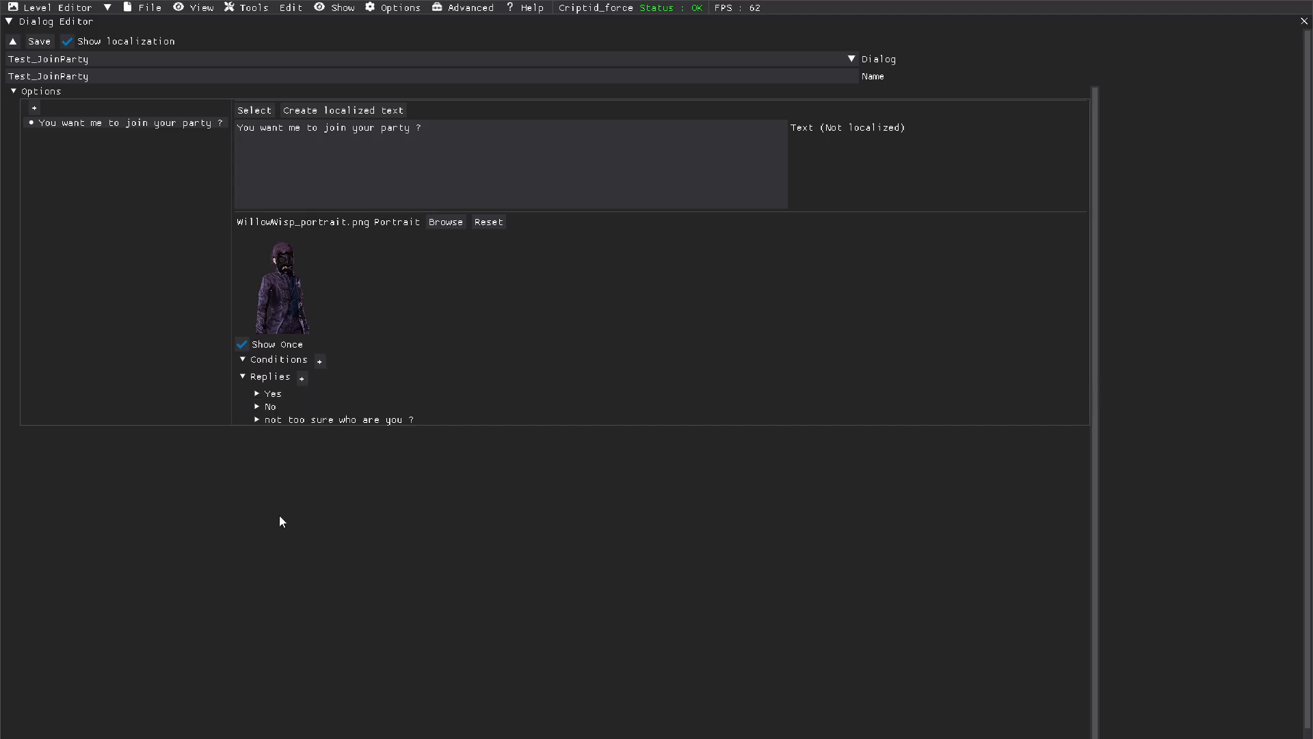
pyautogui.rightClick(281, 420)
pyautogui.click(299, 451)
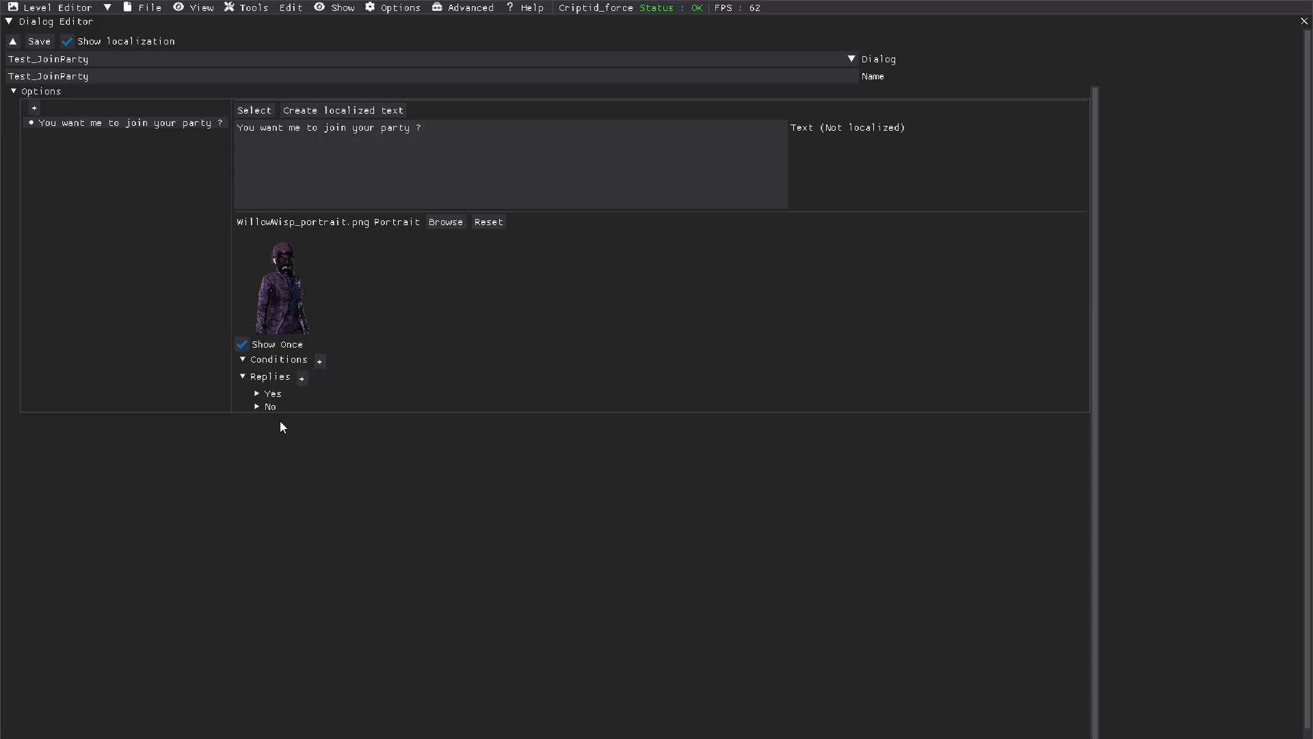
# Delete the Join hero group action from the Yes reply.
pyautogui.click(257, 394)
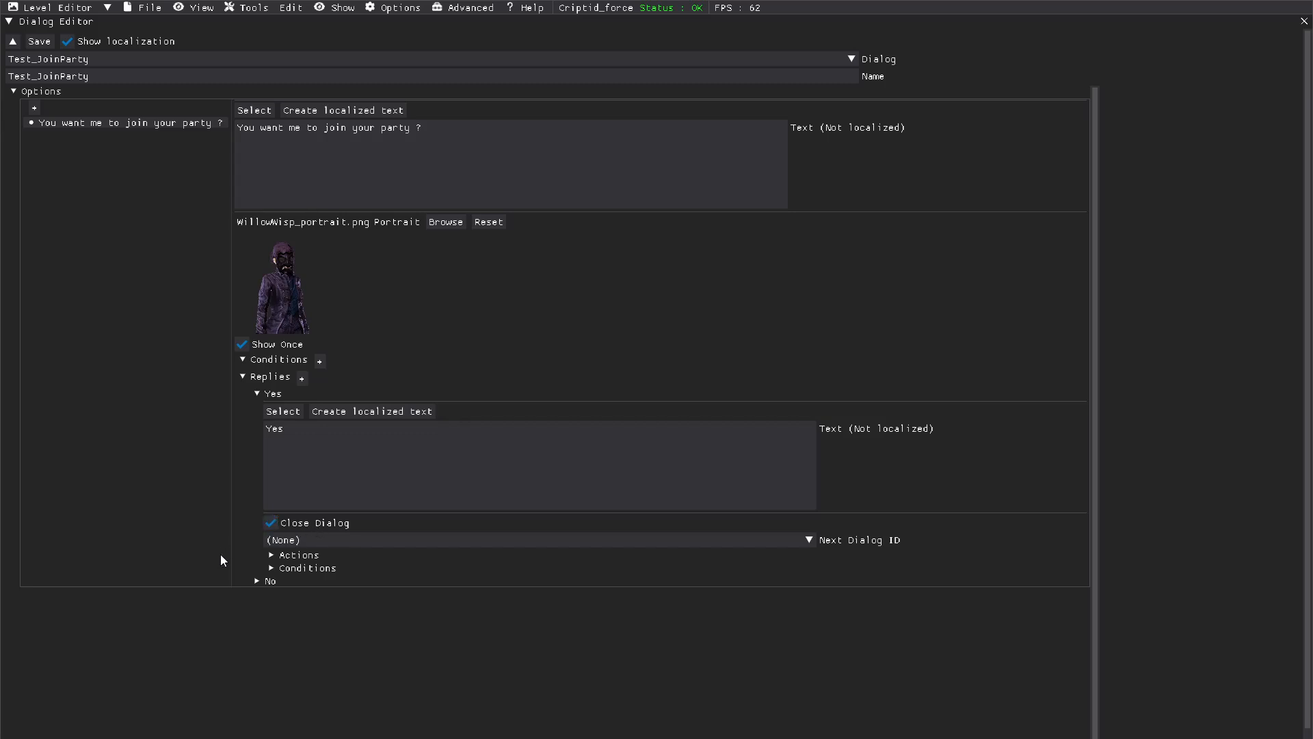
pyautogui.click(271, 556)
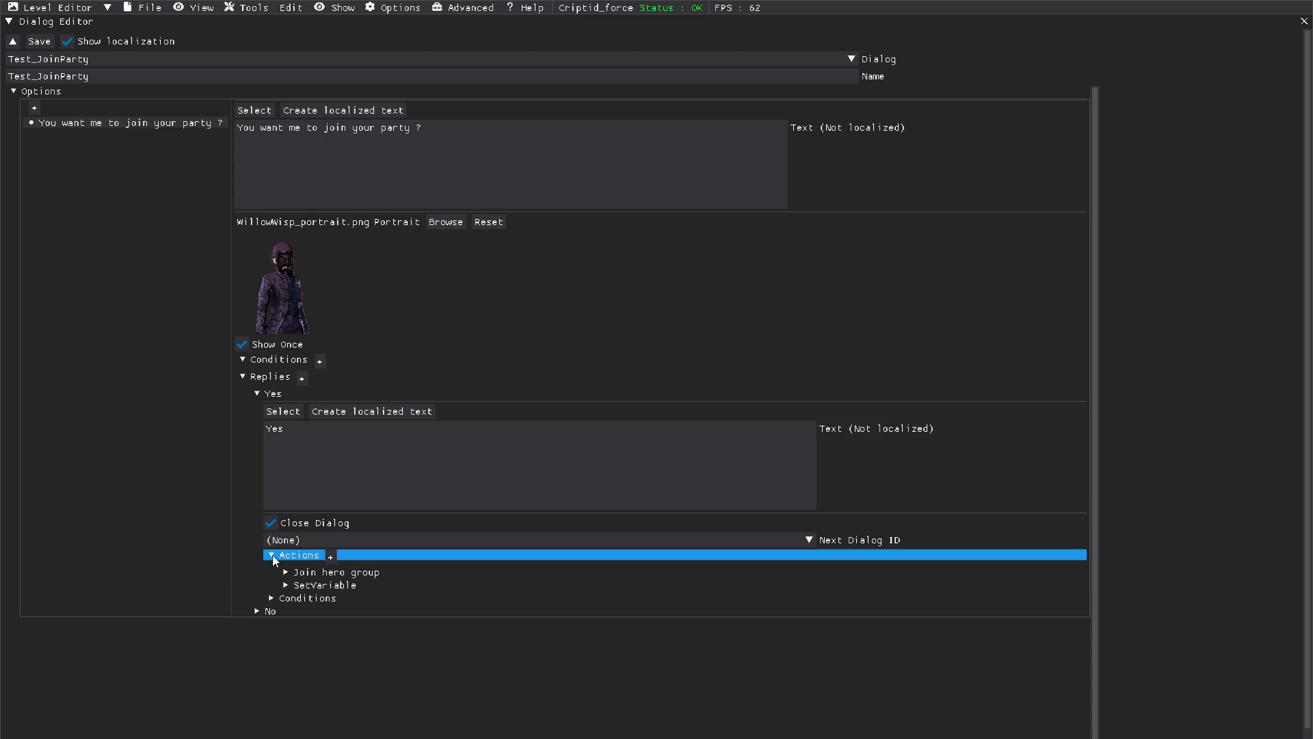
pyautogui.rightClick(349, 575)
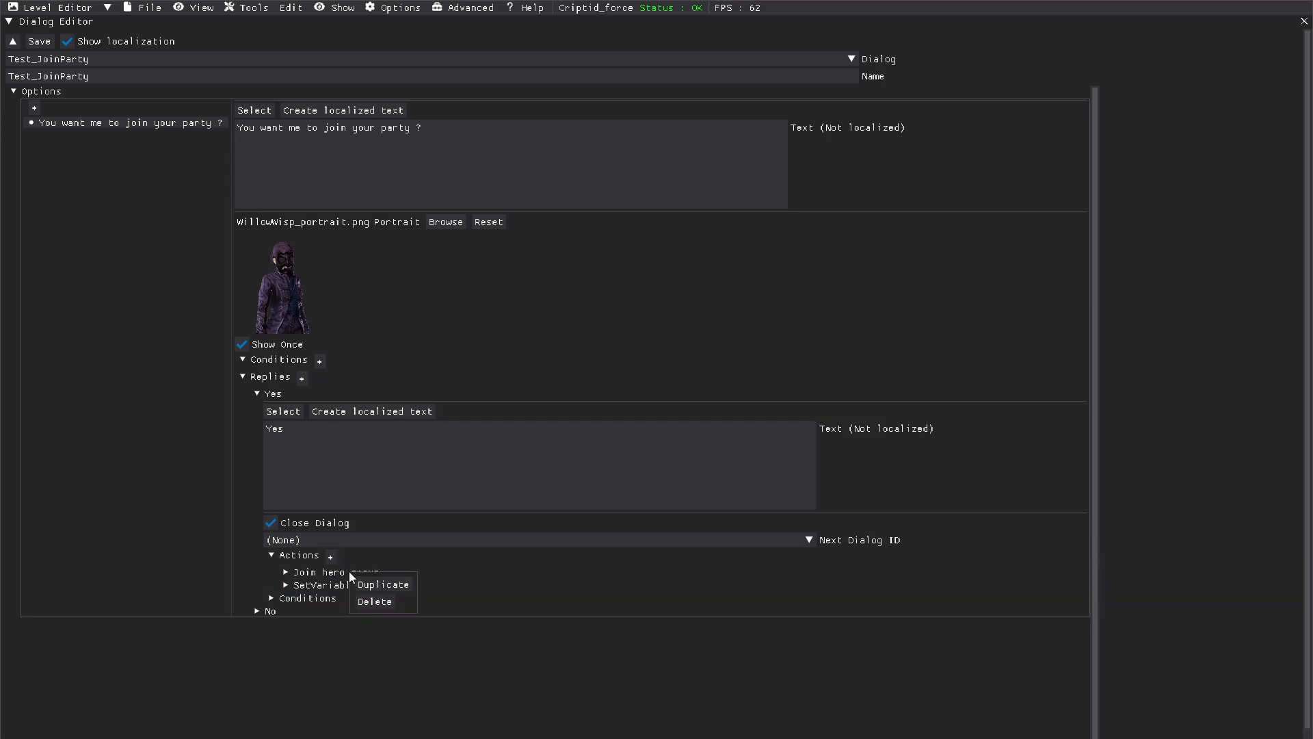
pyautogui.click(375, 602)
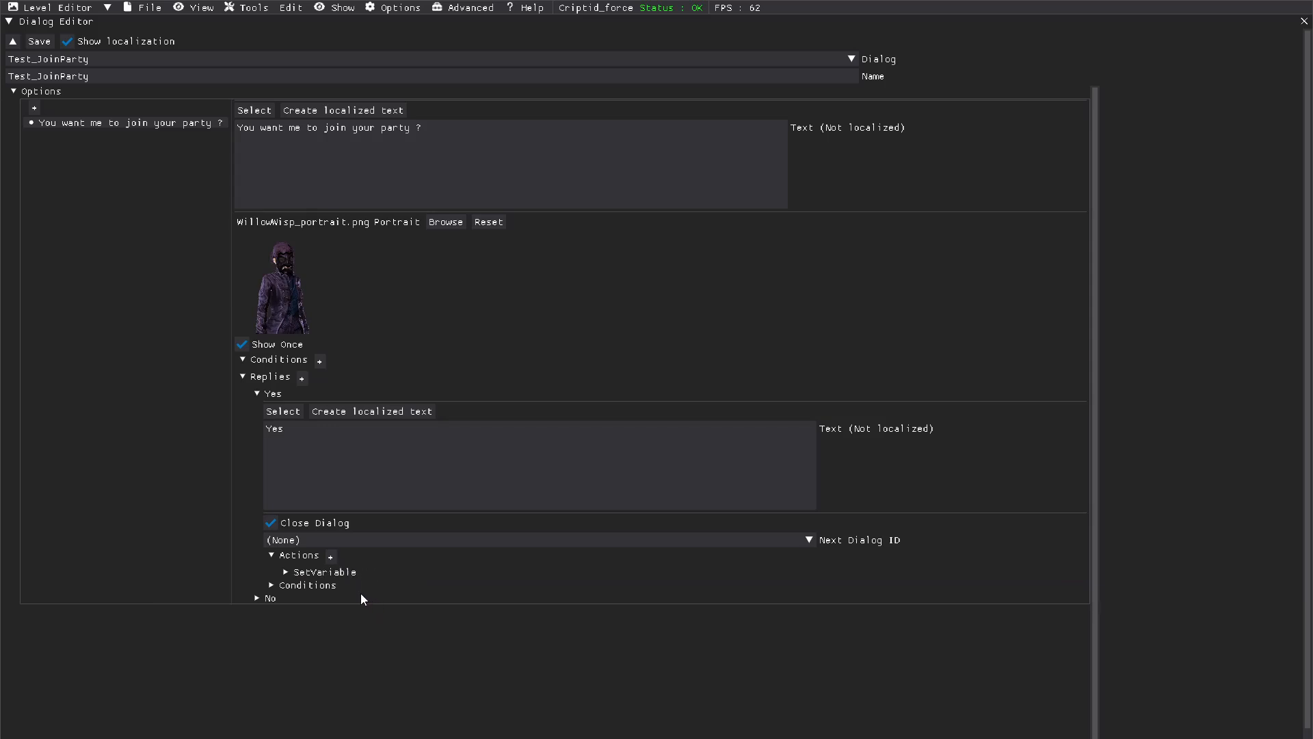
# Add a new action to the Yes reply and expand its settings.
pyautogui.click(330, 560)
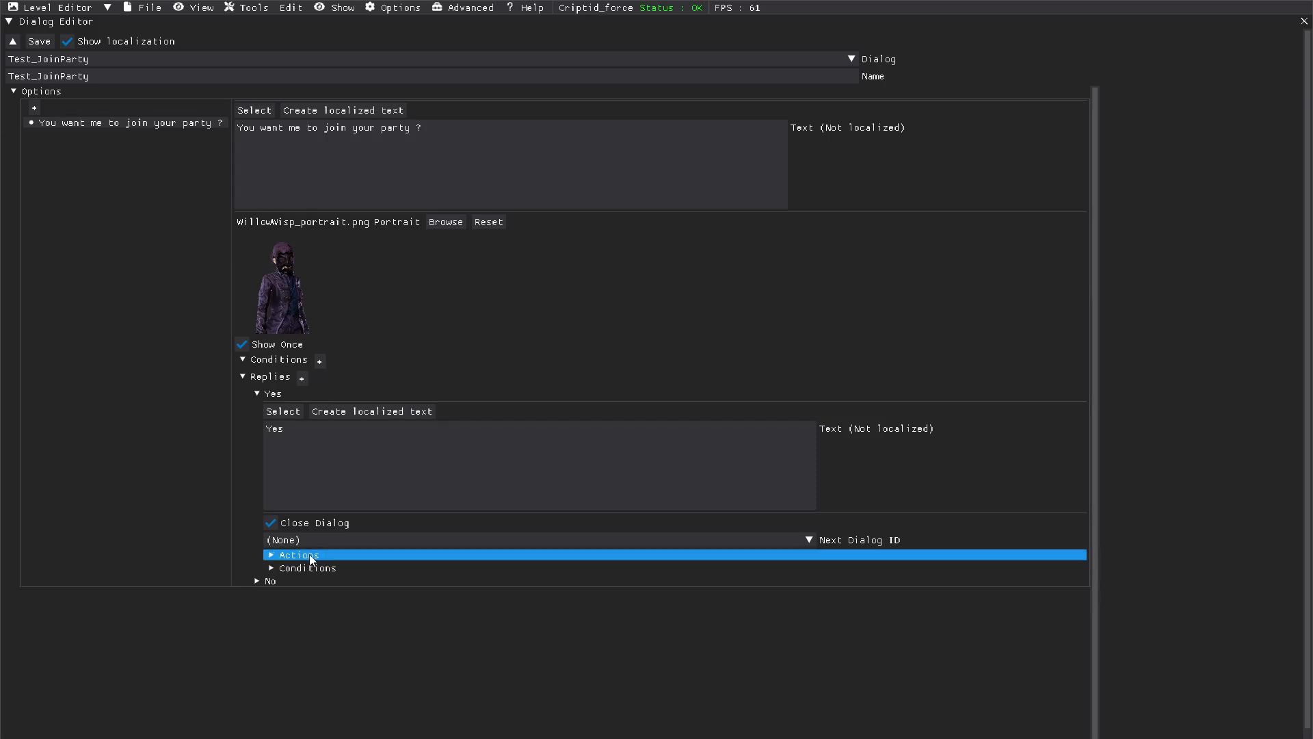
pyautogui.click(279, 559)
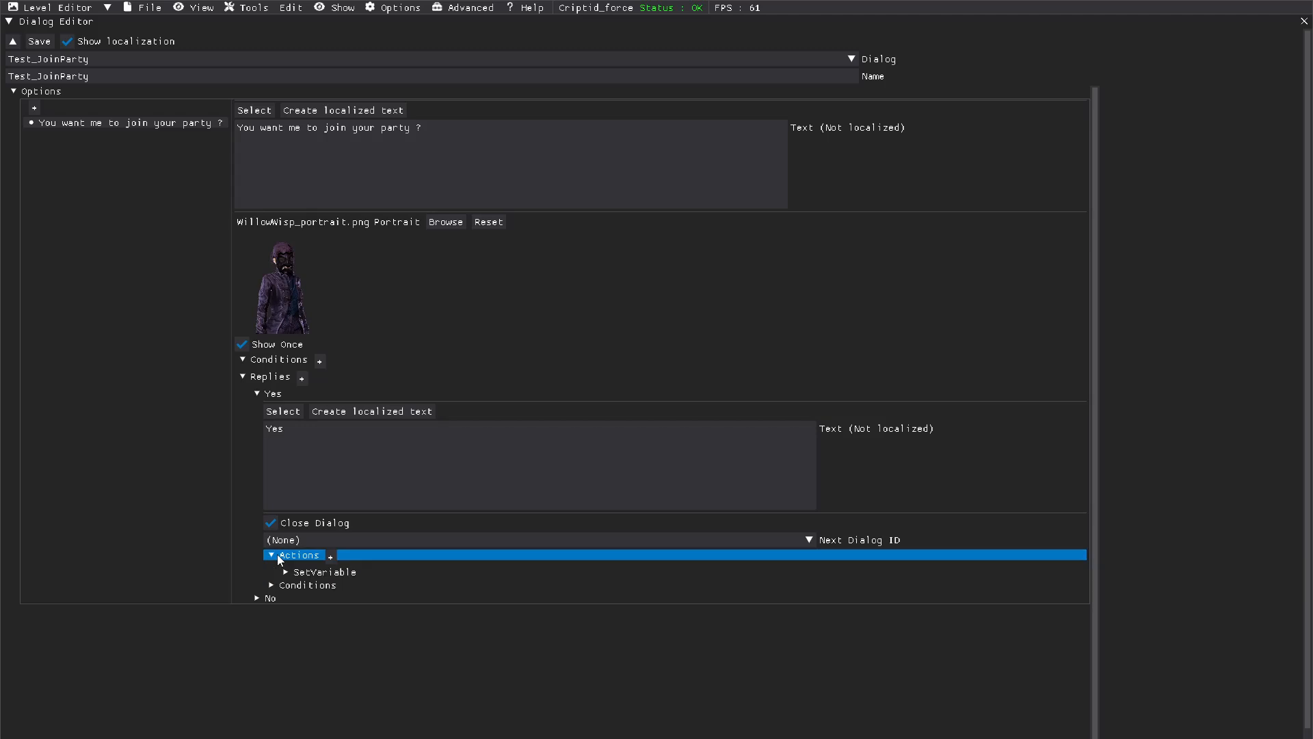
pyautogui.click(331, 560)
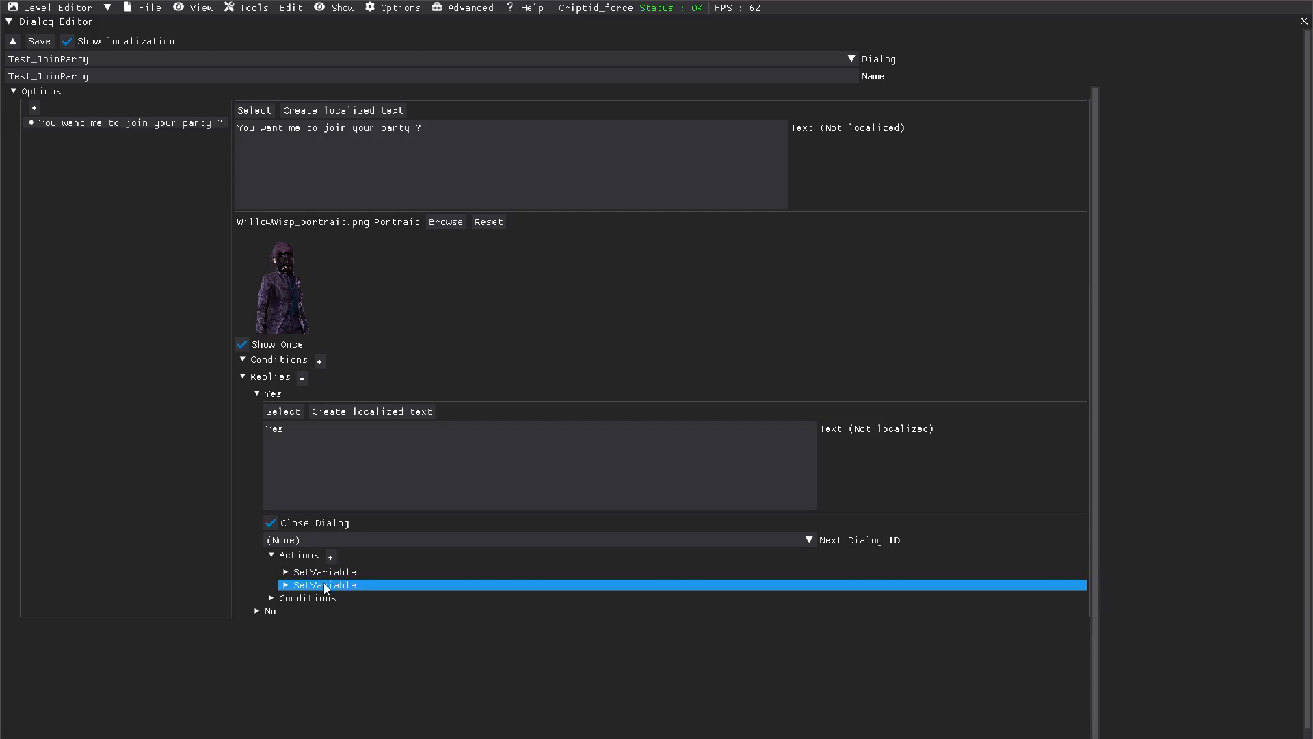
pyautogui.click(286, 585)
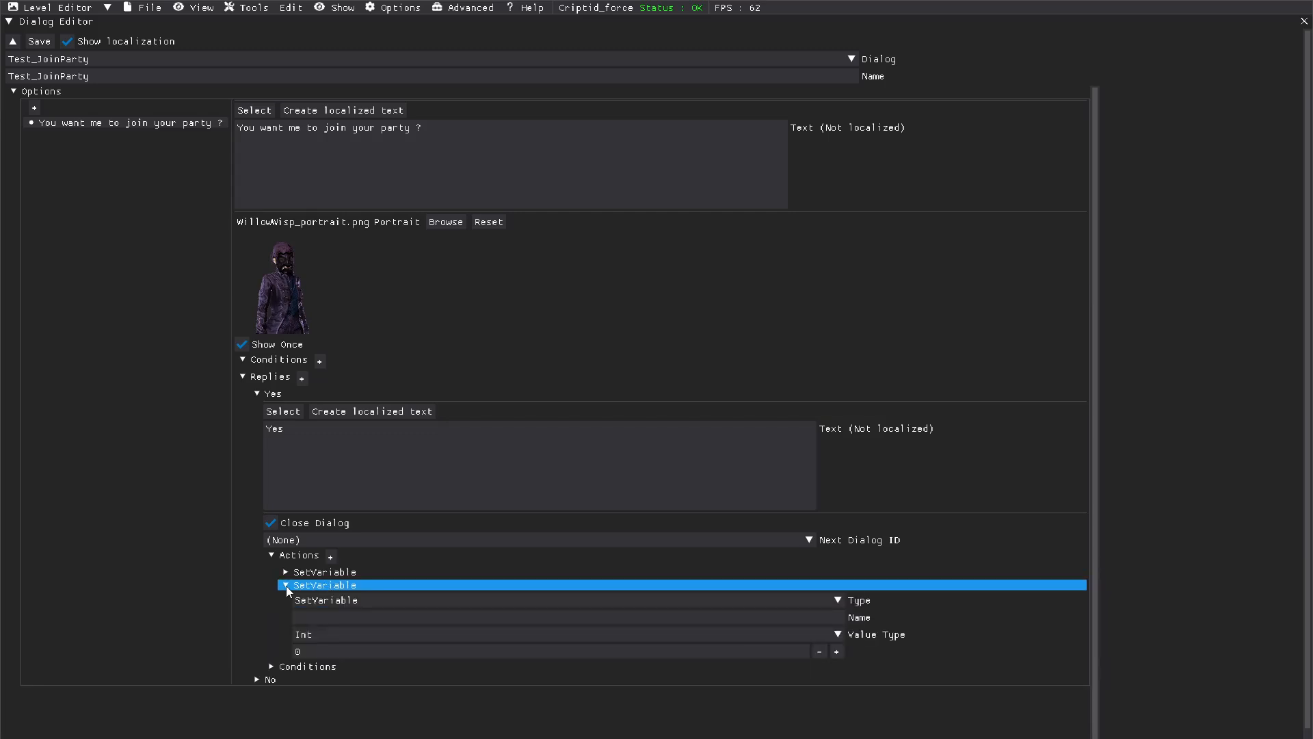
# Review the available action types and set the Yes reply's new action to Join hero group.
pyautogui.click(323, 600)
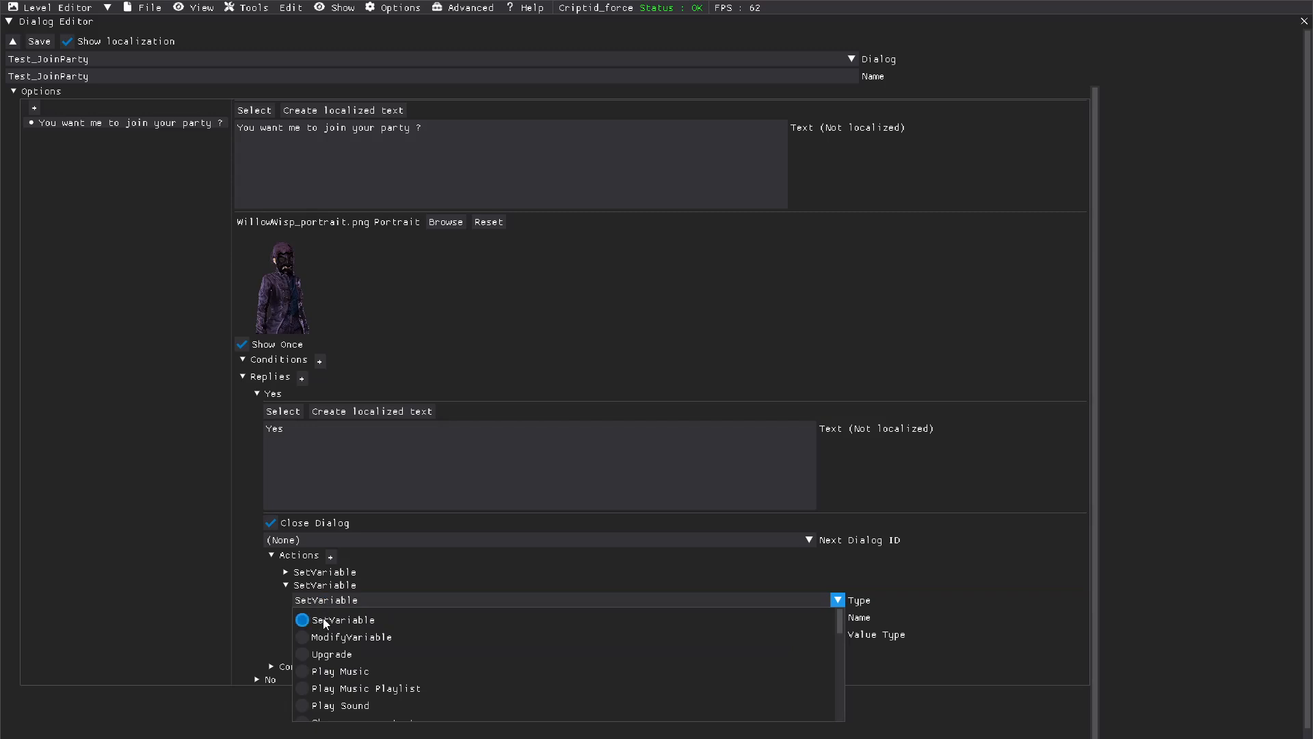
pyautogui.scroll(-3, 346, 651)
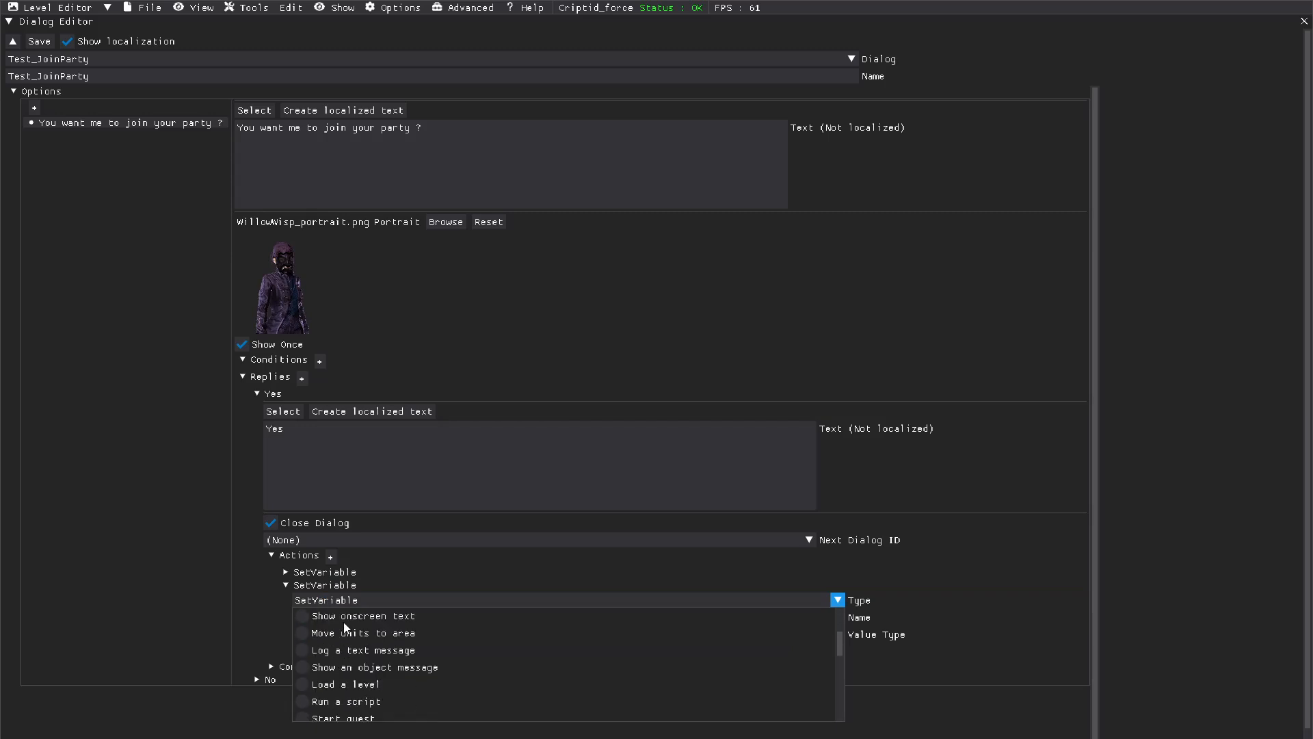
pyautogui.scroll(3, 340, 626)
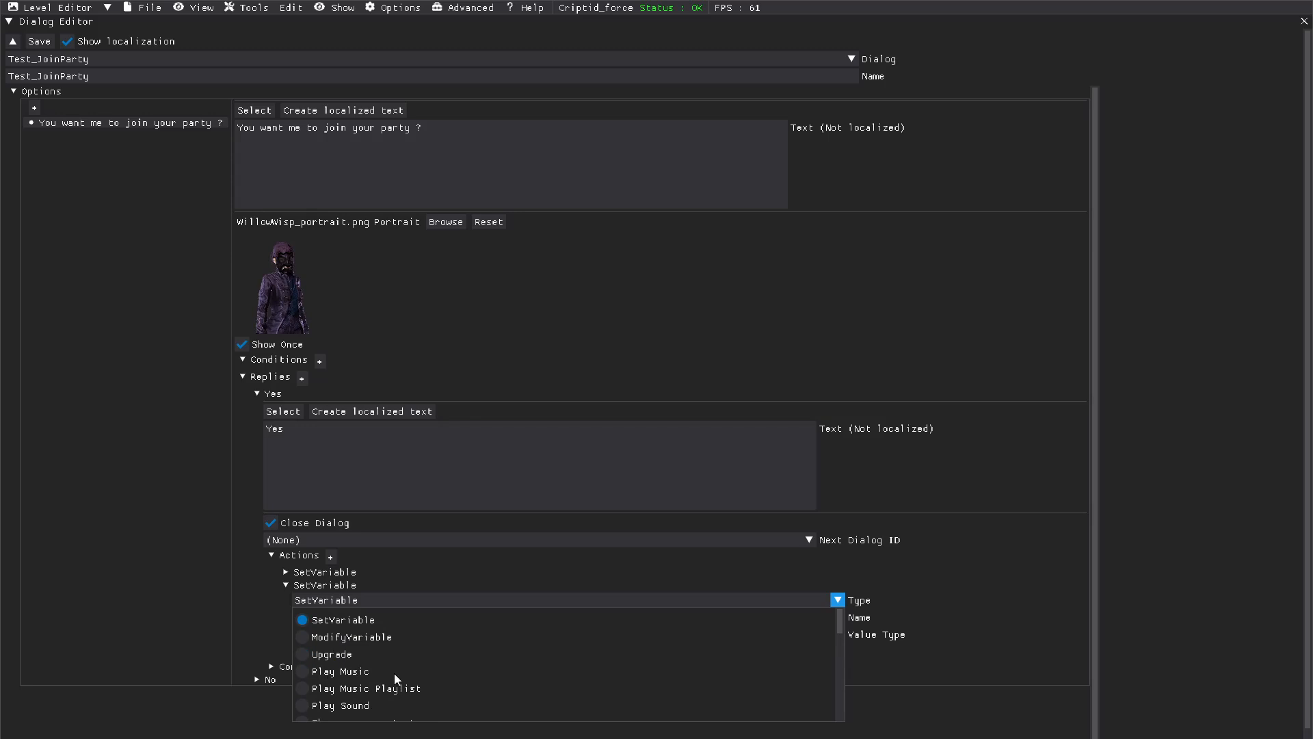
pyautogui.scroll(-1, 394, 672)
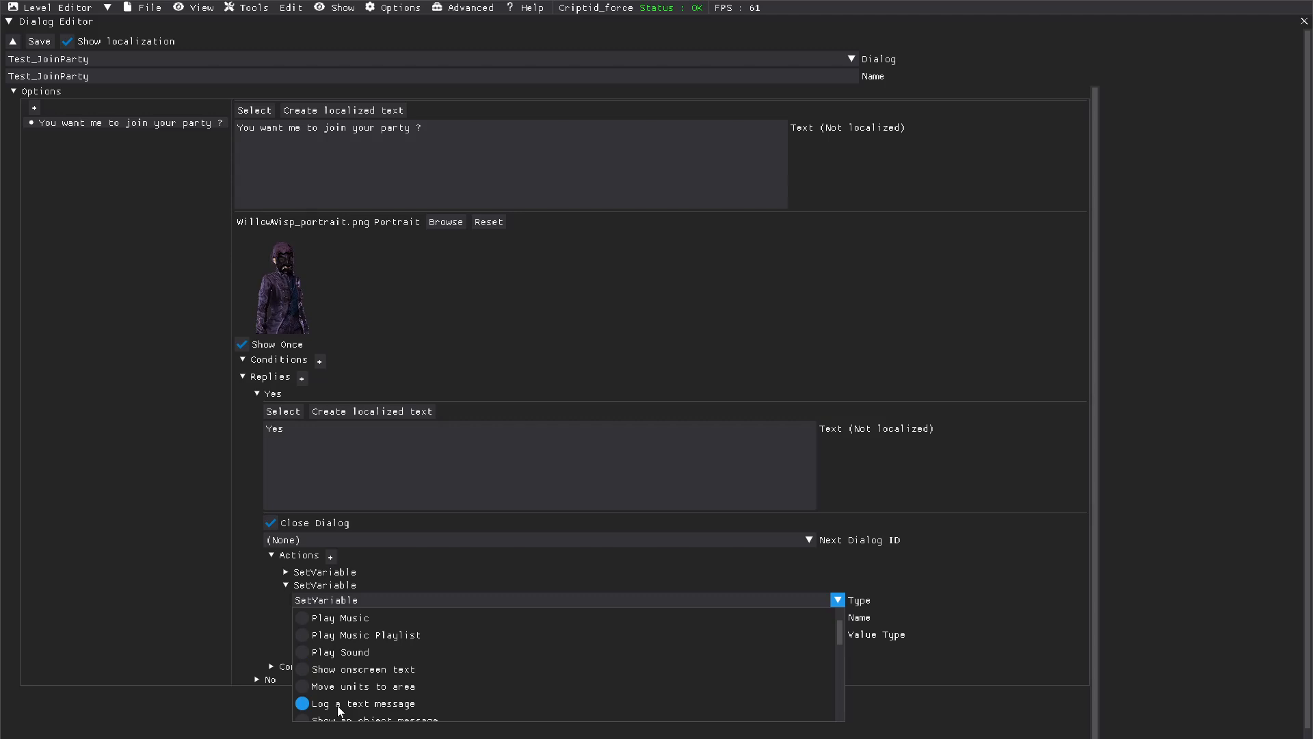
pyautogui.scroll(-1, 340, 705)
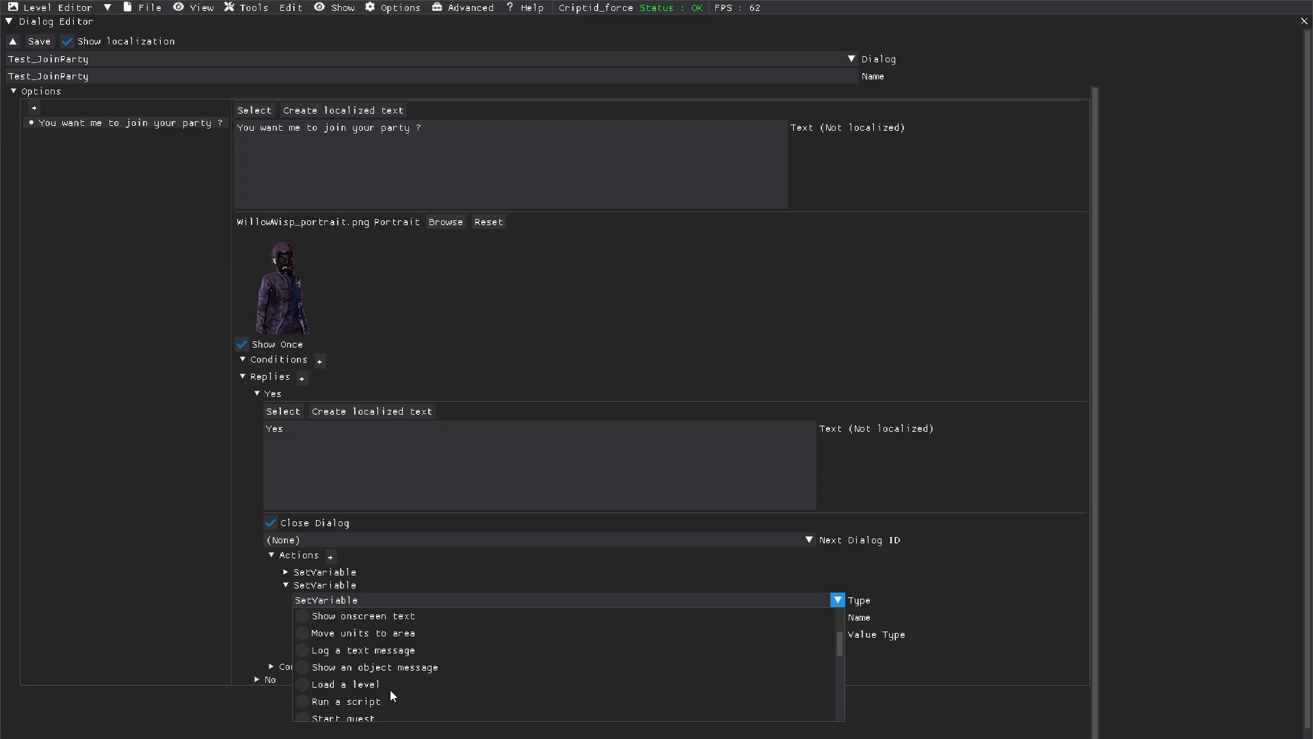
pyautogui.scroll(-1, 390, 690)
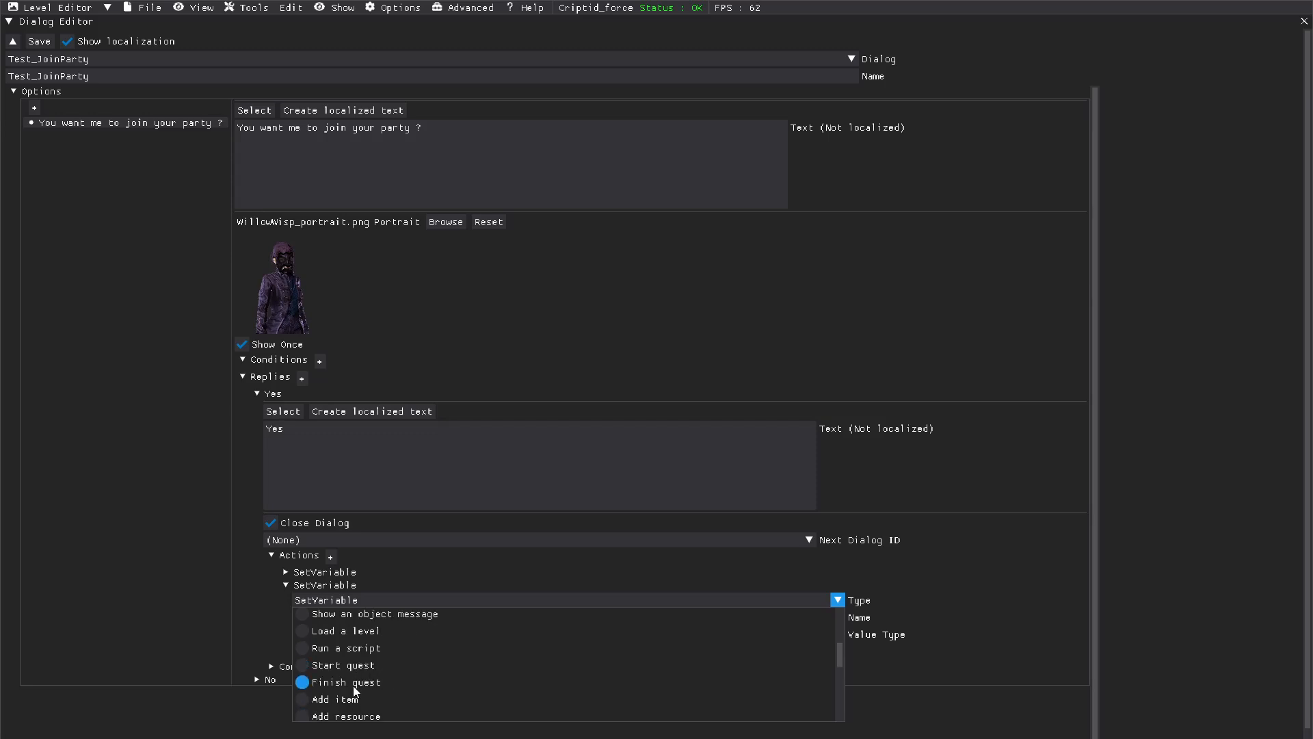
pyautogui.scroll(-1, 353, 686)
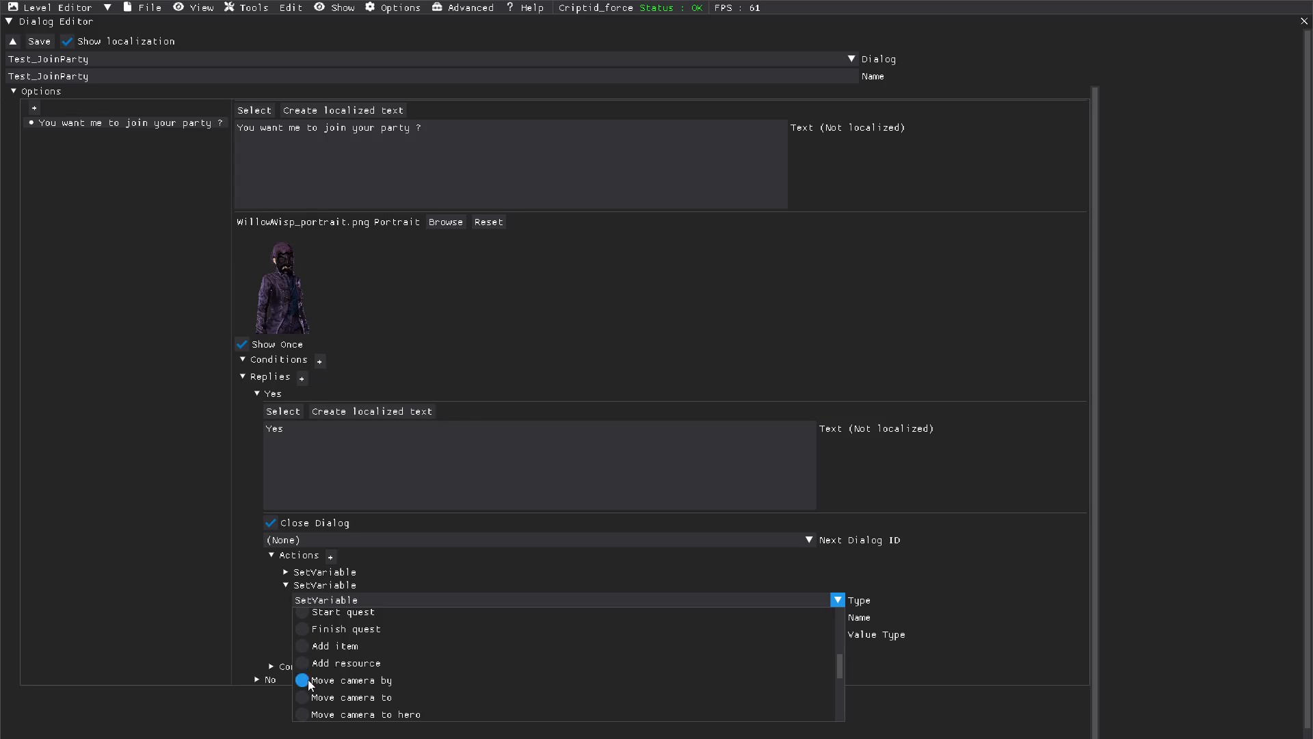
pyautogui.scroll(-1, 325, 678)
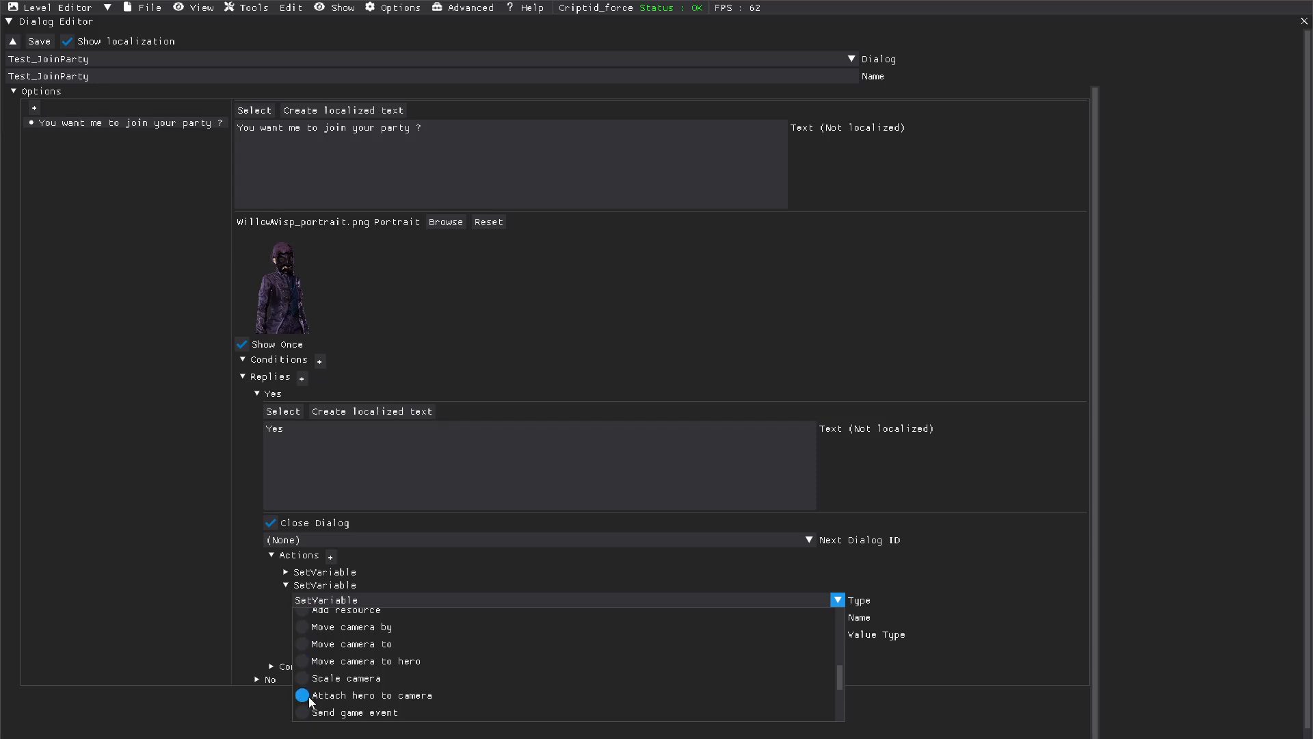
pyautogui.scroll(-1, 321, 715)
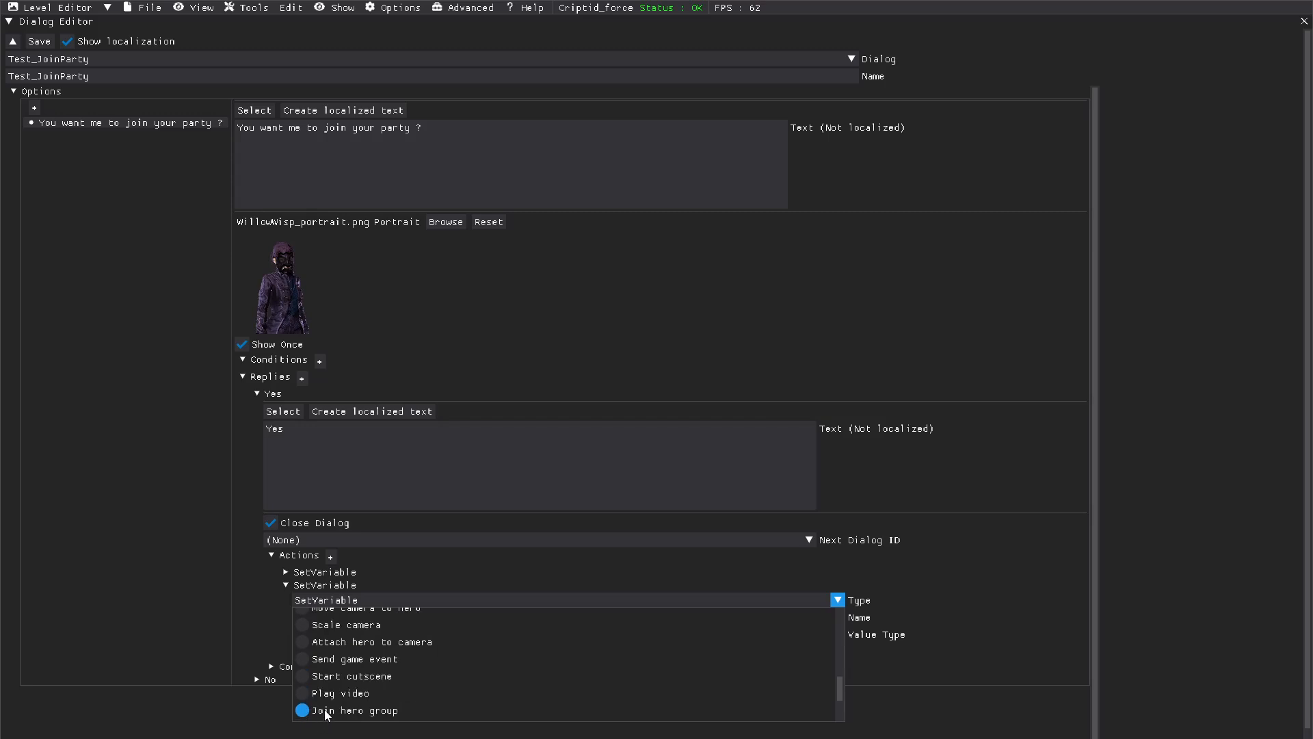
pyautogui.scroll(-1, 333, 693)
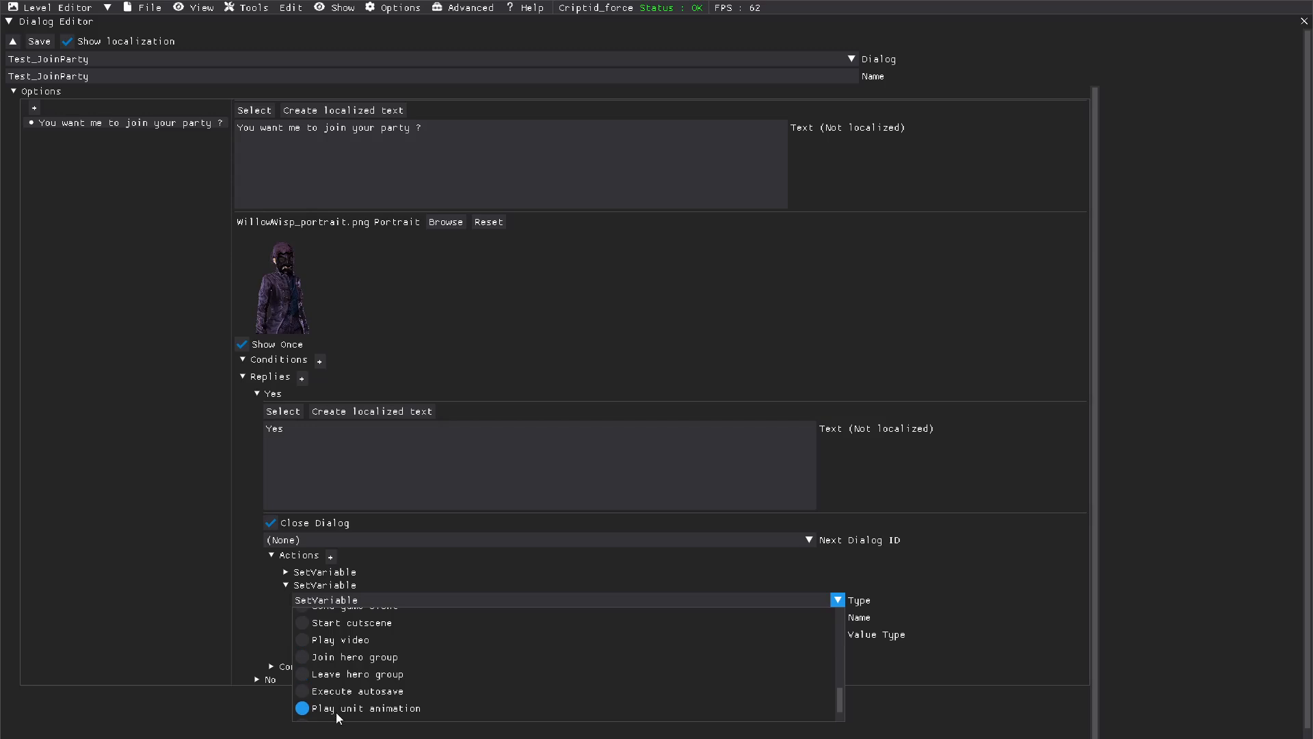
pyautogui.click(301, 658)
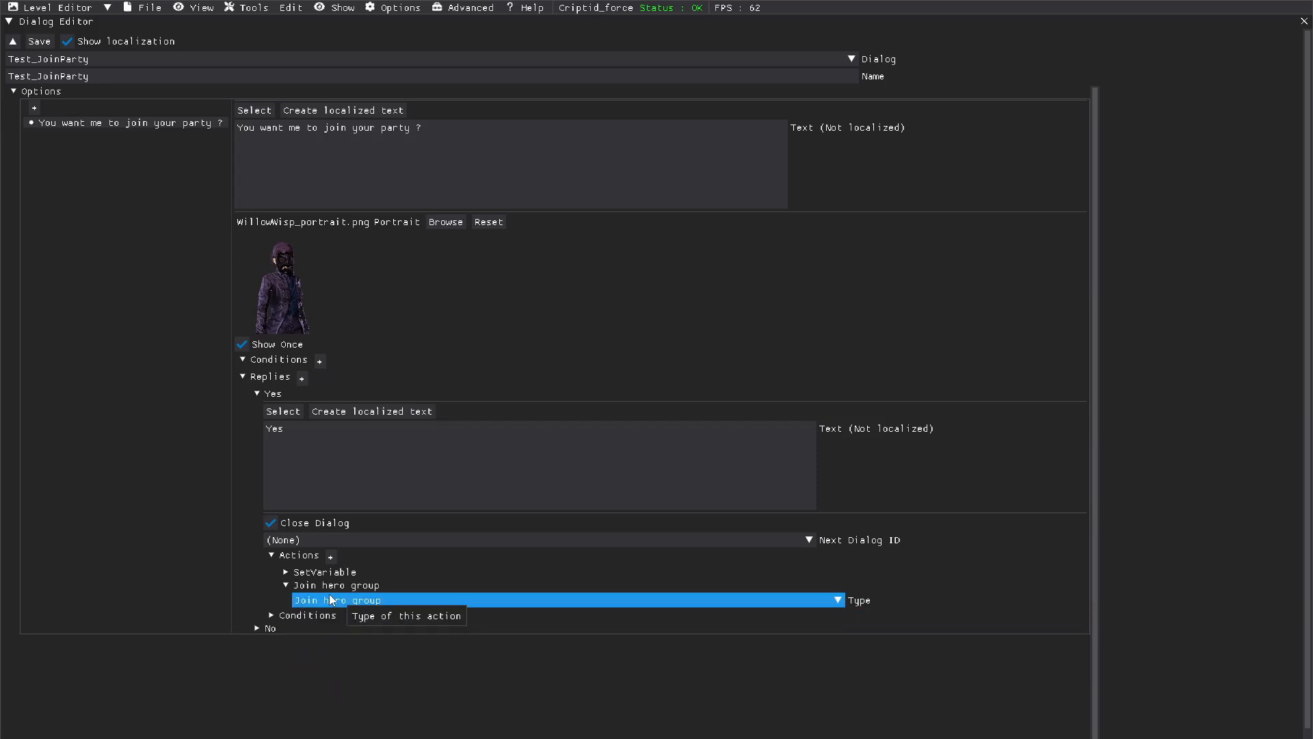
# Review the settings of the Yes reply's SetVariable action and the contents of the No reply.
pyautogui.click(287, 571)
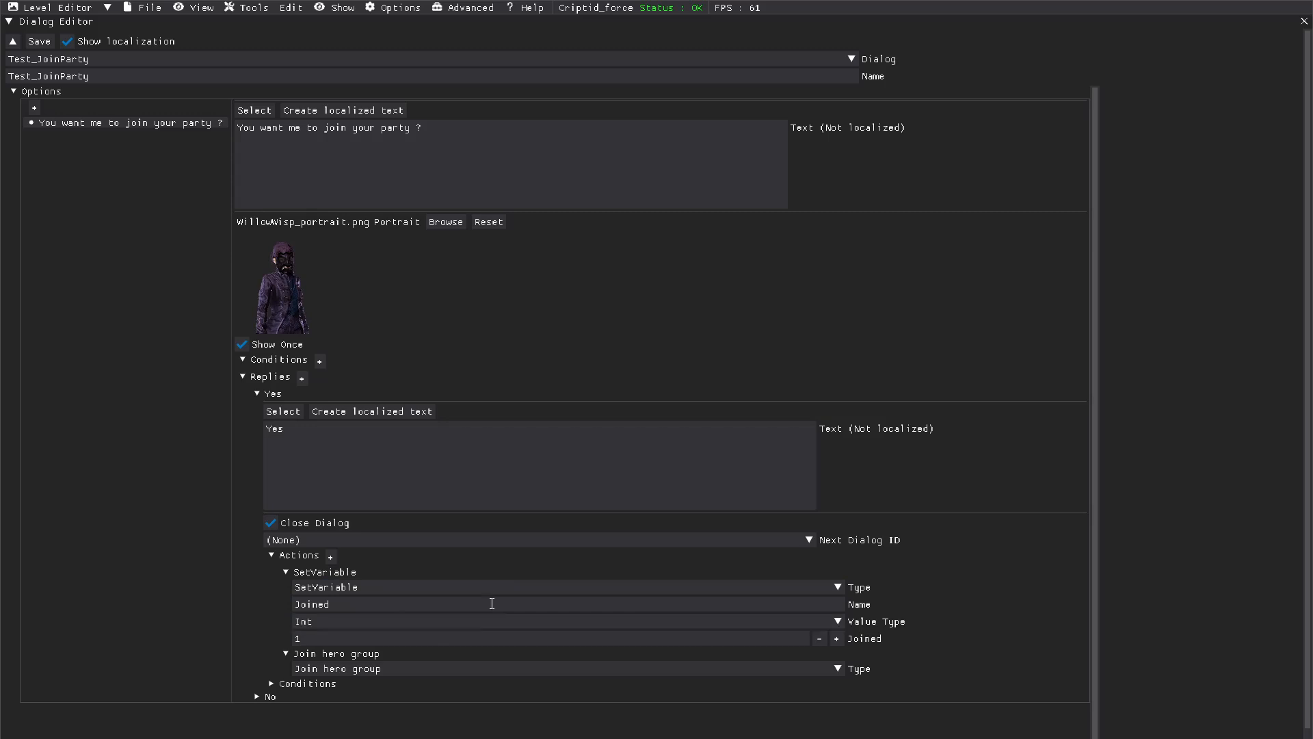
pyautogui.click(286, 575)
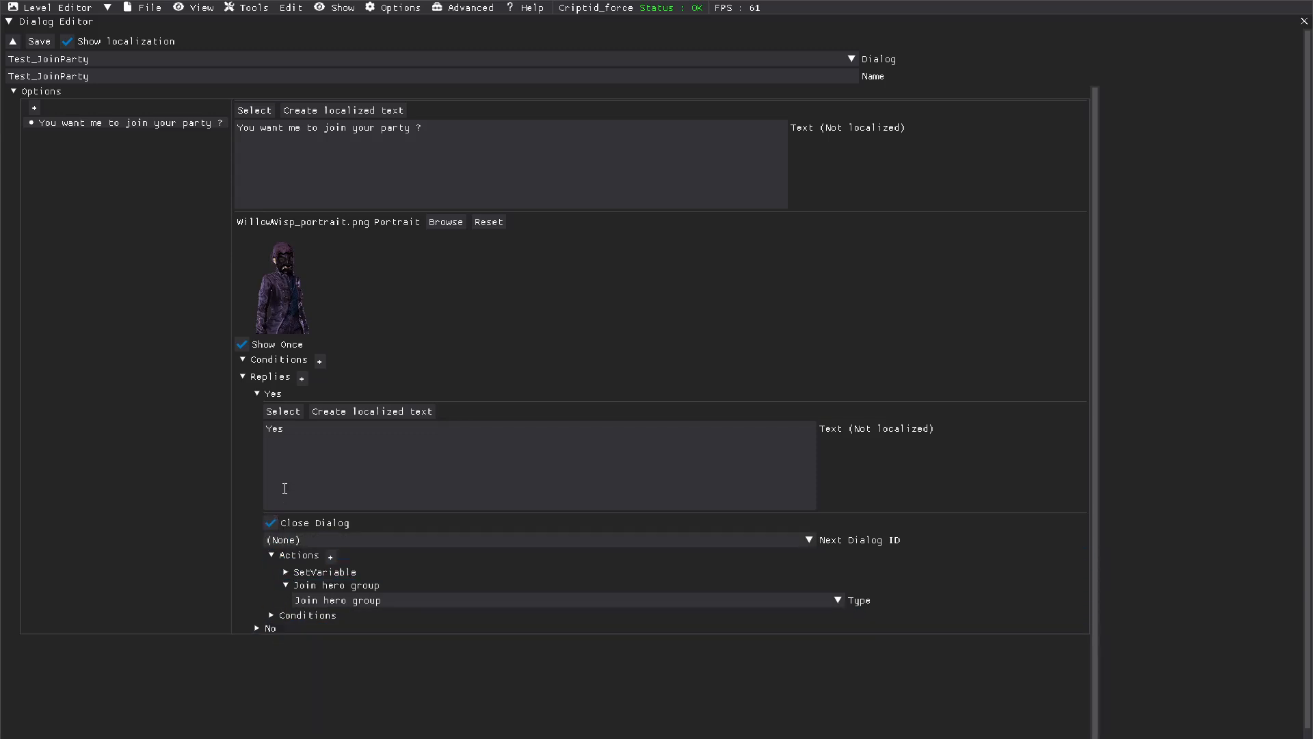
pyautogui.click(261, 396)
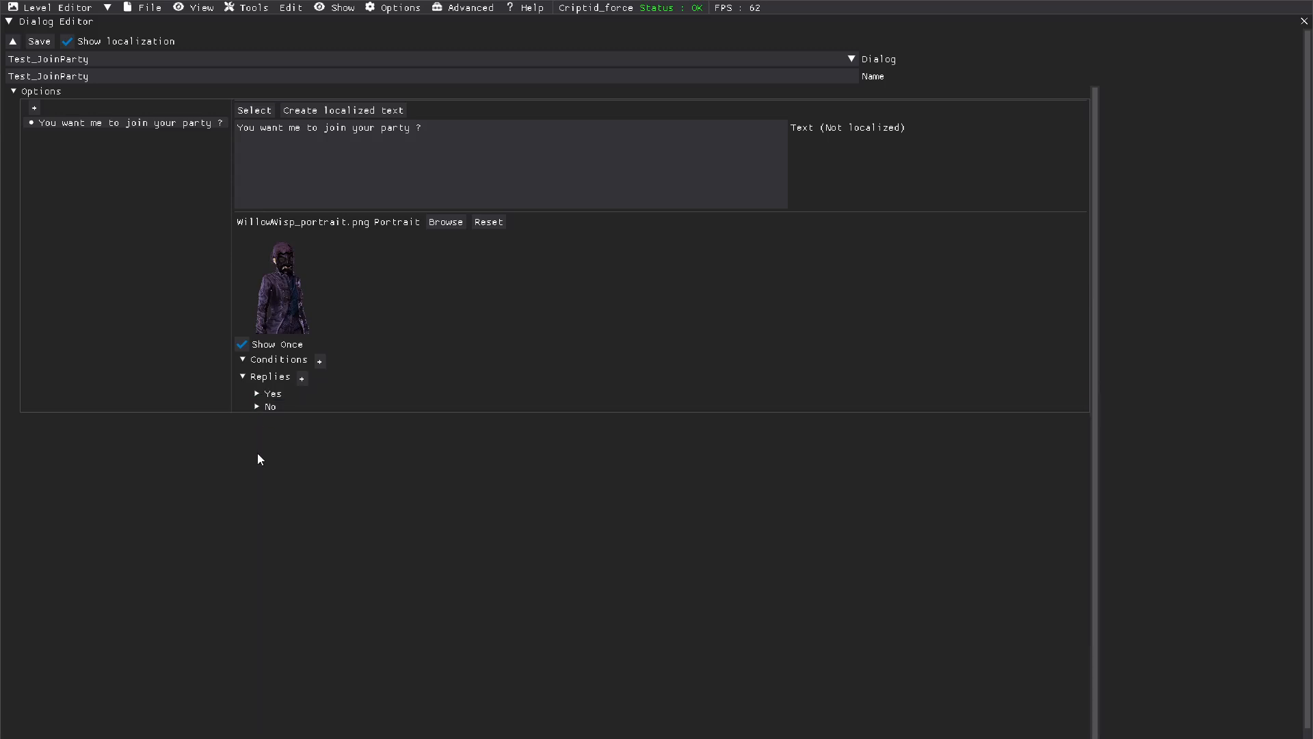
pyautogui.click(256, 407)
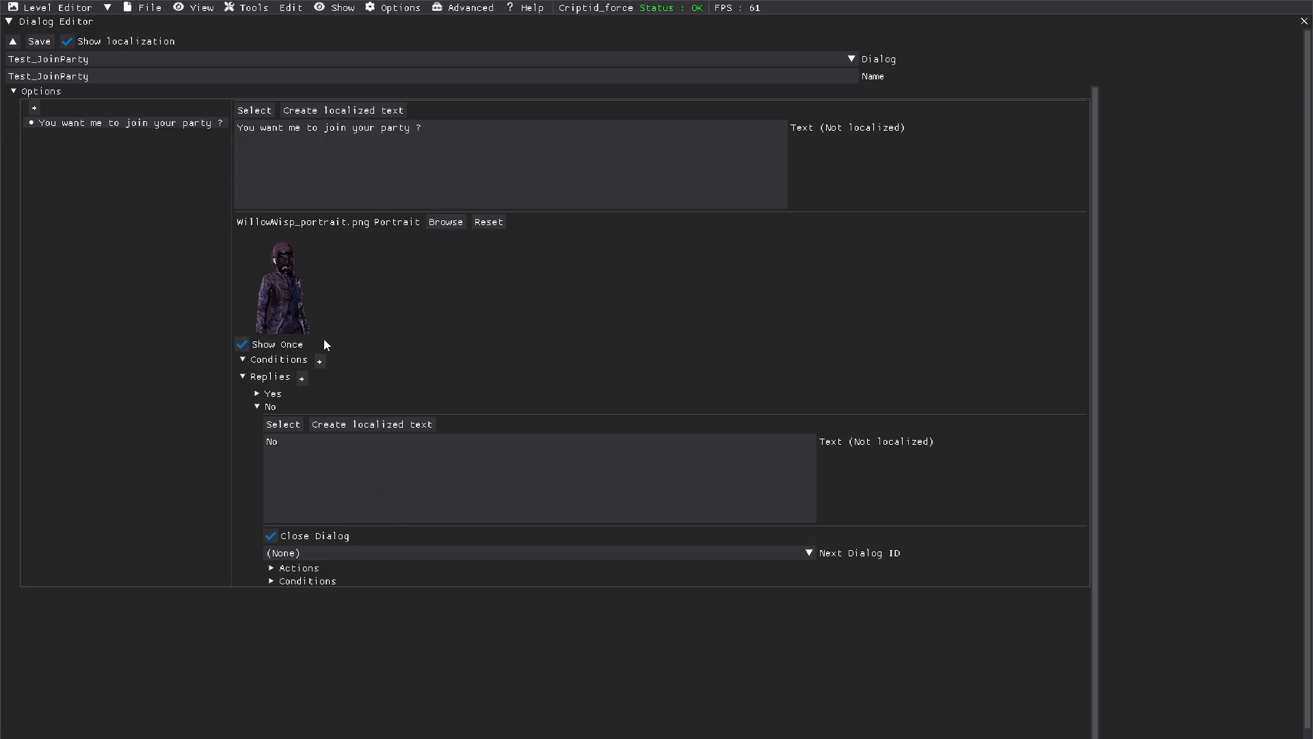
# Add a third reply reading "Whoa your one of those bigfoots. go away !!!" and make it close the dialog.
pyautogui.click(302, 378)
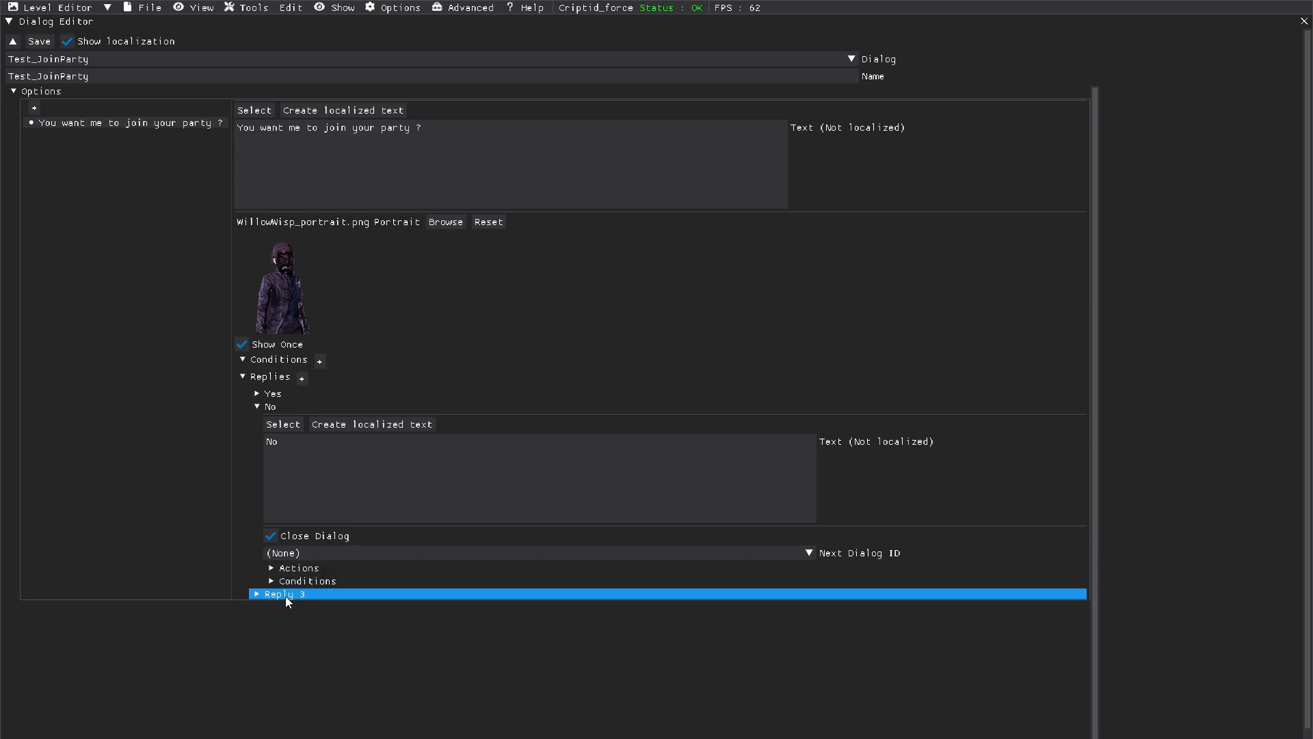
pyautogui.click(258, 594)
pyautogui.click(308, 636)
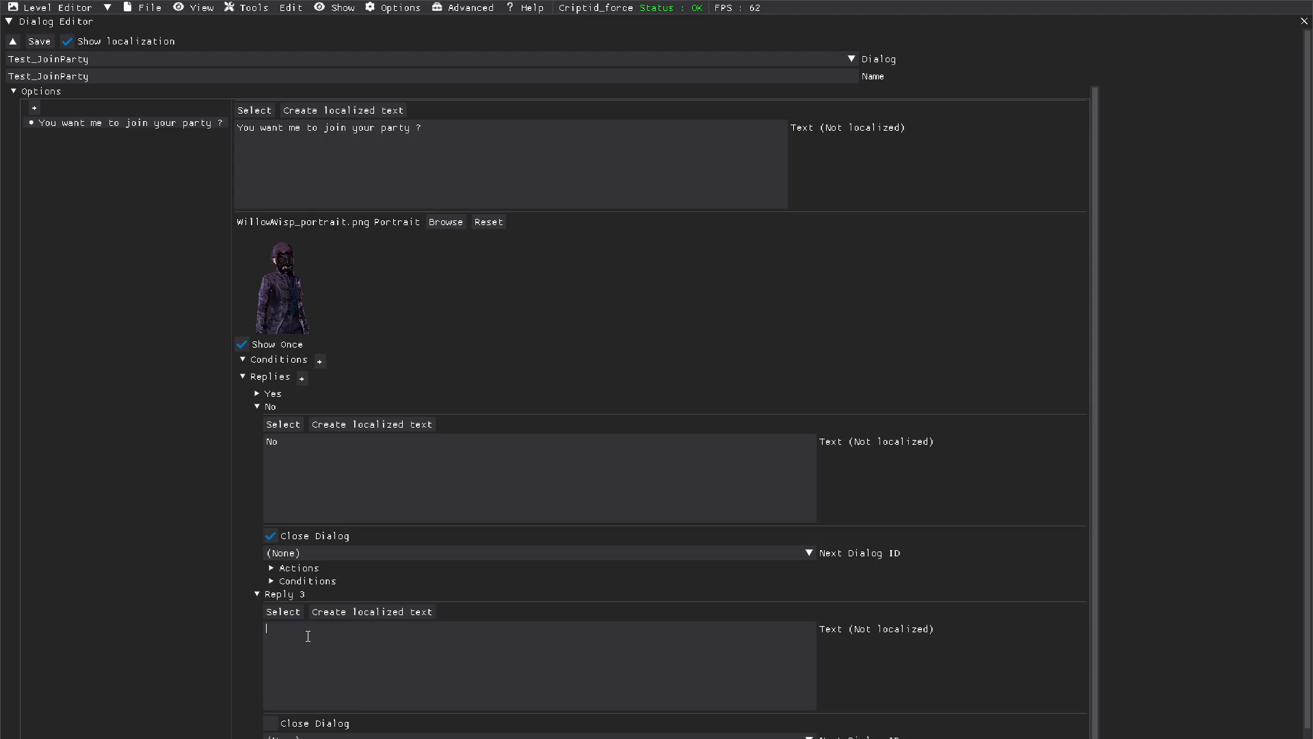
pyautogui.write('Whoa your one of those bigfoots')
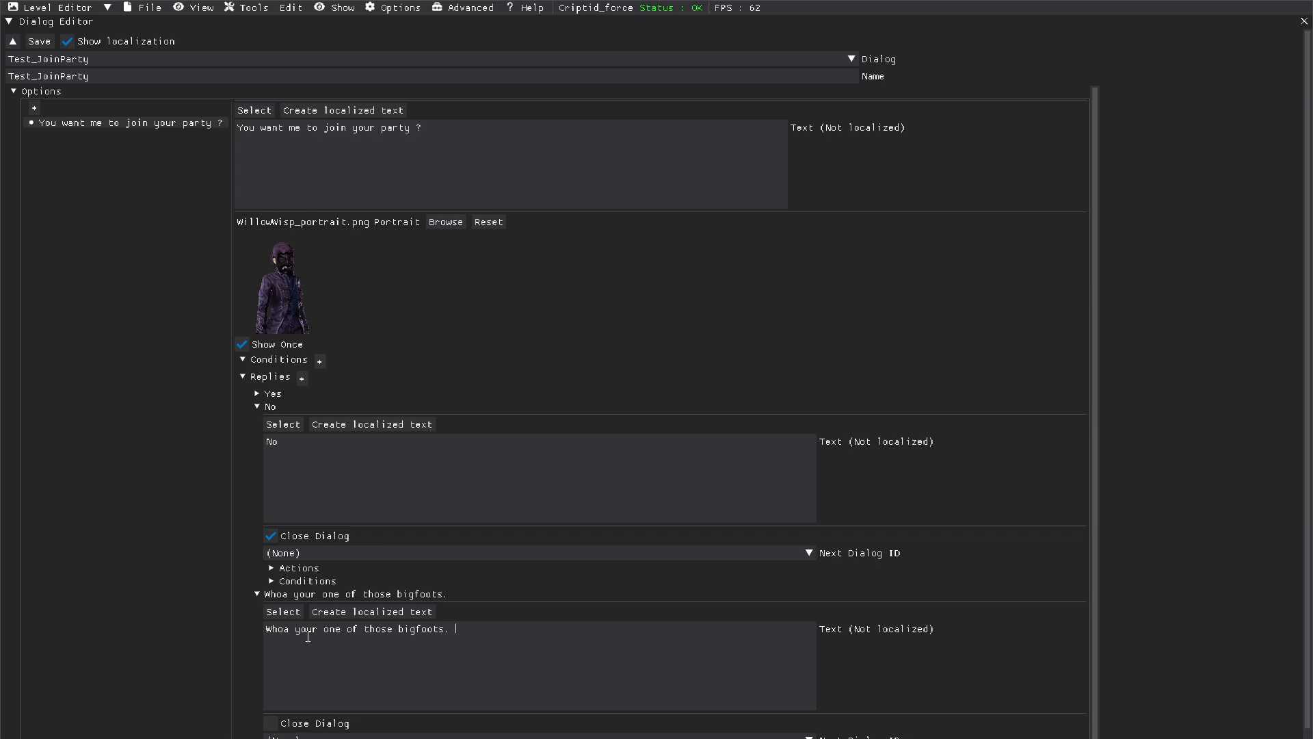
pyautogui.write('. go away !!!')
pyautogui.click(270, 725)
pyautogui.scroll(-1, 295, 661)
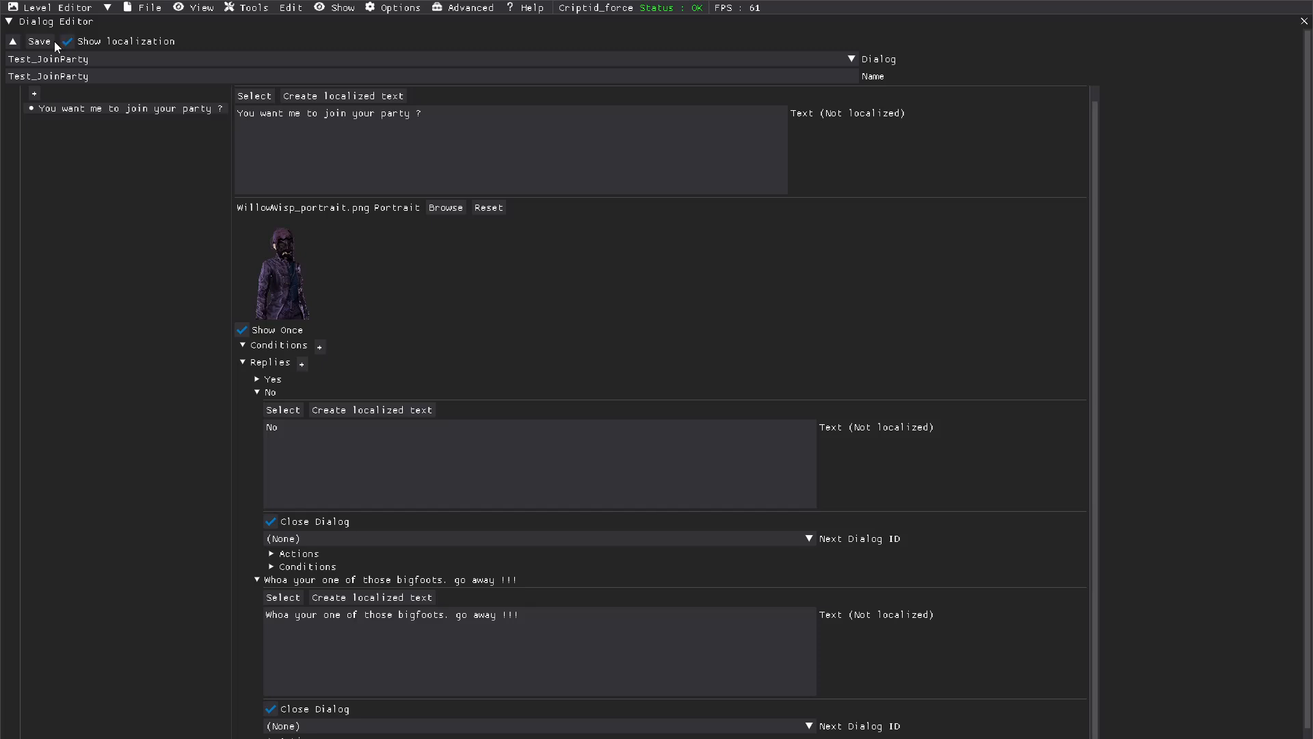
# Collapse the Dialog Editor and save the start_swamp level.
pyautogui.click(8, 23)
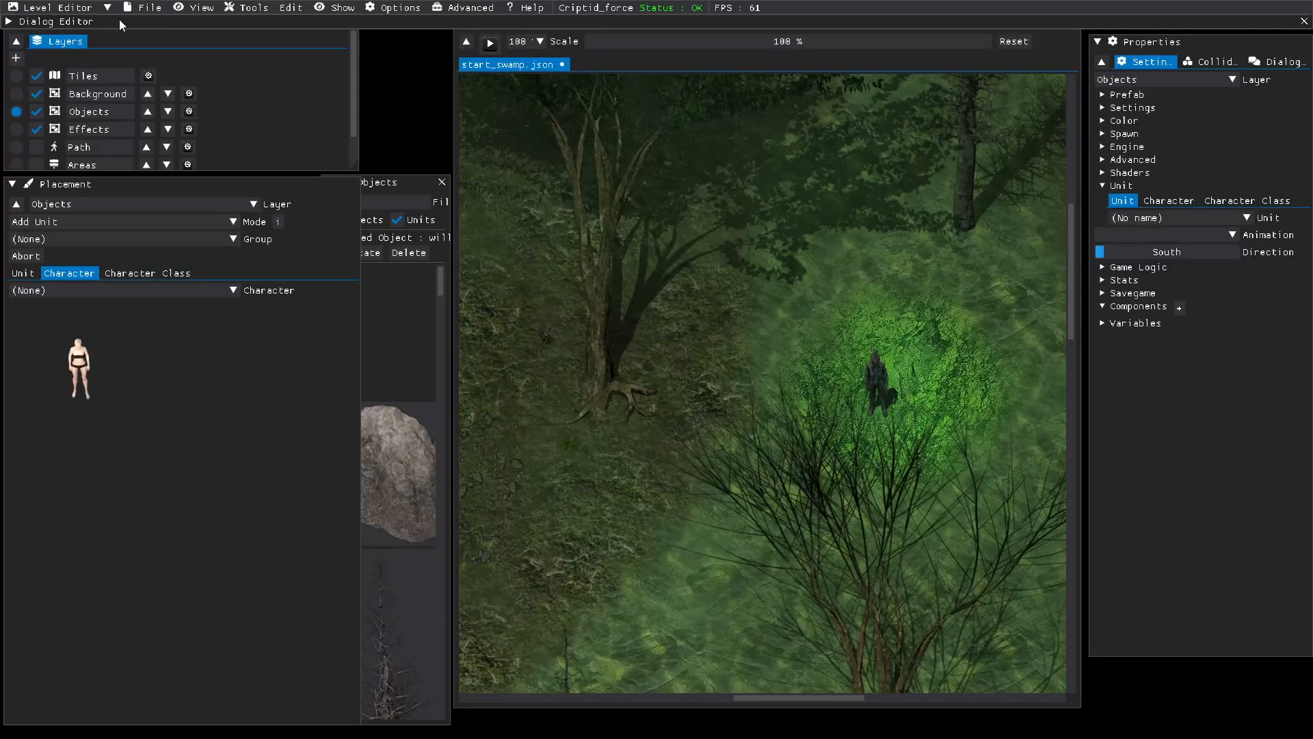
pyautogui.click(150, 8)
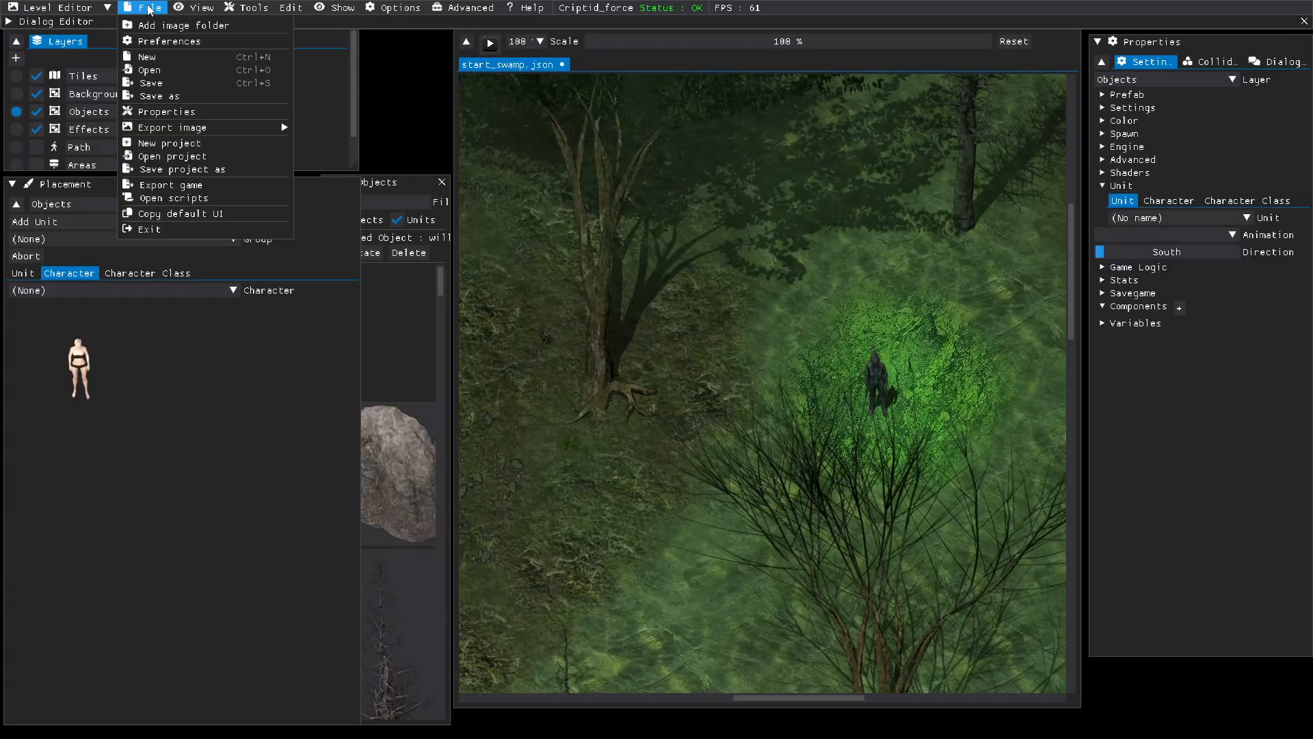
pyautogui.click(143, 84)
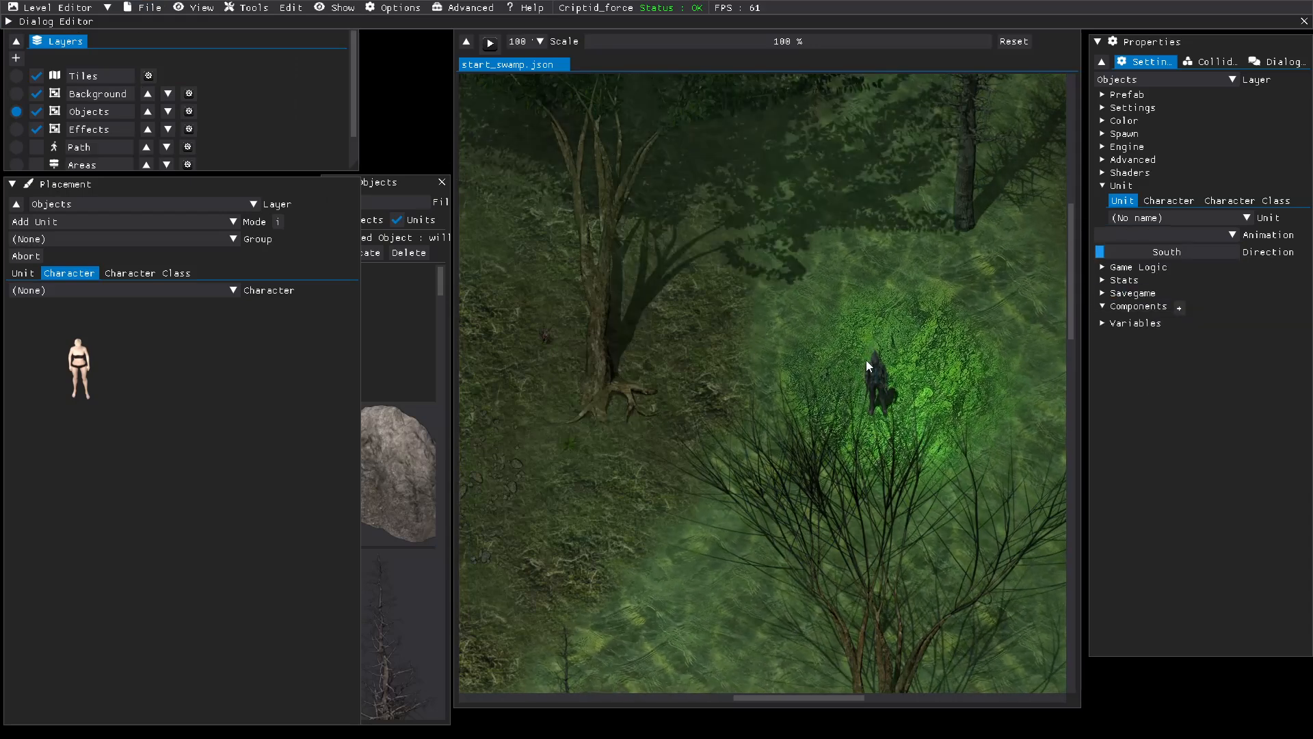
# Select the willow_wisp character in the glowing green swamp area and set its animation to Talking 2.
pyautogui.click(876, 375)
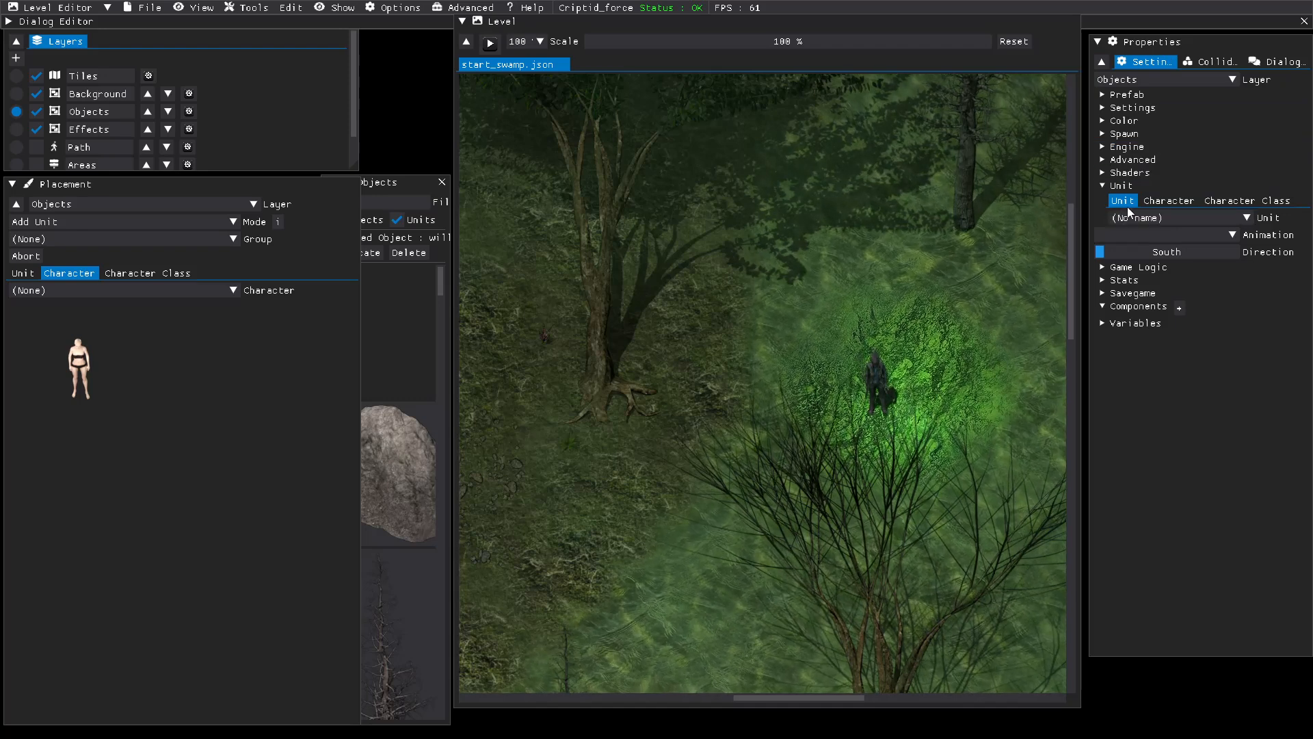
pyautogui.click(1168, 201)
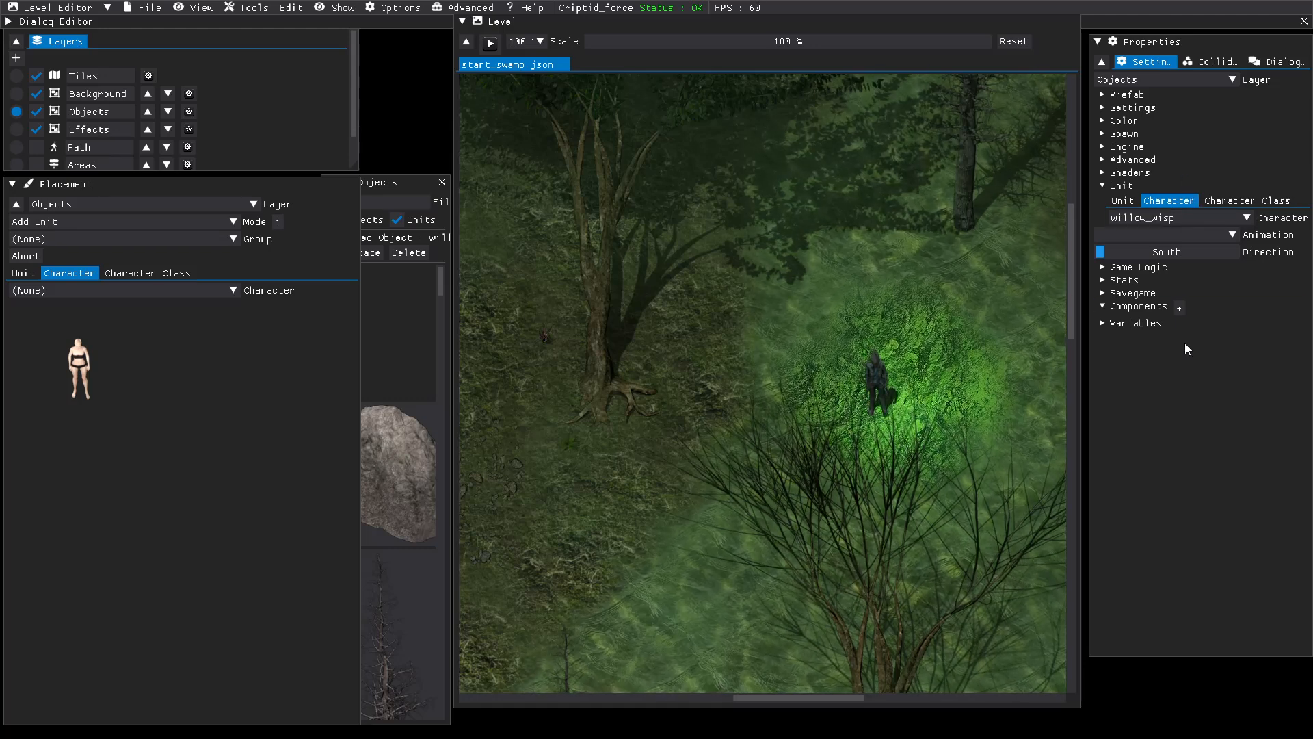
pyautogui.click(1222, 237)
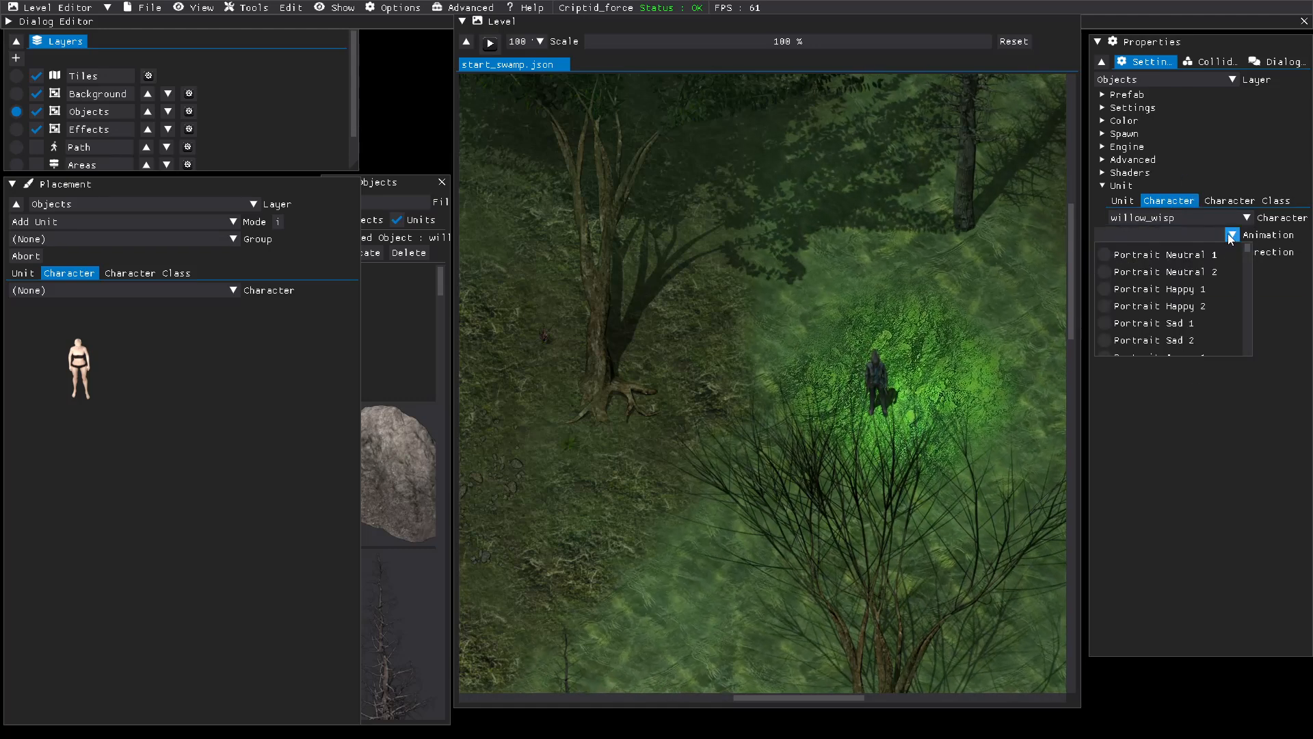
pyautogui.scroll(-3, 1151, 303)
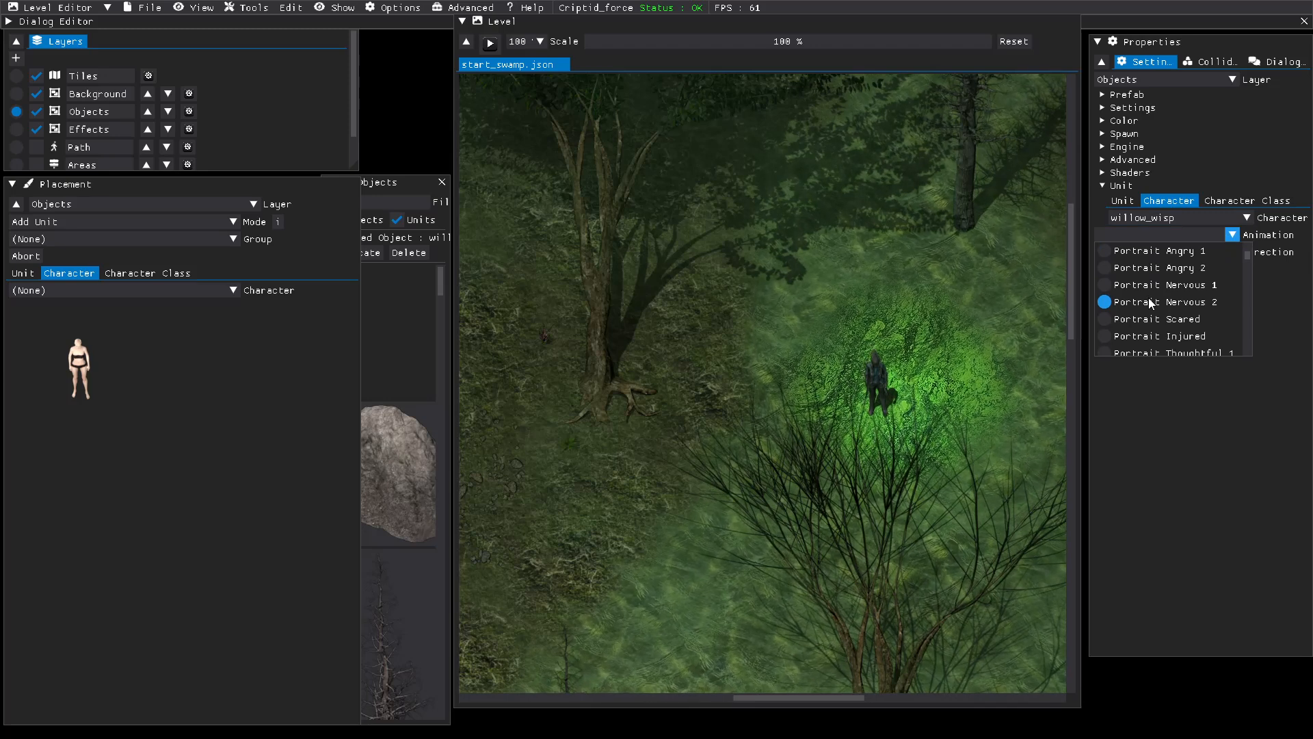
pyautogui.scroll(-6, 1152, 303)
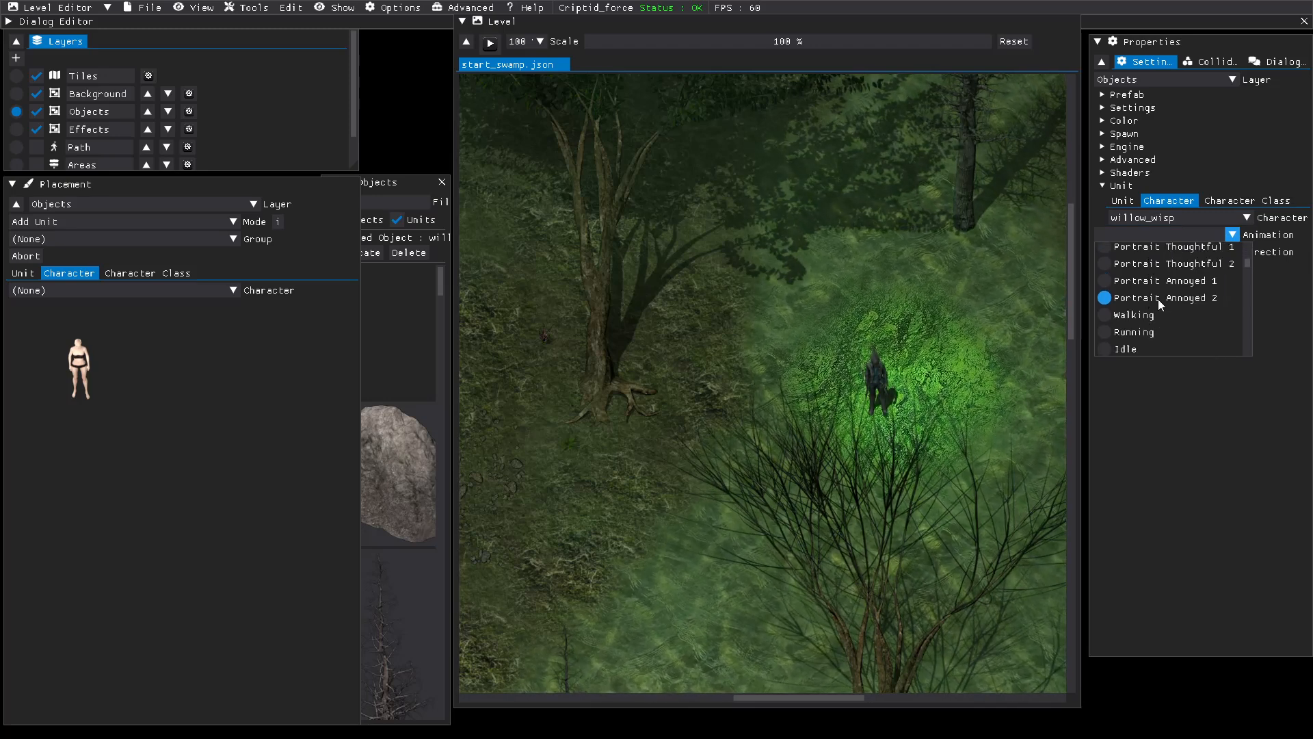
pyautogui.scroll(-3, 1163, 303)
pyautogui.scroll(-3, 1163, 301)
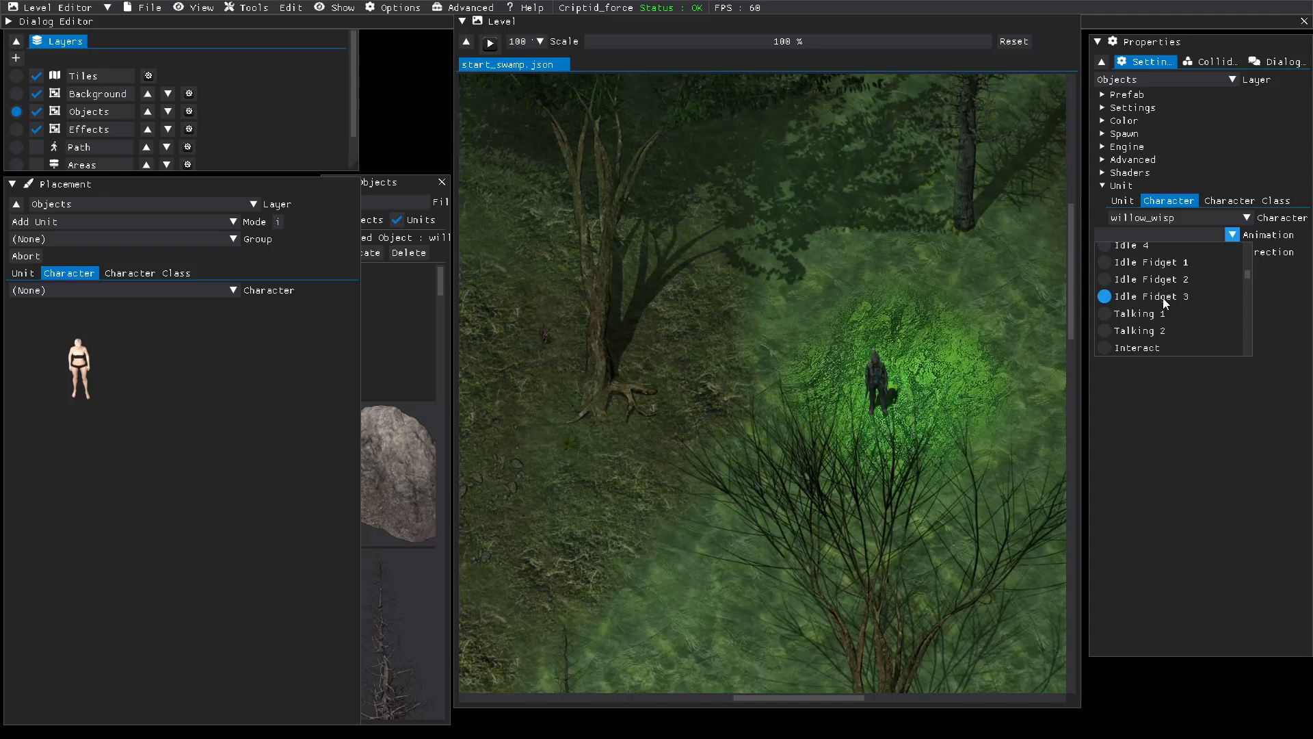
pyautogui.click(1108, 331)
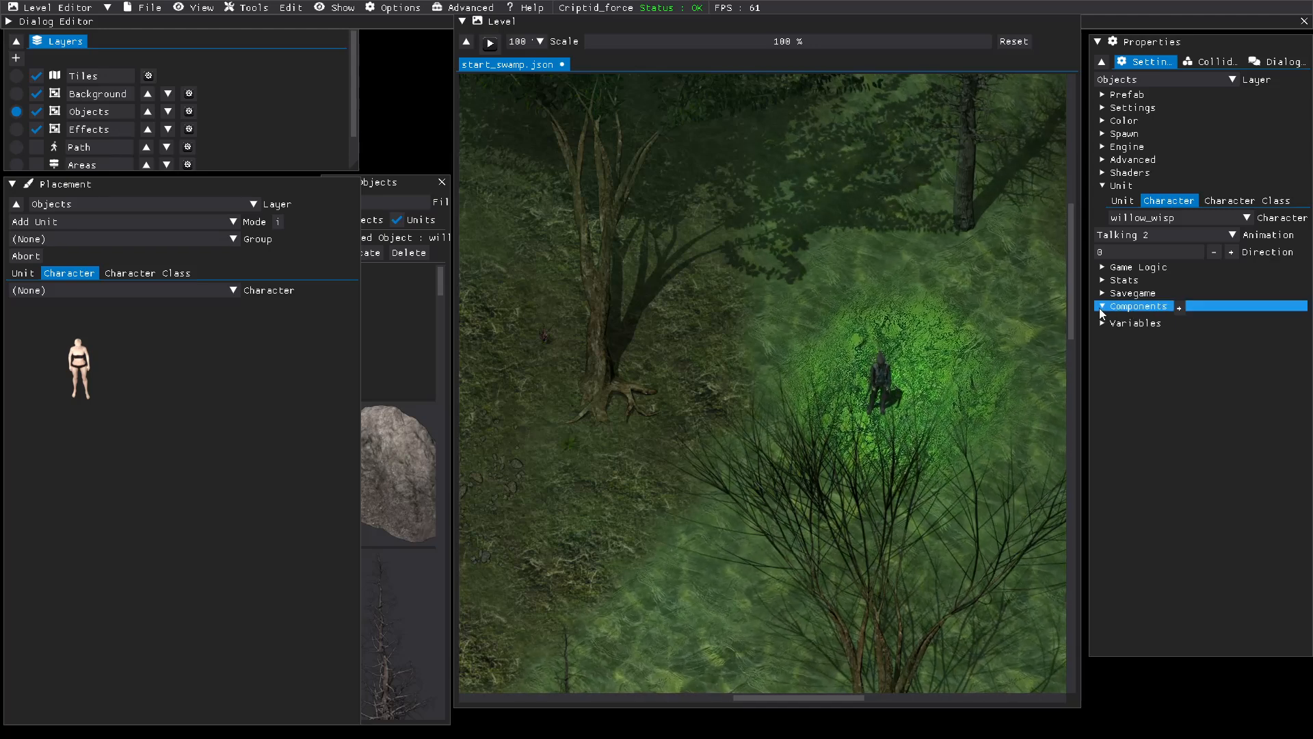
# Add a Dialog component with the Test_JoinParty dialog to the willow_wisp character and save the level.
pyautogui.click(1180, 309)
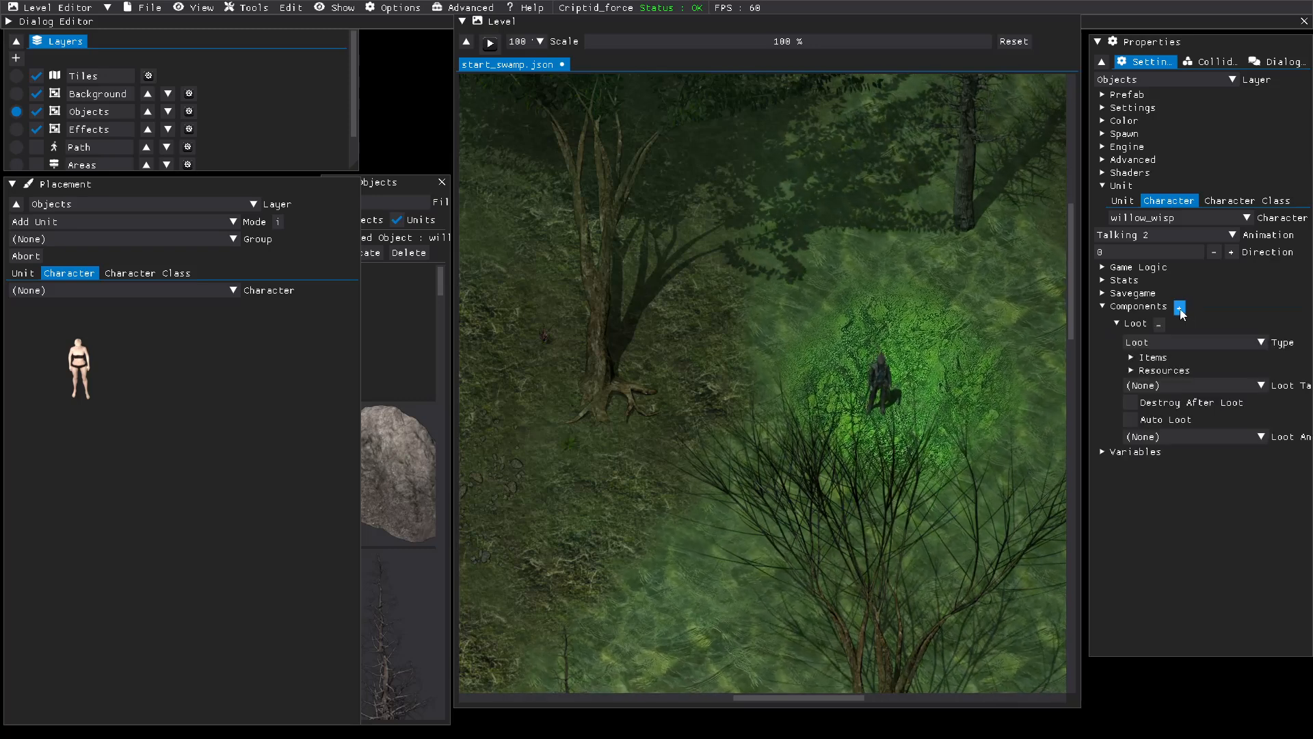
pyautogui.click(1201, 340)
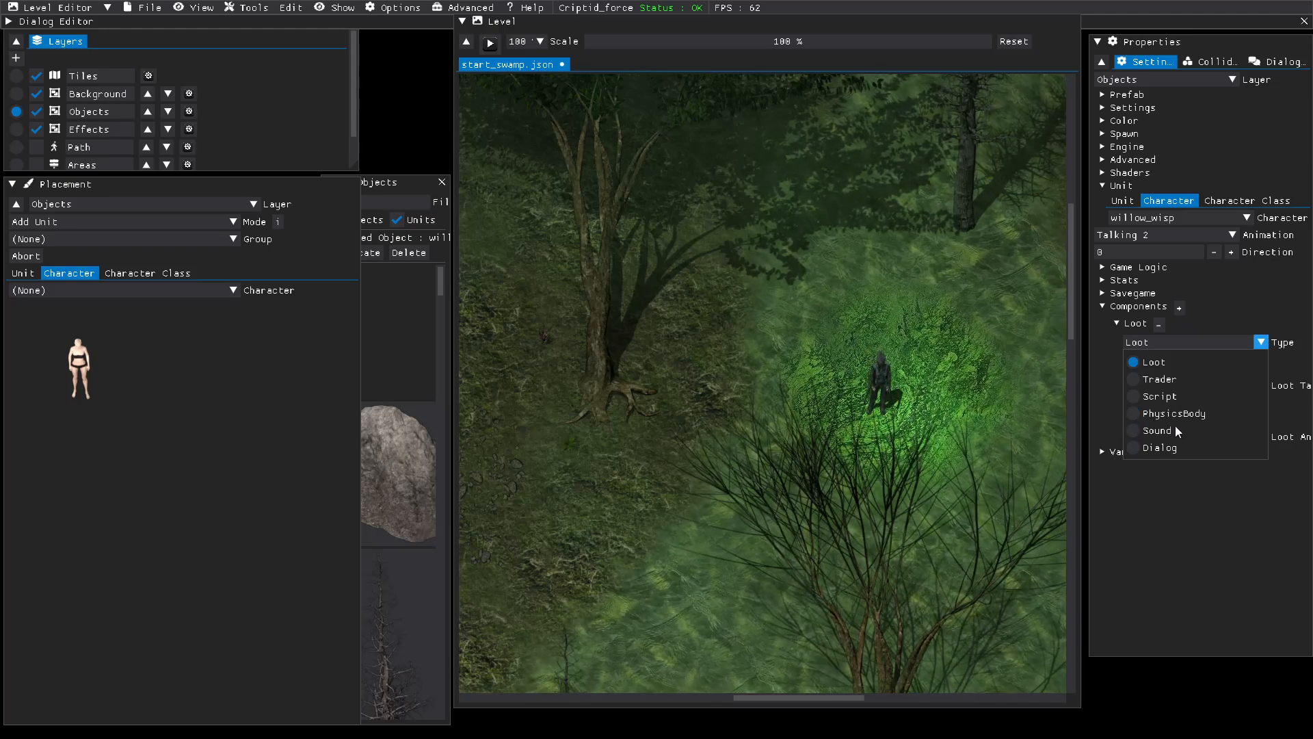
pyautogui.click(1134, 448)
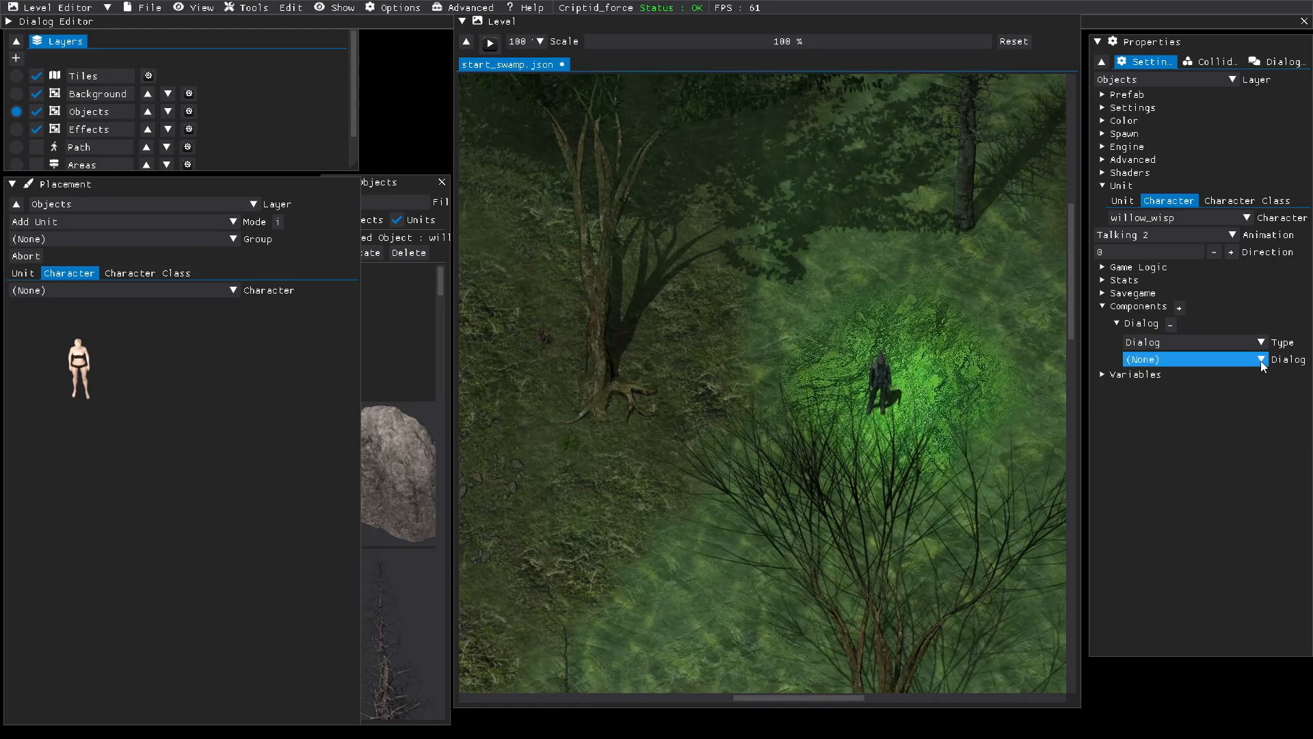
pyautogui.click(1261, 360)
pyautogui.click(1136, 430)
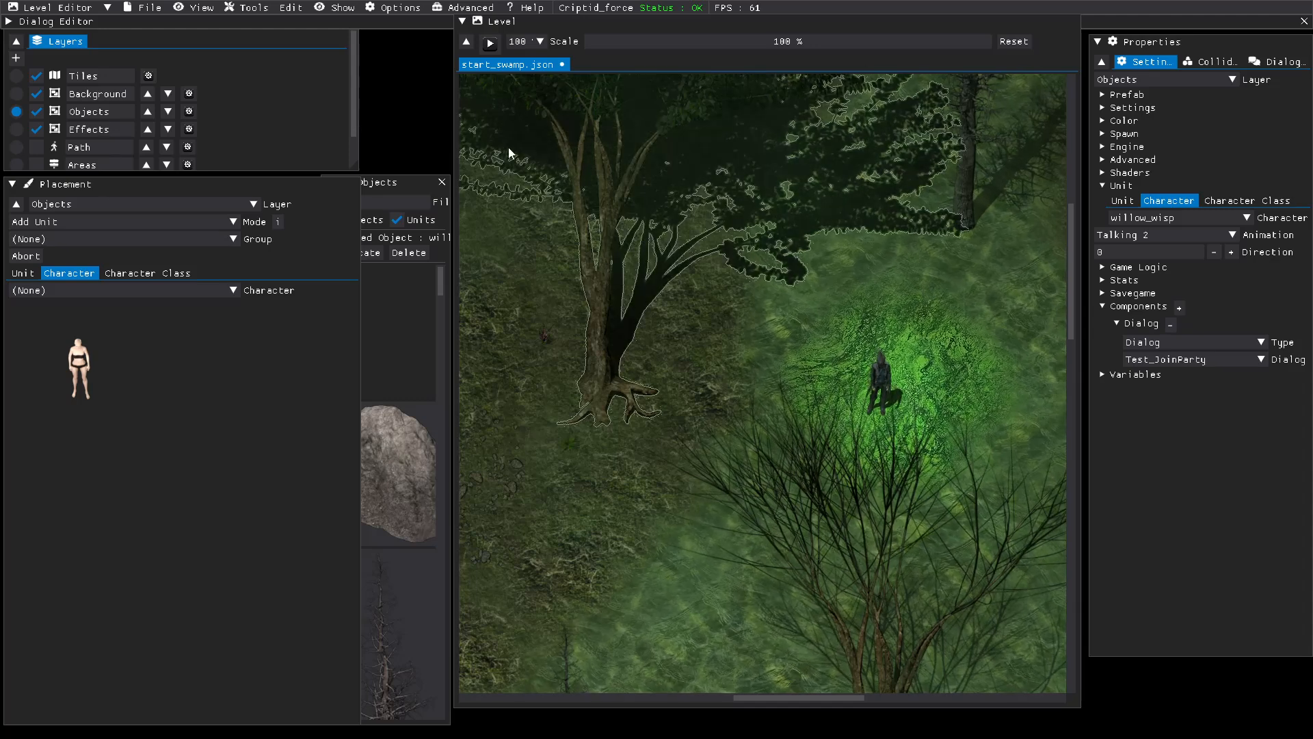
pyautogui.click(144, 7)
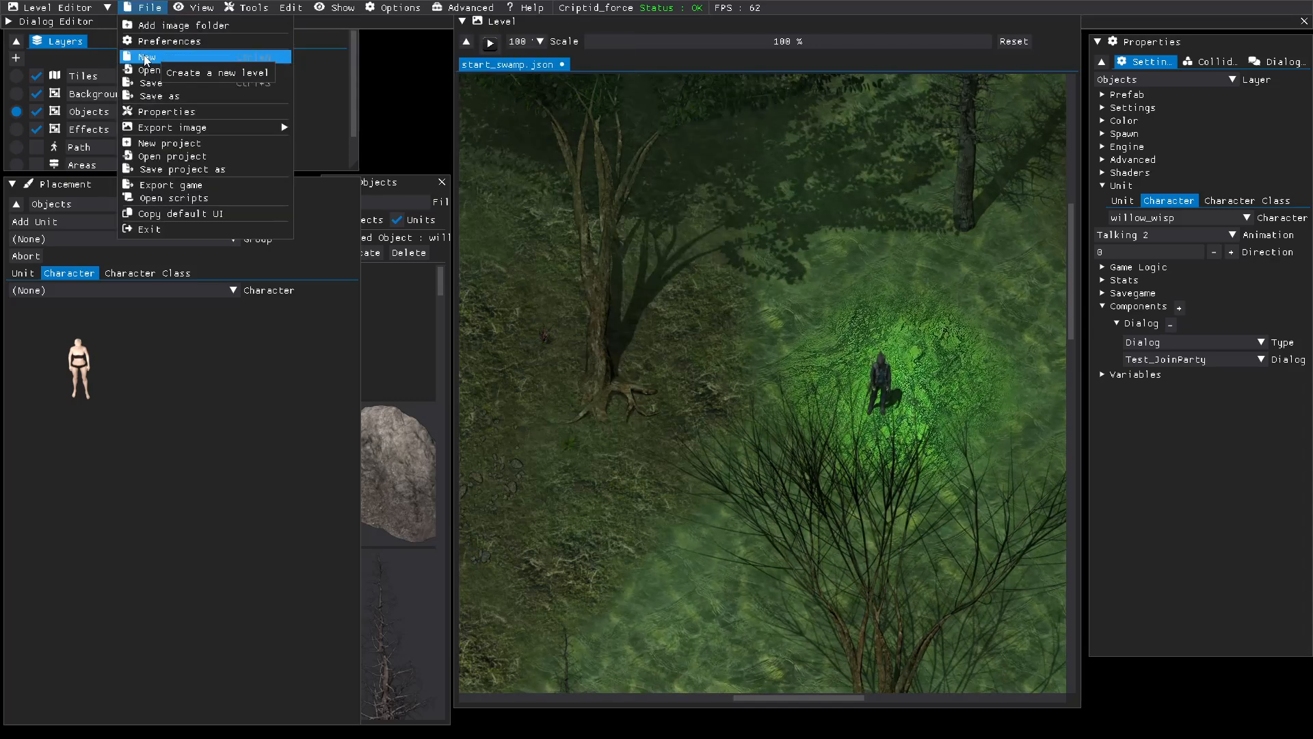
pyautogui.click(146, 84)
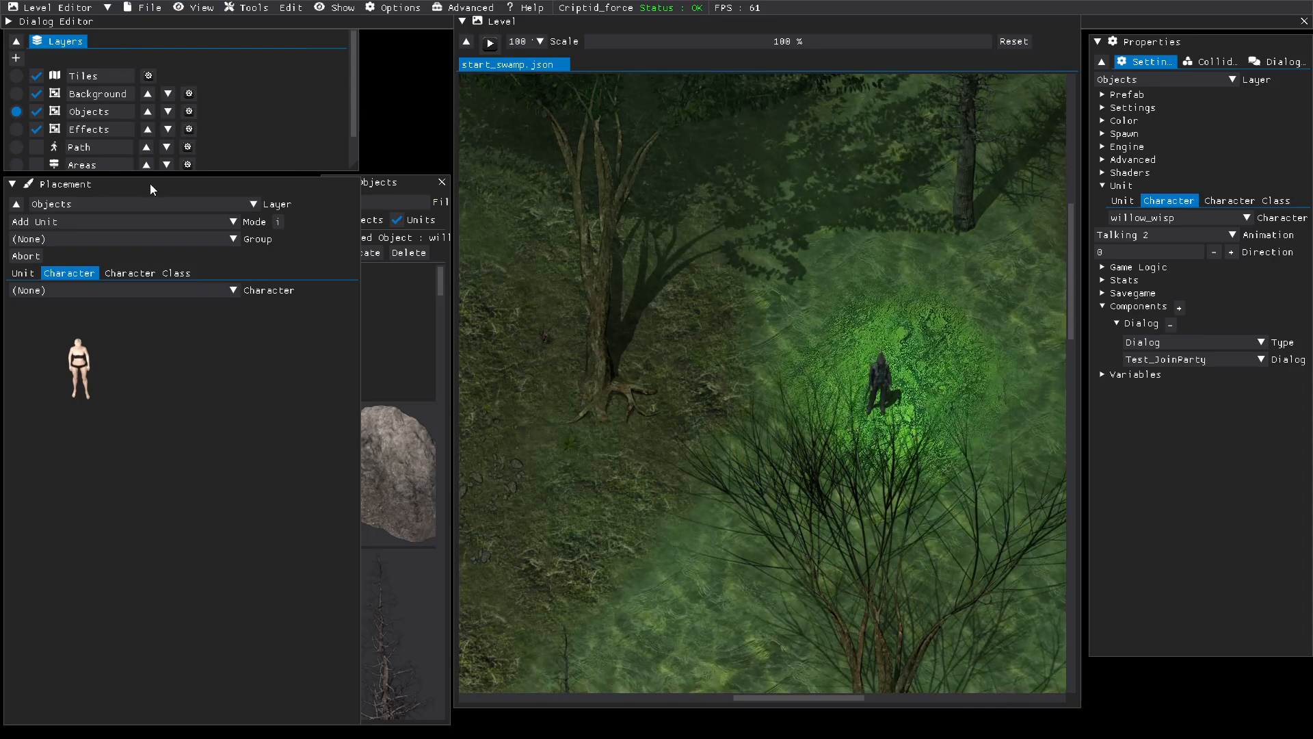
# Run a short playtest of the start_swamp level and return to the editor.
pyautogui.scroll(-1, 92, 138)
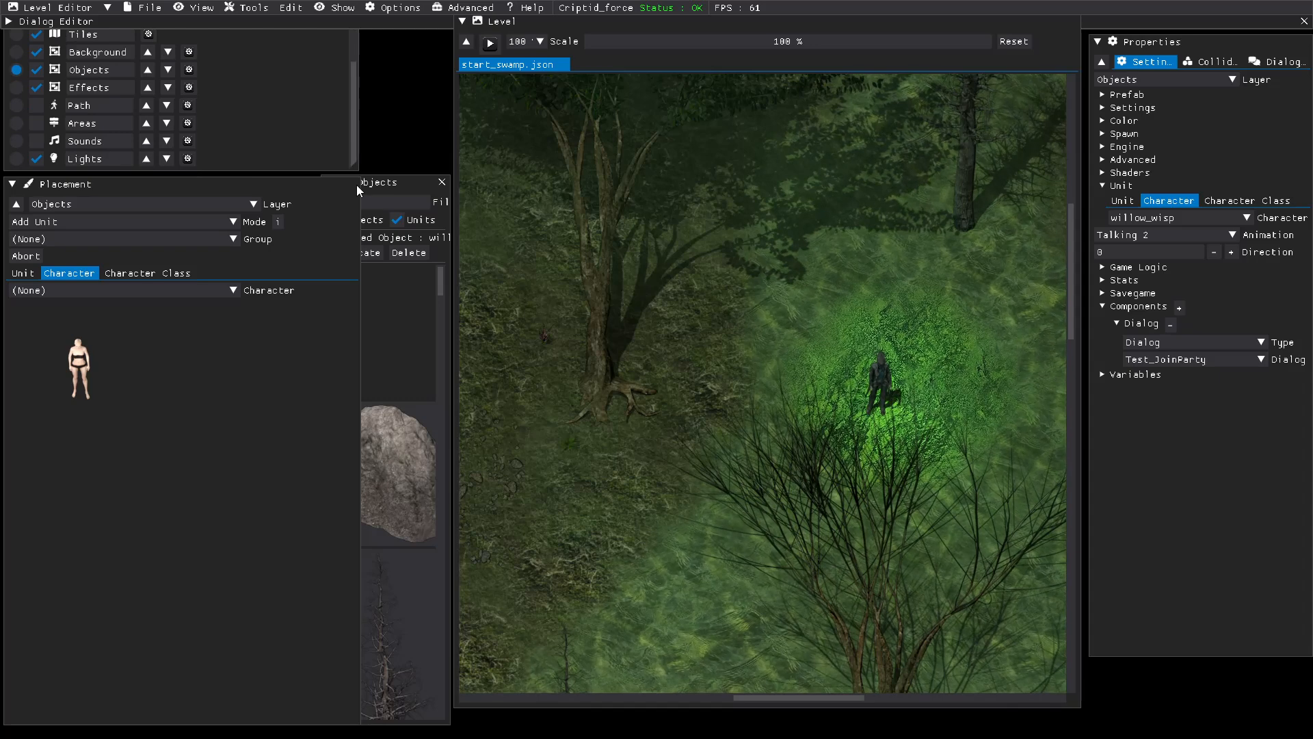
pyautogui.click(489, 43)
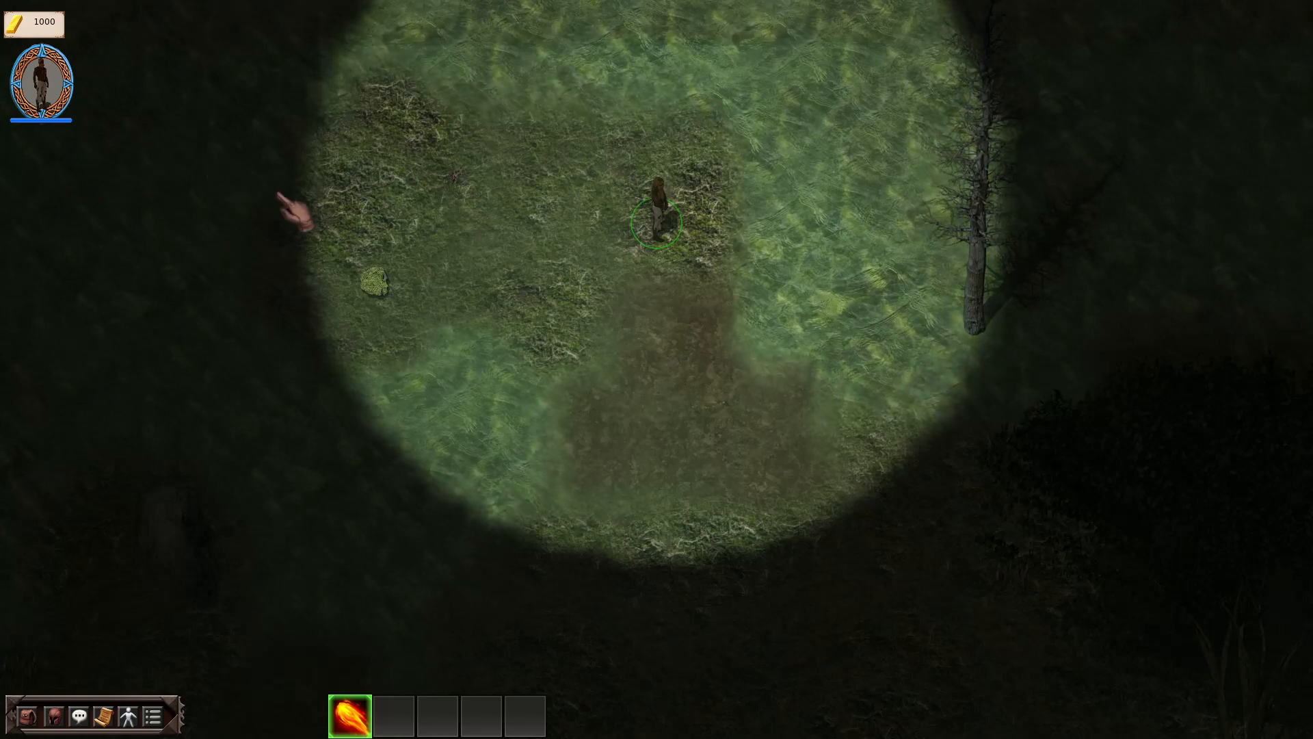
pyautogui.press('Escape')
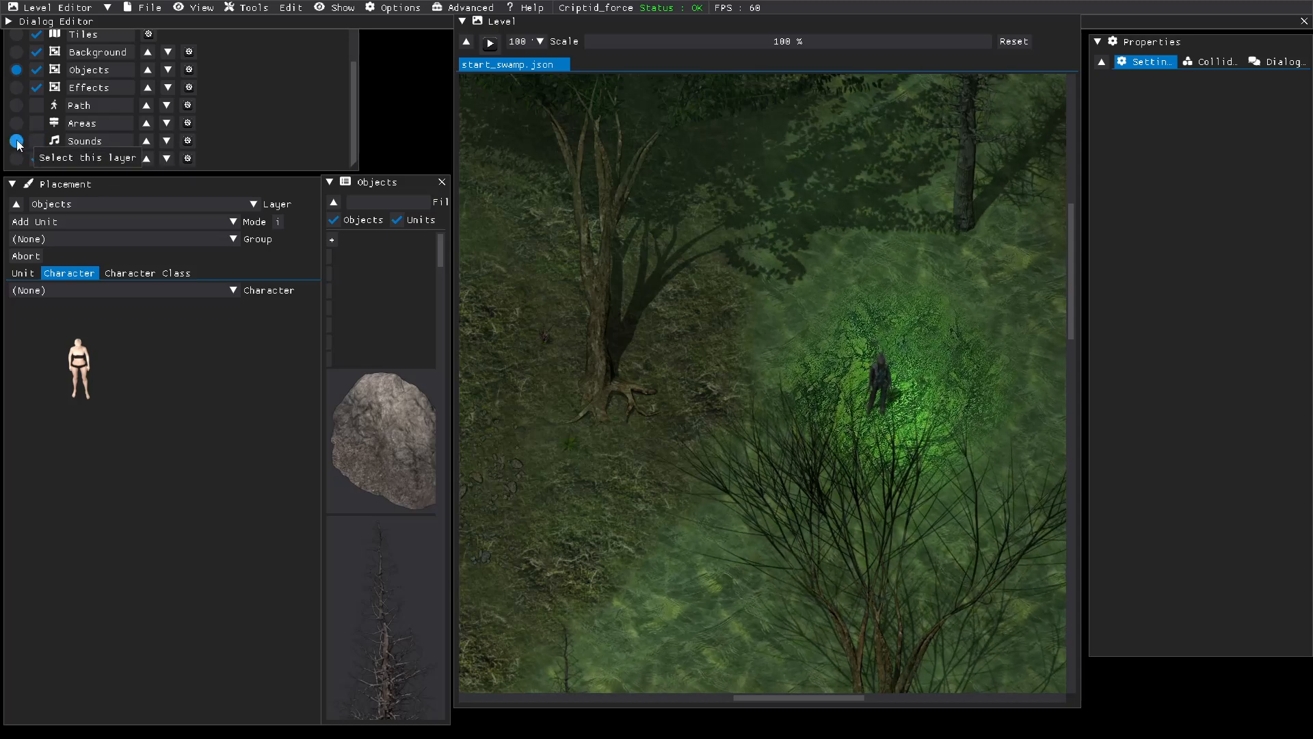
# Delete the Wilderness_-_Treacherous_Pathways.ogg sound from the Sounds layer and save the level.
pyautogui.click(16, 141)
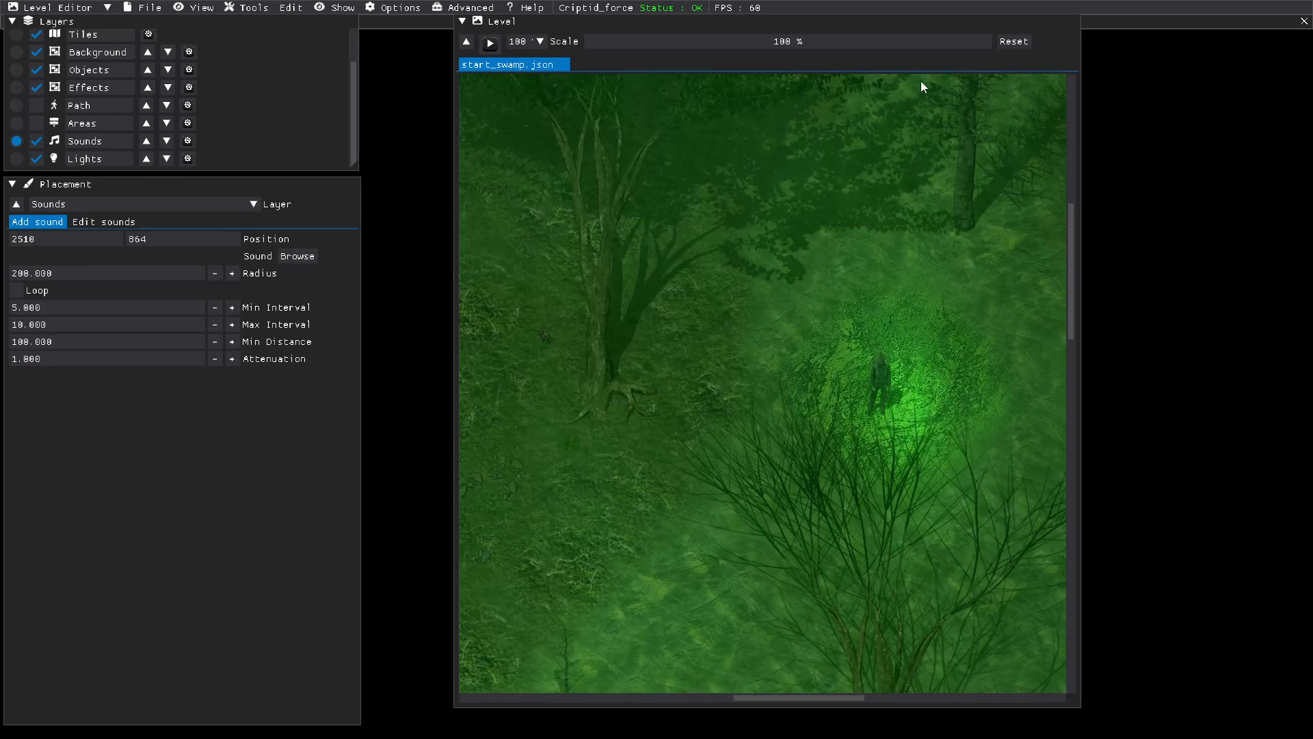
pyautogui.moveTo(944, 41); pyautogui.dragTo(883, 45)
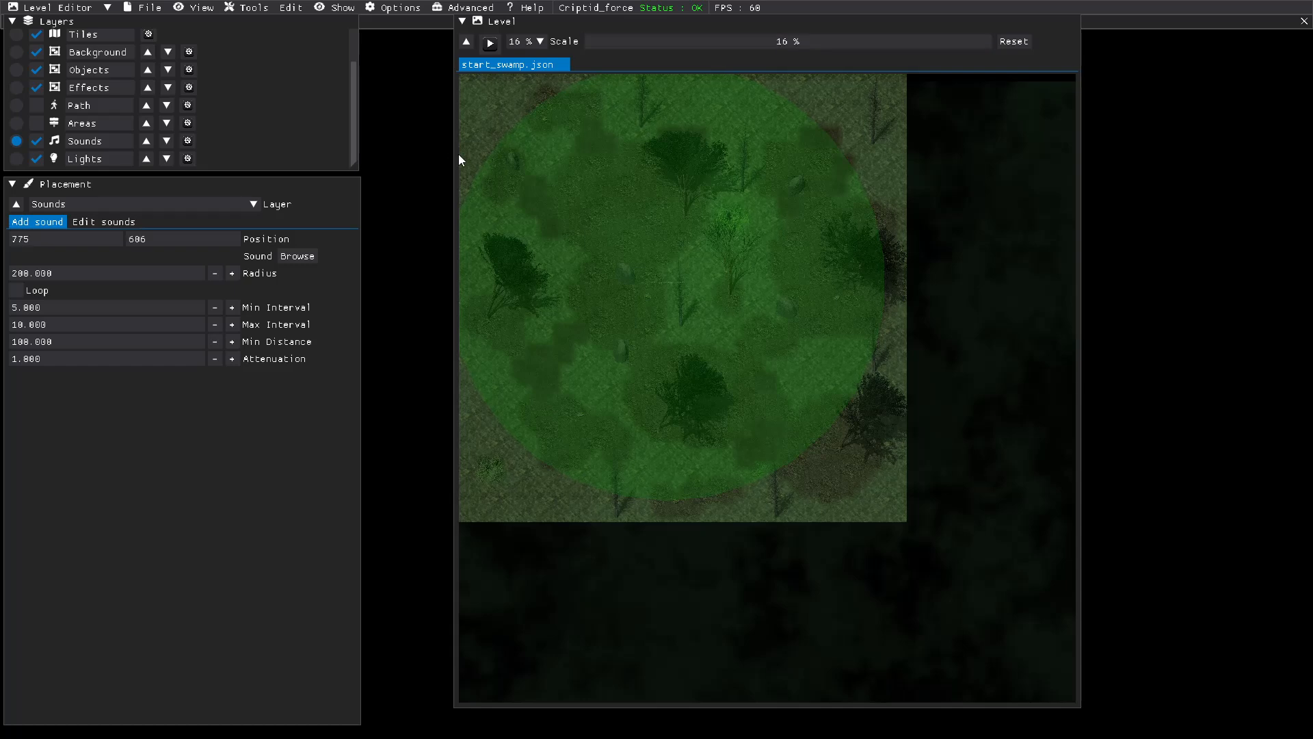
pyautogui.click(123, 223)
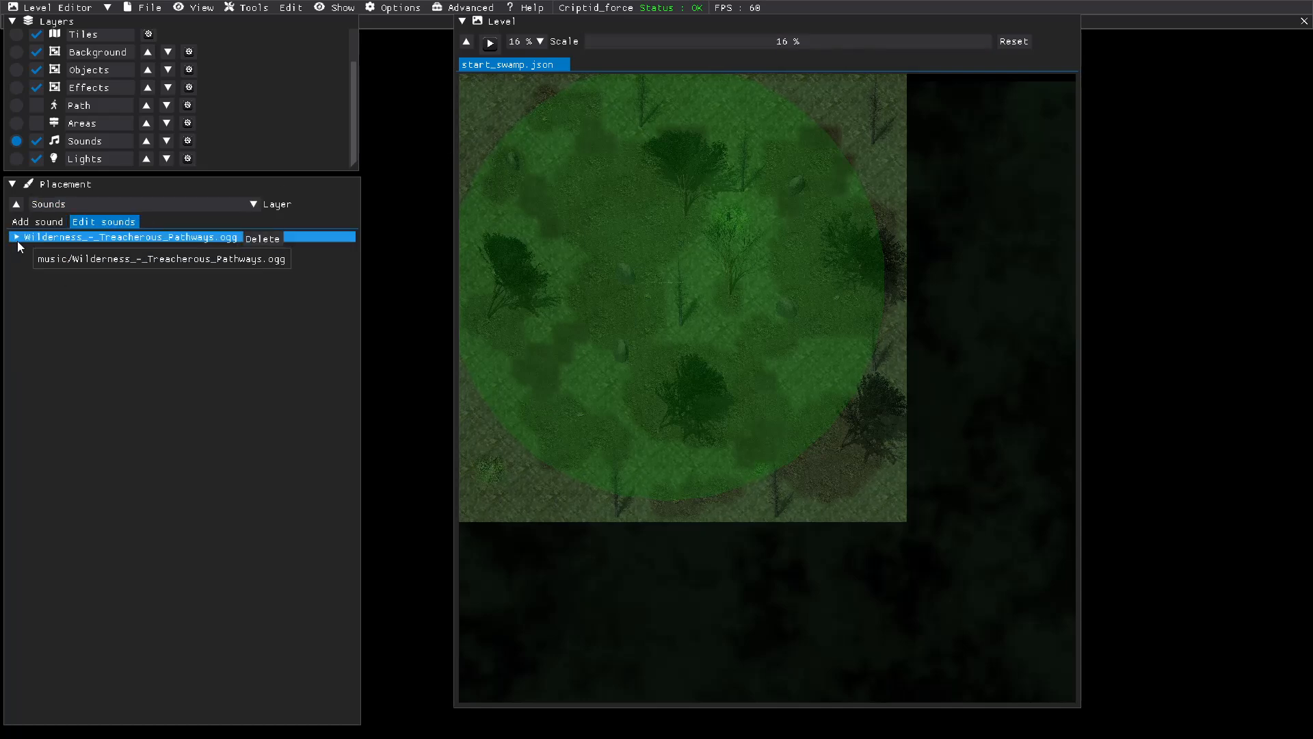
pyautogui.click(260, 239)
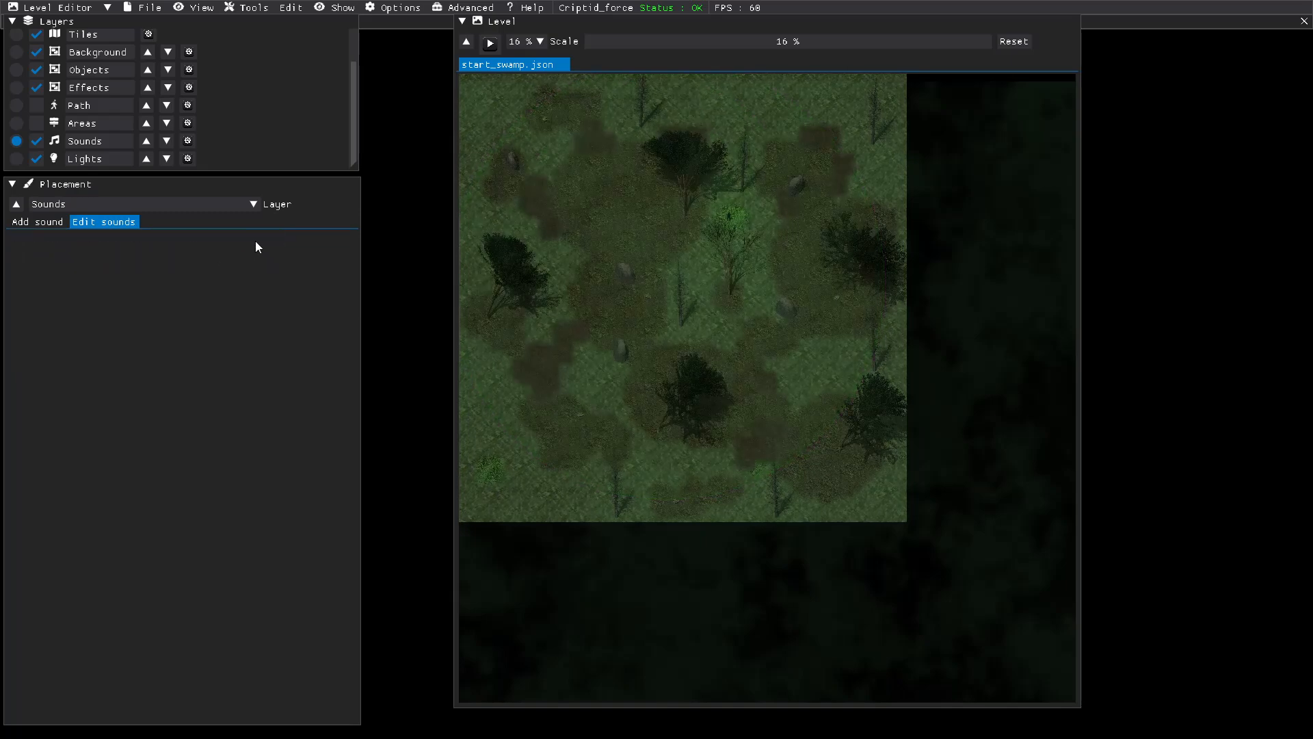
pyautogui.click(161, 12)
pyautogui.click(161, 90)
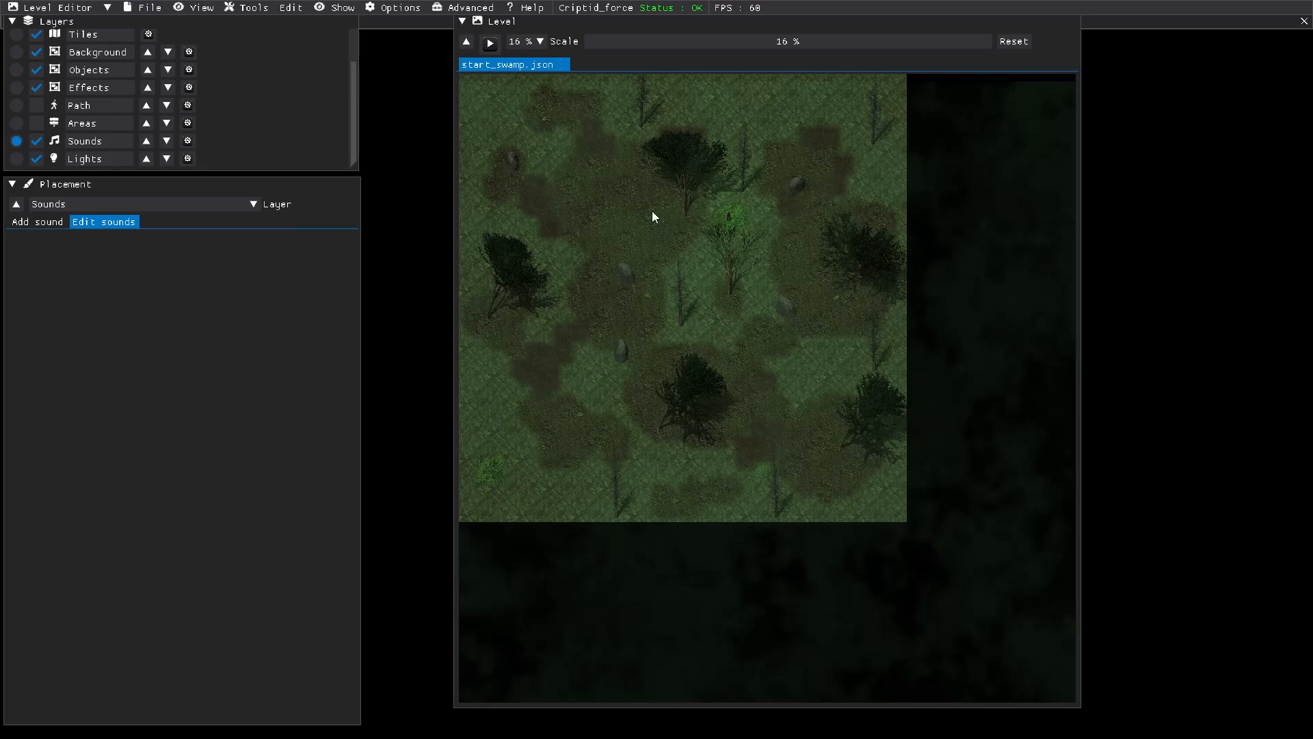
pyautogui.moveTo(627, 45); pyautogui.dragTo(677, 48)
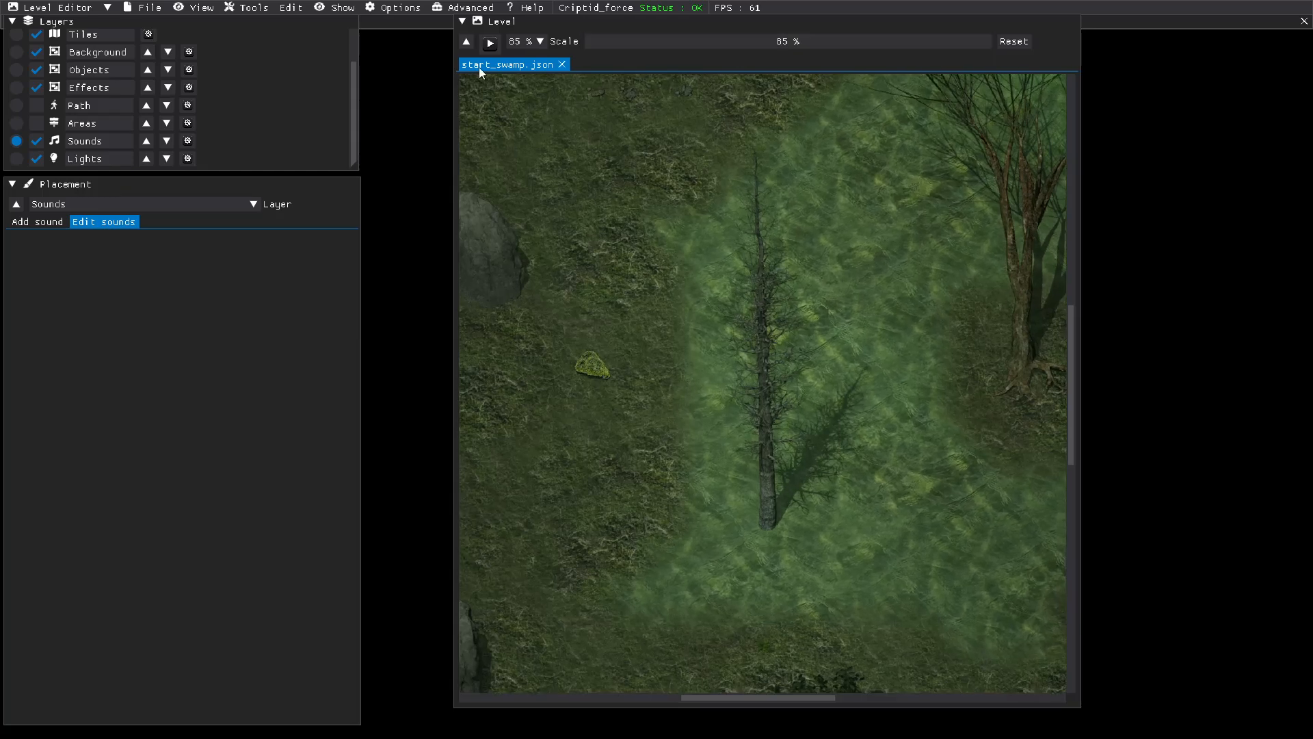
pyautogui.click(148, 10)
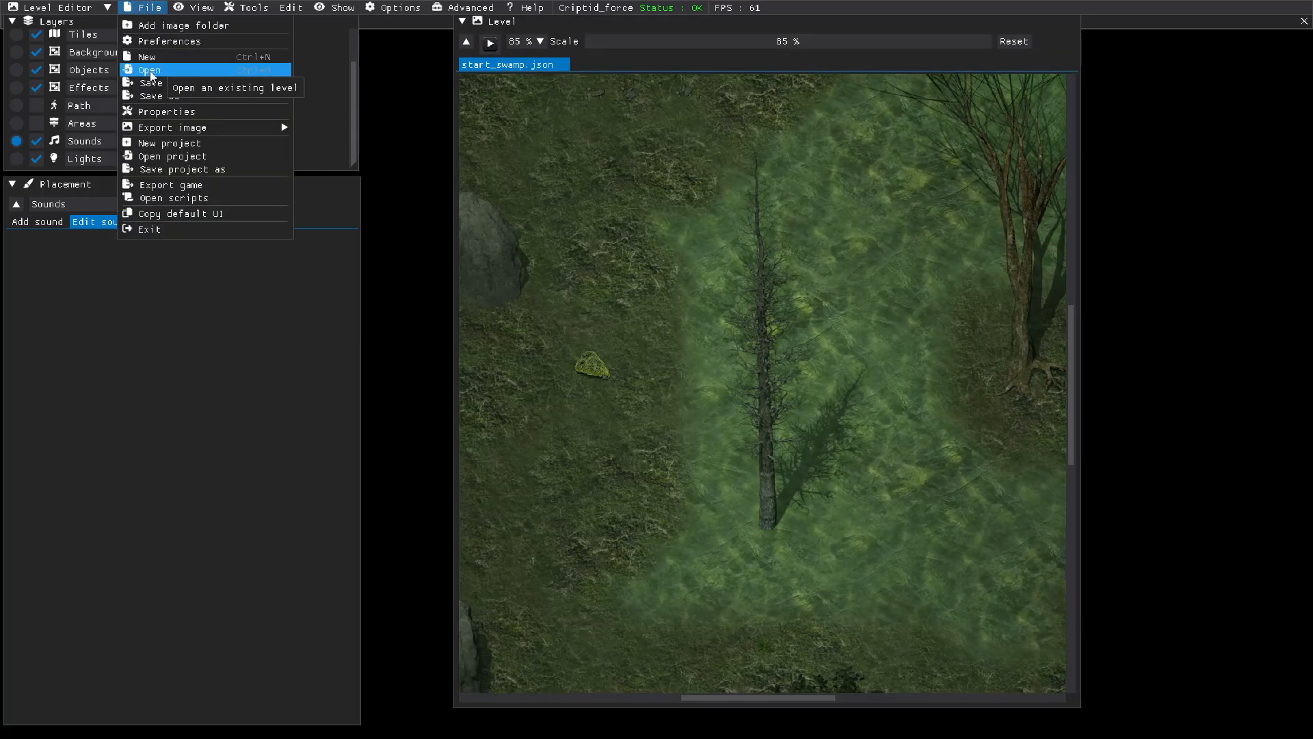
pyautogui.click(145, 90)
# Playtest the level, walking the hero to the glowing green swamp area and starting a conversation with the willow_wisp.
pyautogui.click(490, 44)
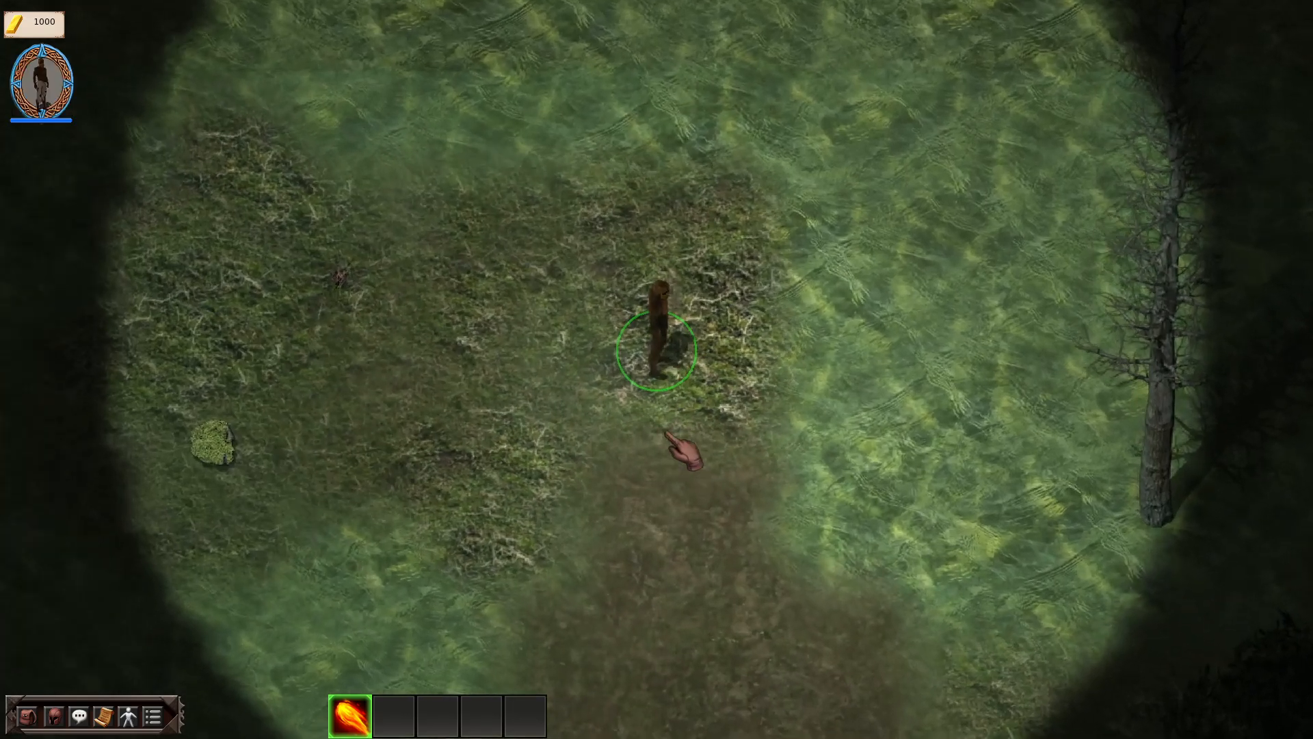
pyautogui.click(649, 490)
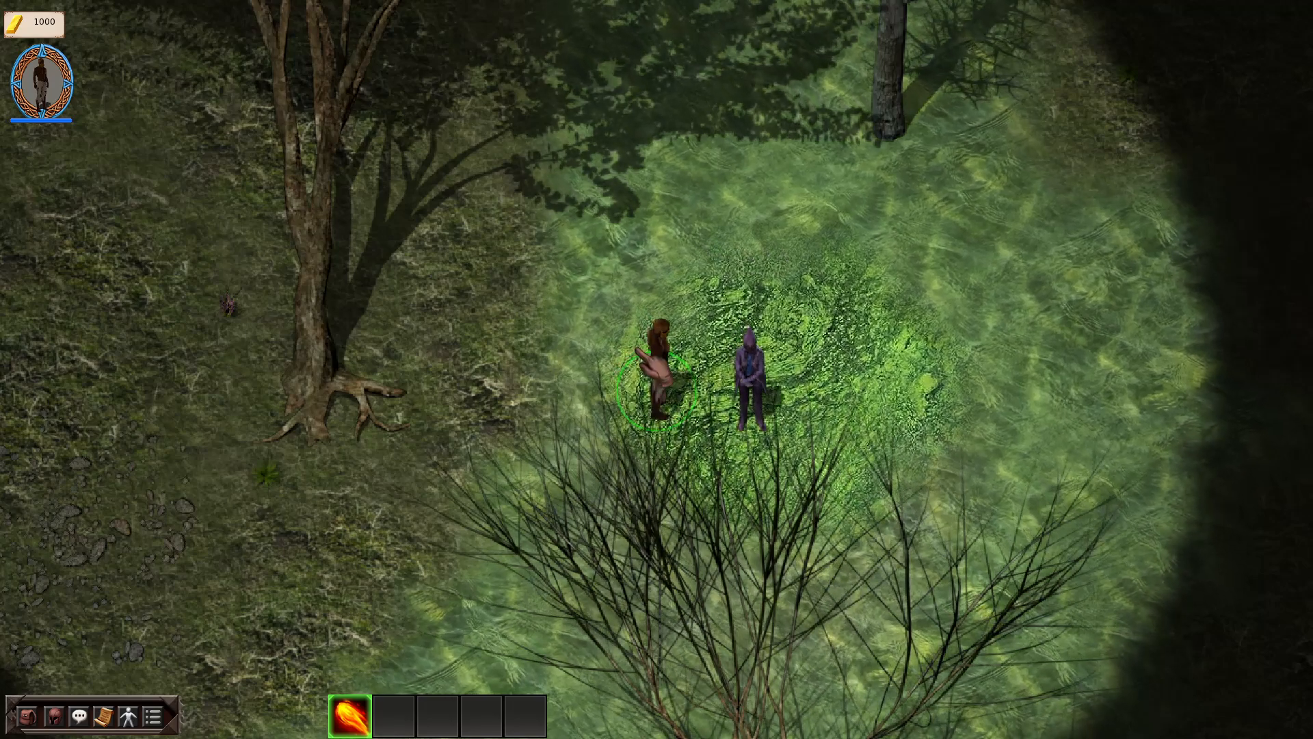
pyautogui.click(751, 368)
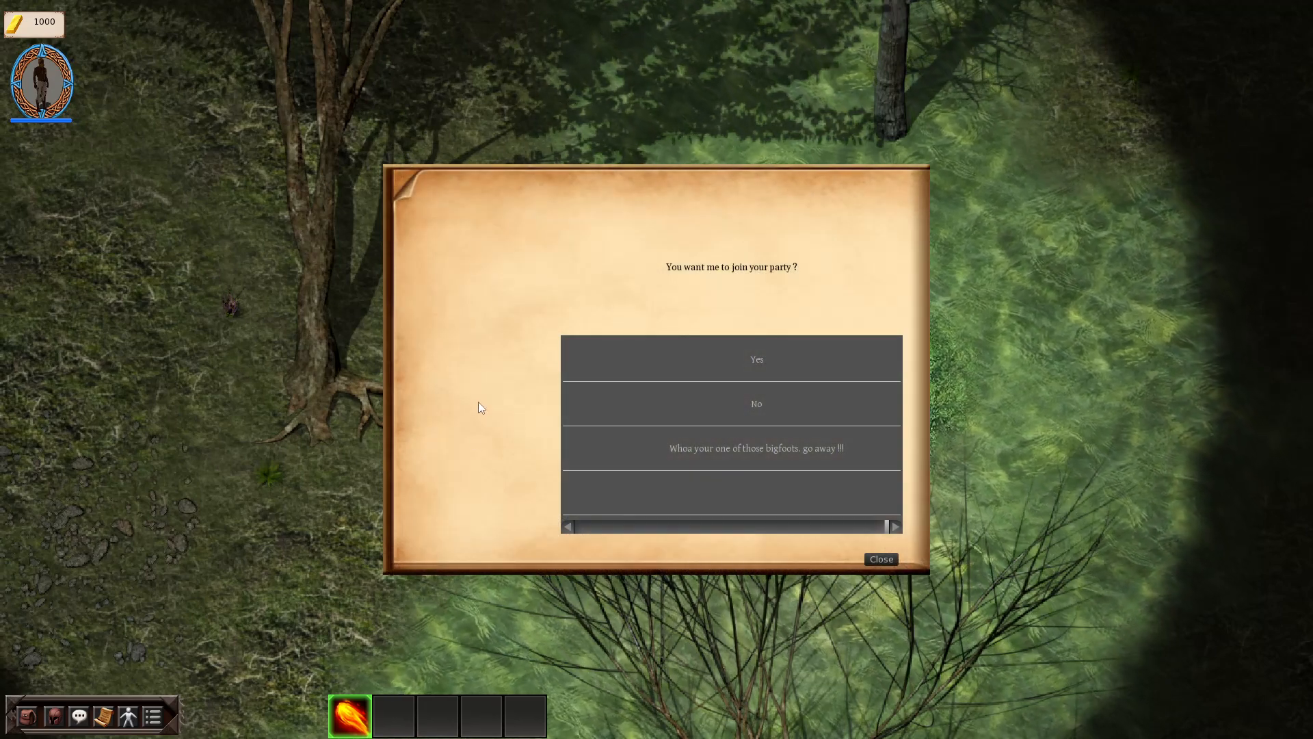
# Try the bigfoots, Yes and No replies in the willow_wisp's dialog, and end the playtest.
pyautogui.click(679, 456)
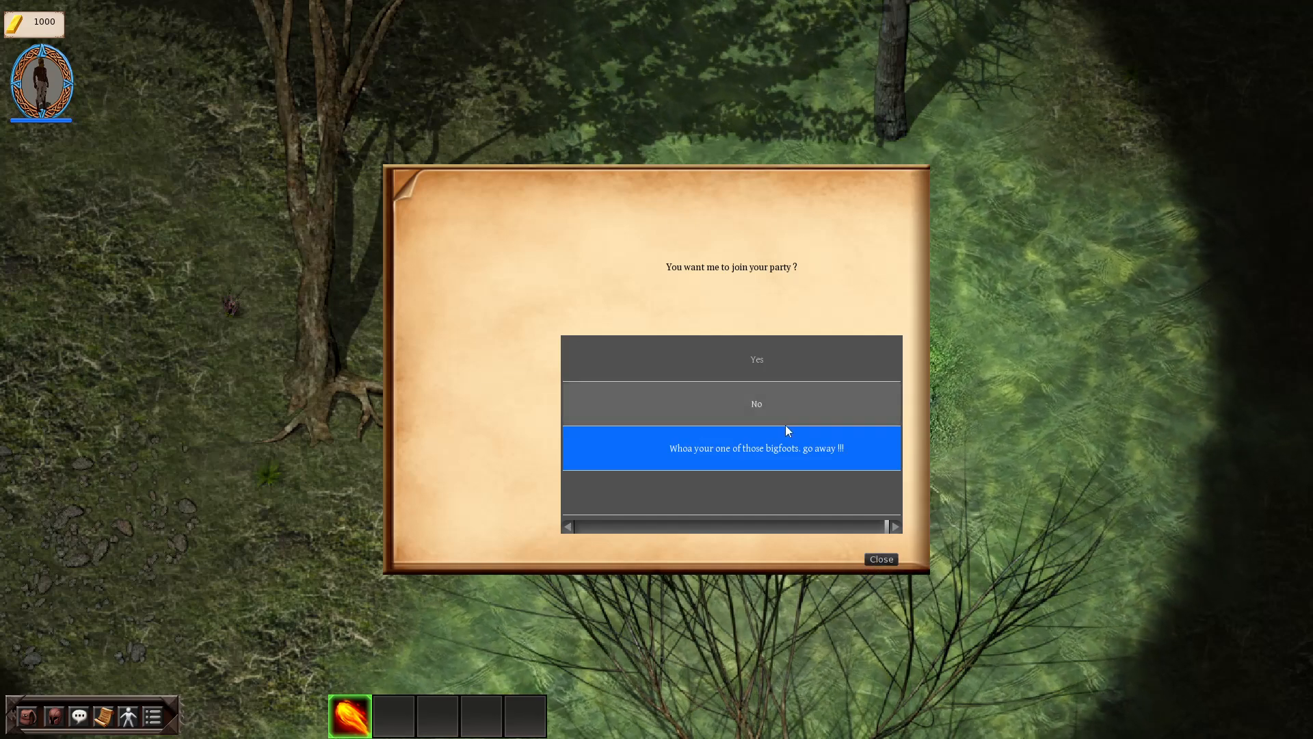
pyautogui.click(758, 359)
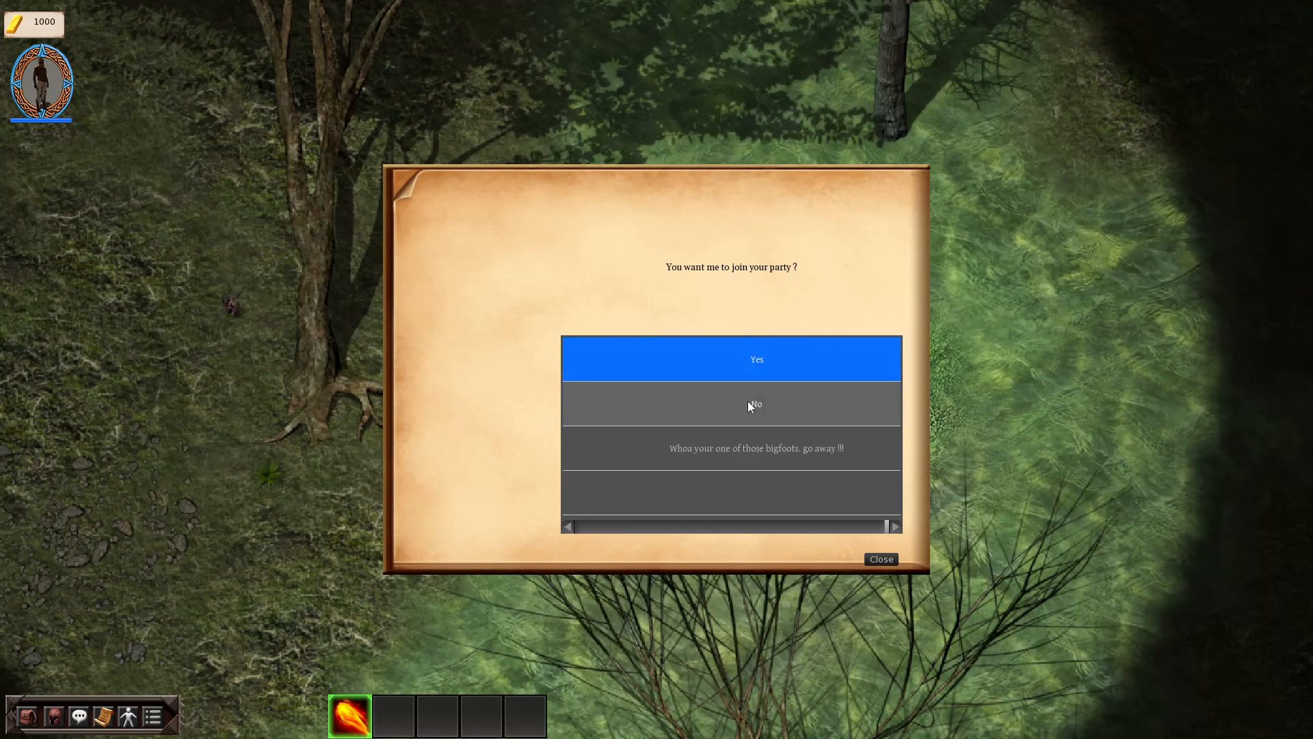
pyautogui.click(748, 401)
pyautogui.click(753, 367)
pyautogui.click(736, 403)
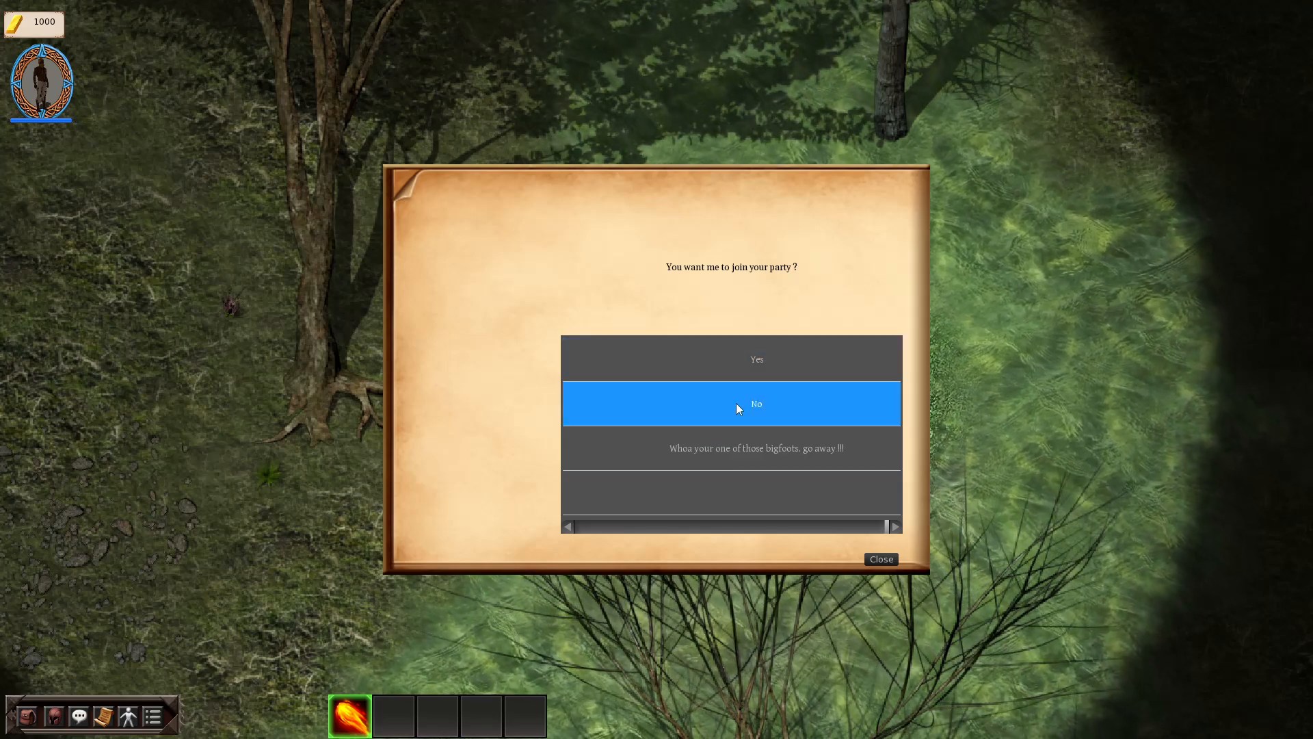
pyautogui.press('Escape')
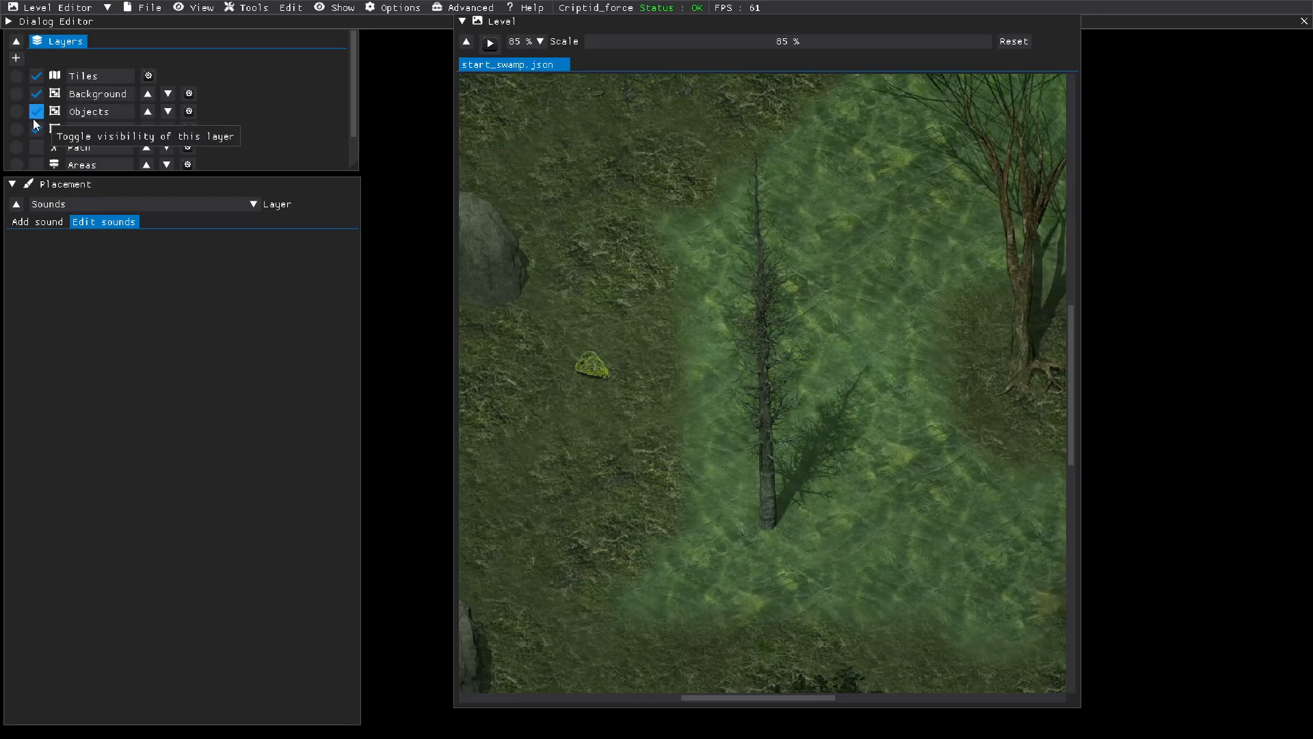
# Make the Objects layer active and select the willow_wisp character in the glowing green swamp area.
pyautogui.click(16, 112)
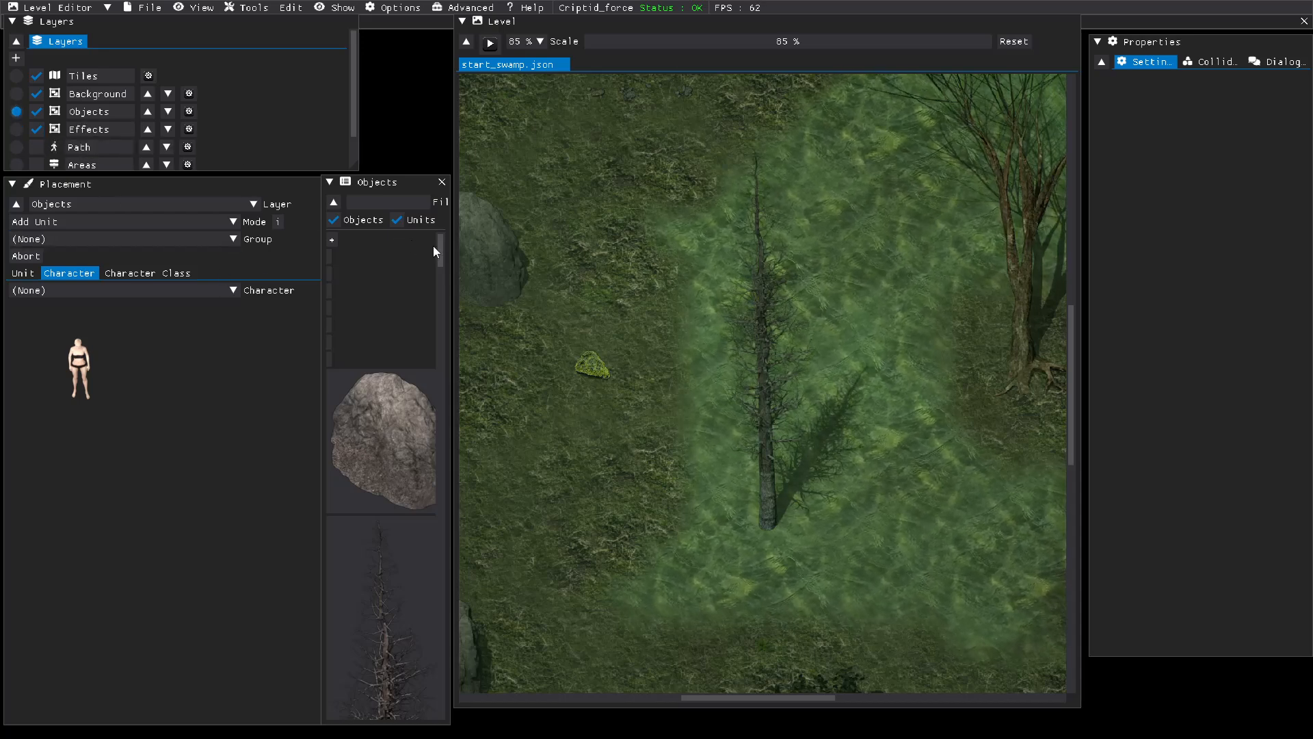
pyautogui.scroll(-3, 839, 412)
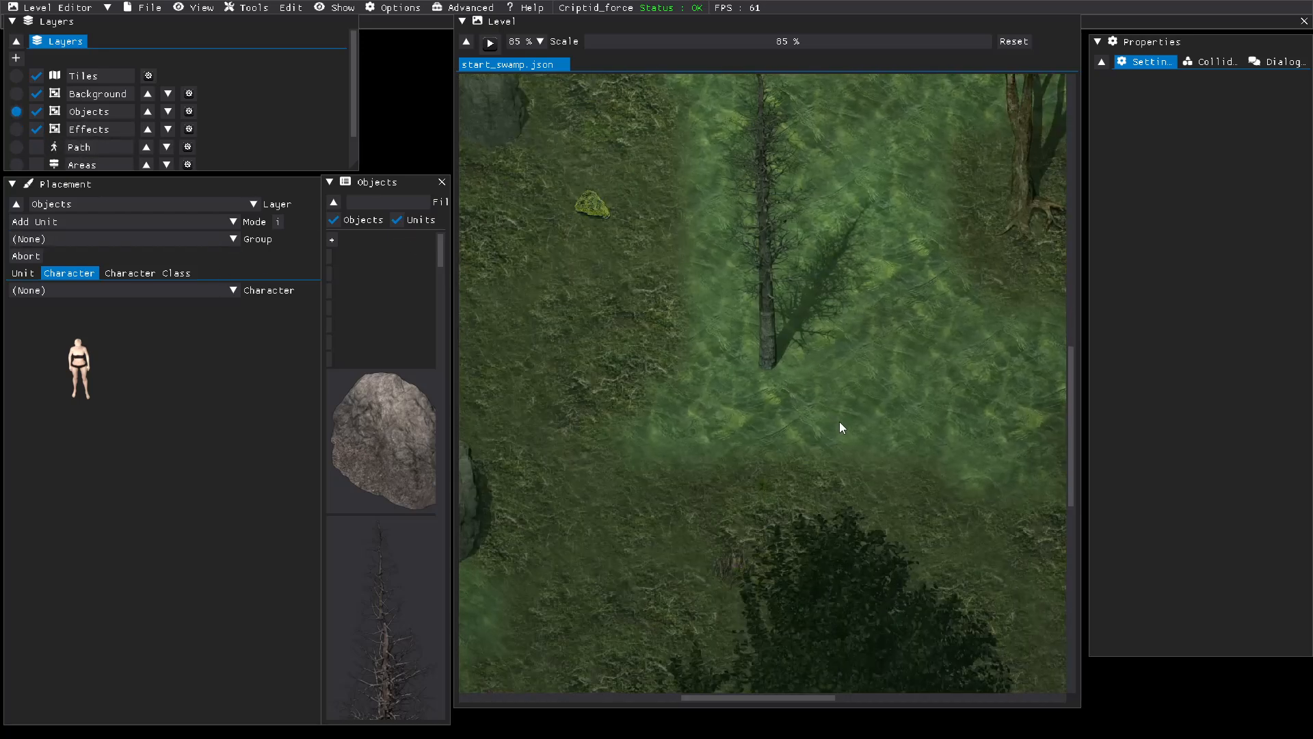
pyautogui.moveTo(796, 699)
pyautogui.mouseDown()
pyautogui.moveTo(904, 701)
pyautogui.moveTo(766, 699)
pyautogui.moveTo(806, 701)
pyautogui.mouseUp()
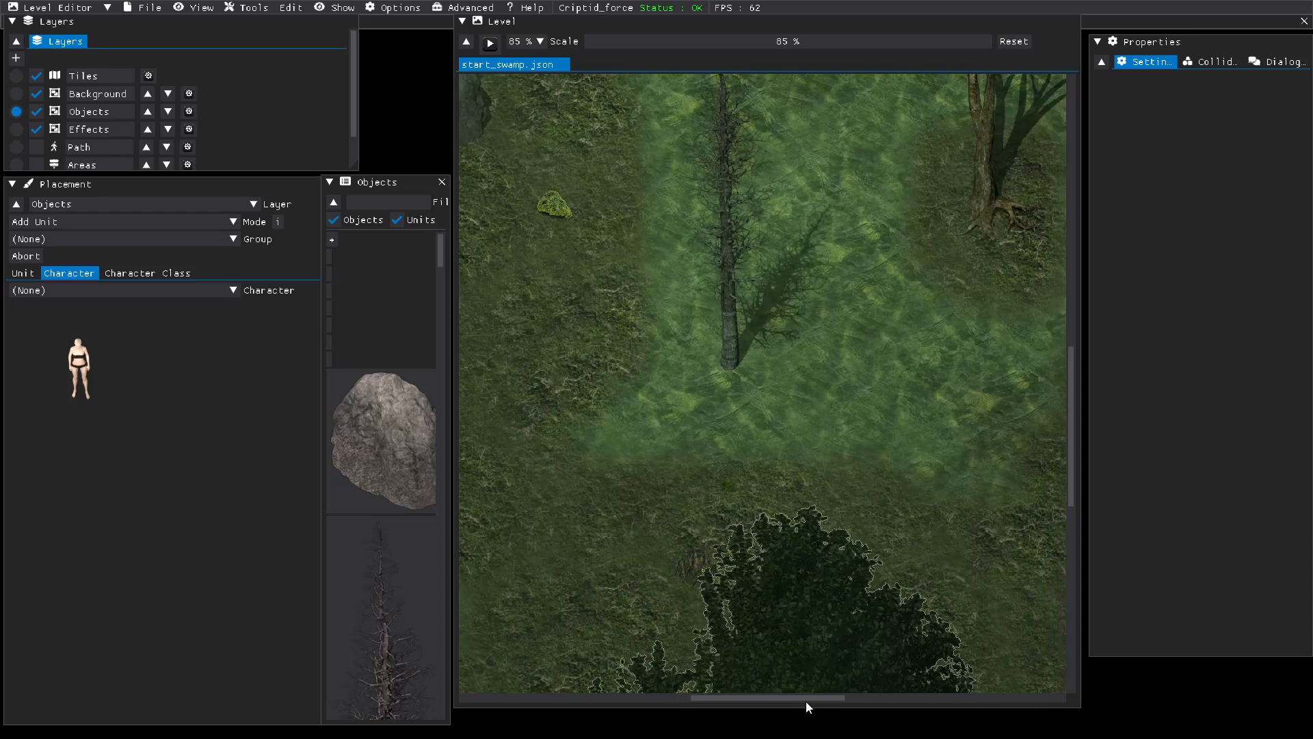
pyautogui.moveTo(1072, 479); pyautogui.dragTo(1061, 338)
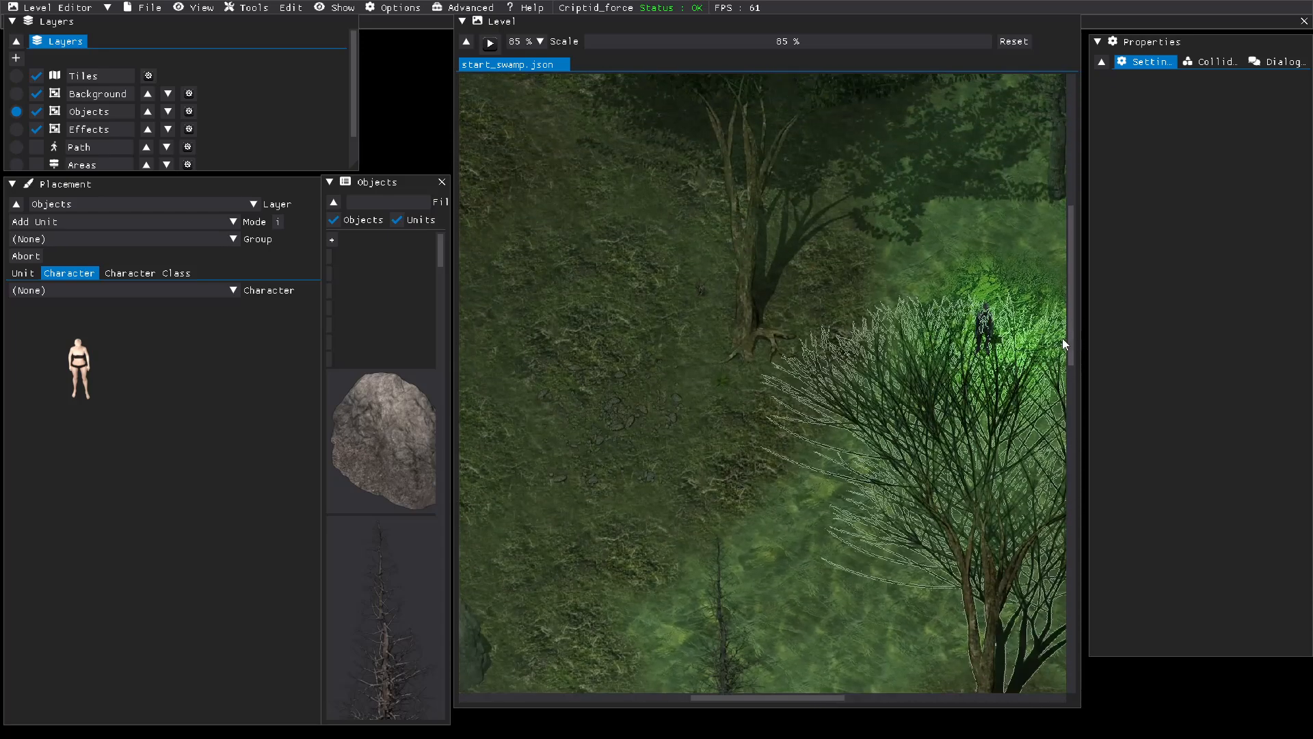
pyautogui.click(985, 317)
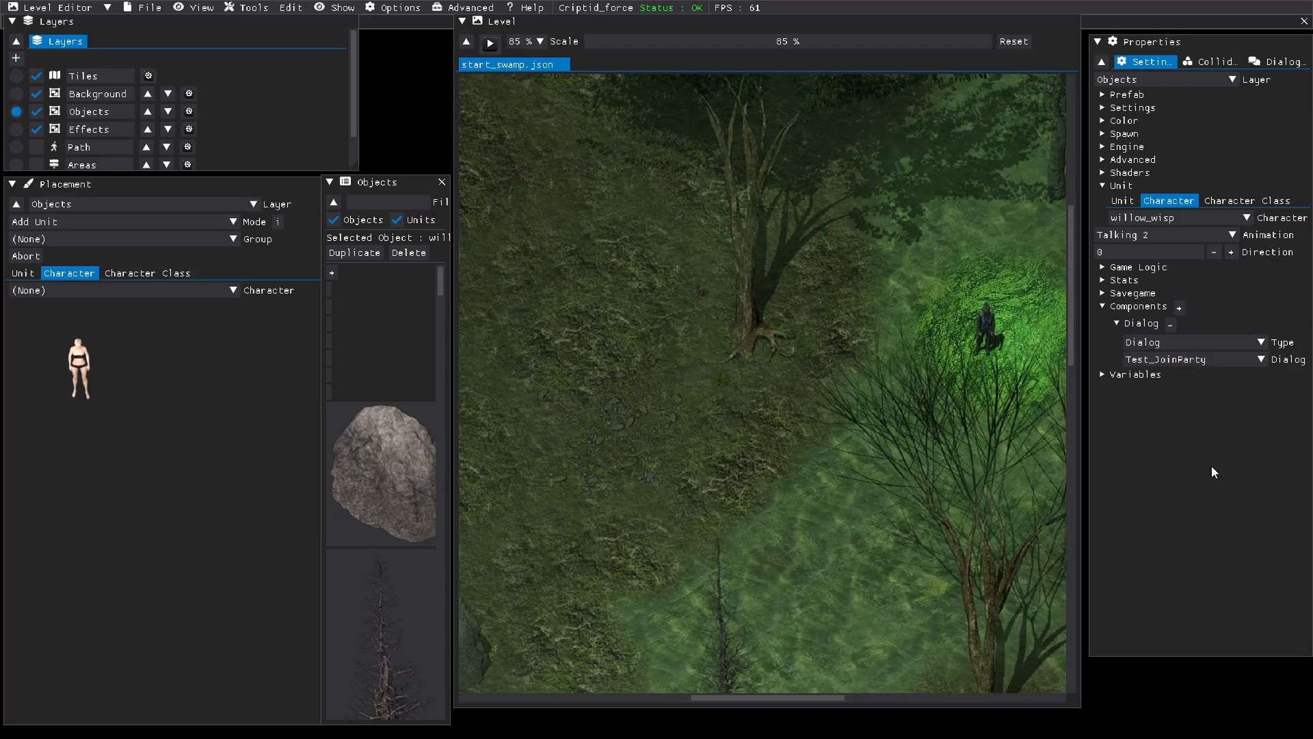
# Expand the Dialog Editor and turn off Show Once for the "You want me to join your party ?" line in Test_JoinParty.
pyautogui.click(195, 8)
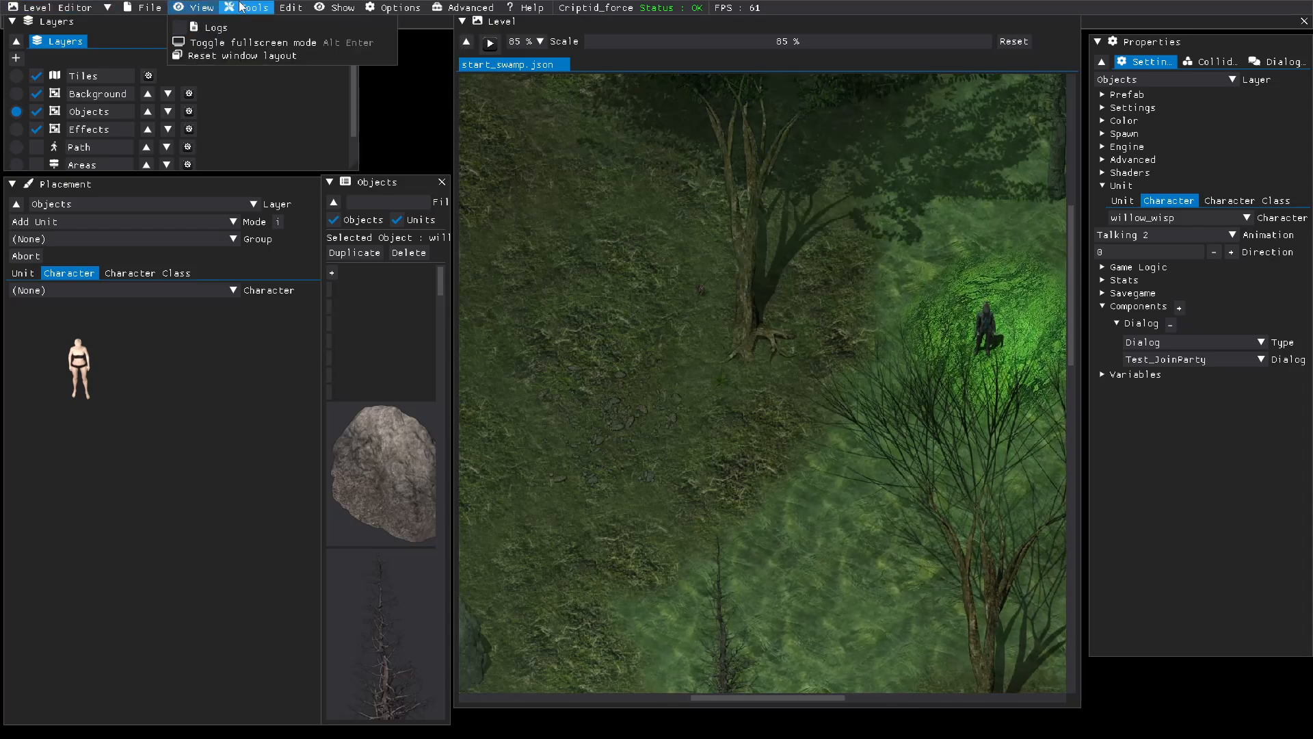
pyautogui.moveTo(158, 8)
pyautogui.moveTo(244, 10)
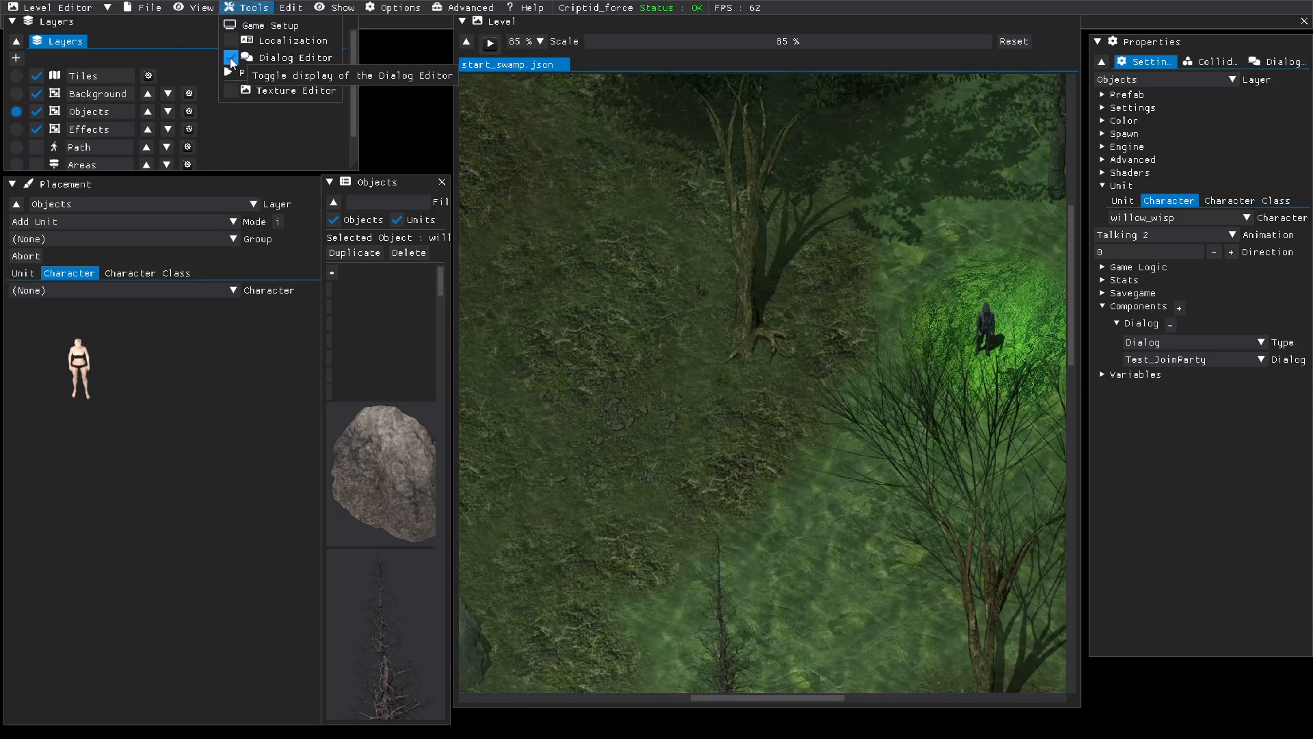
pyautogui.click(231, 62)
pyautogui.click(230, 59)
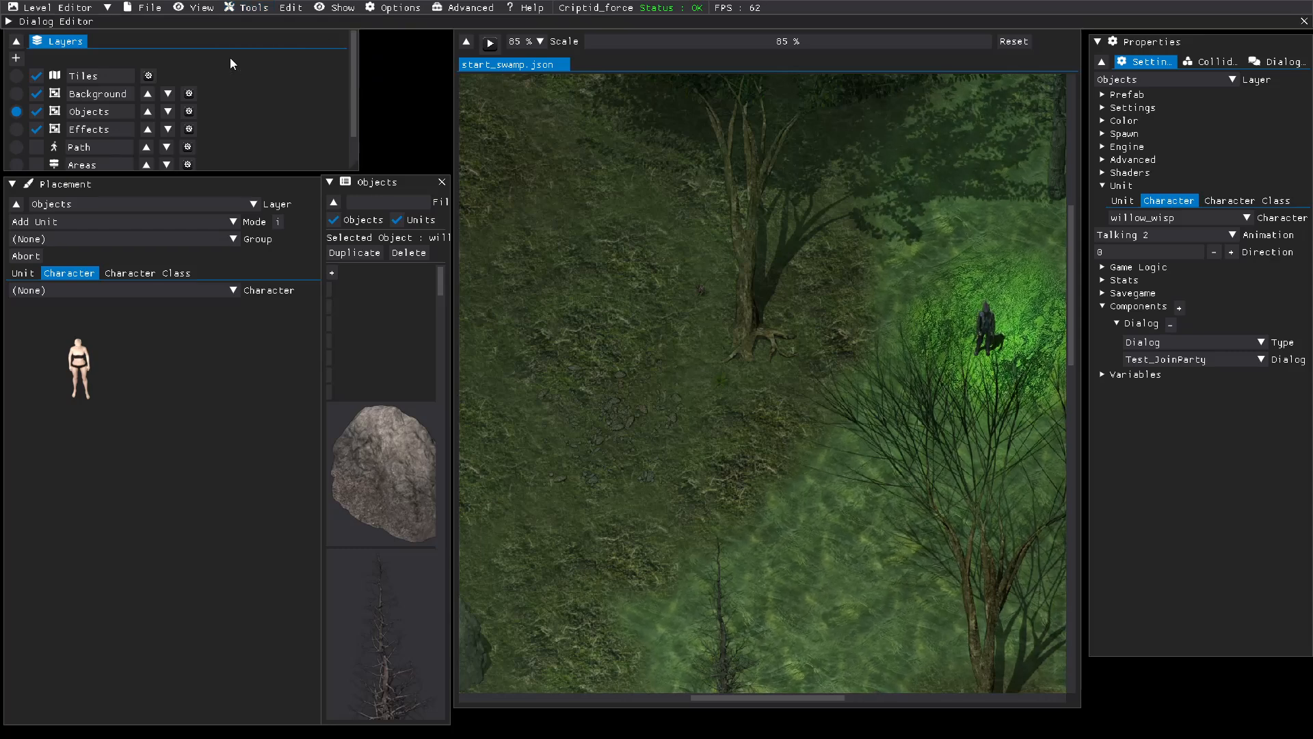
pyautogui.click(13, 23)
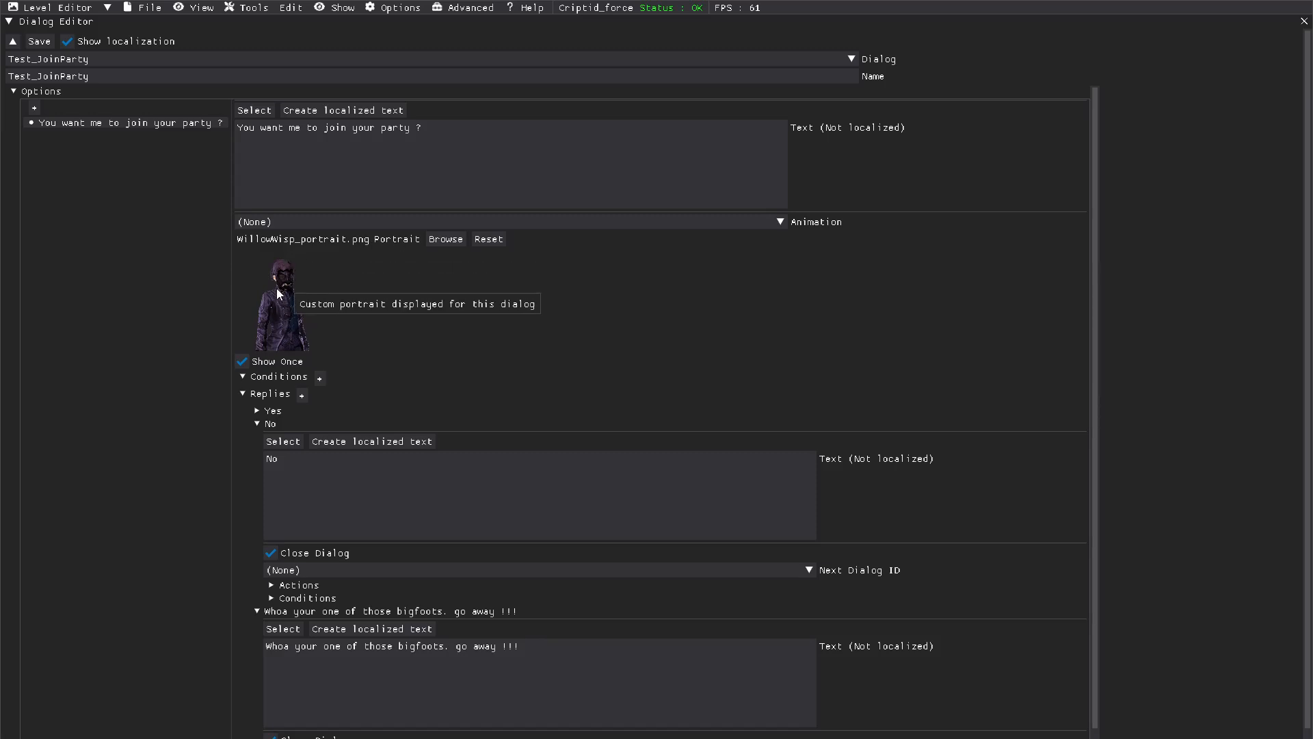
pyautogui.click(248, 362)
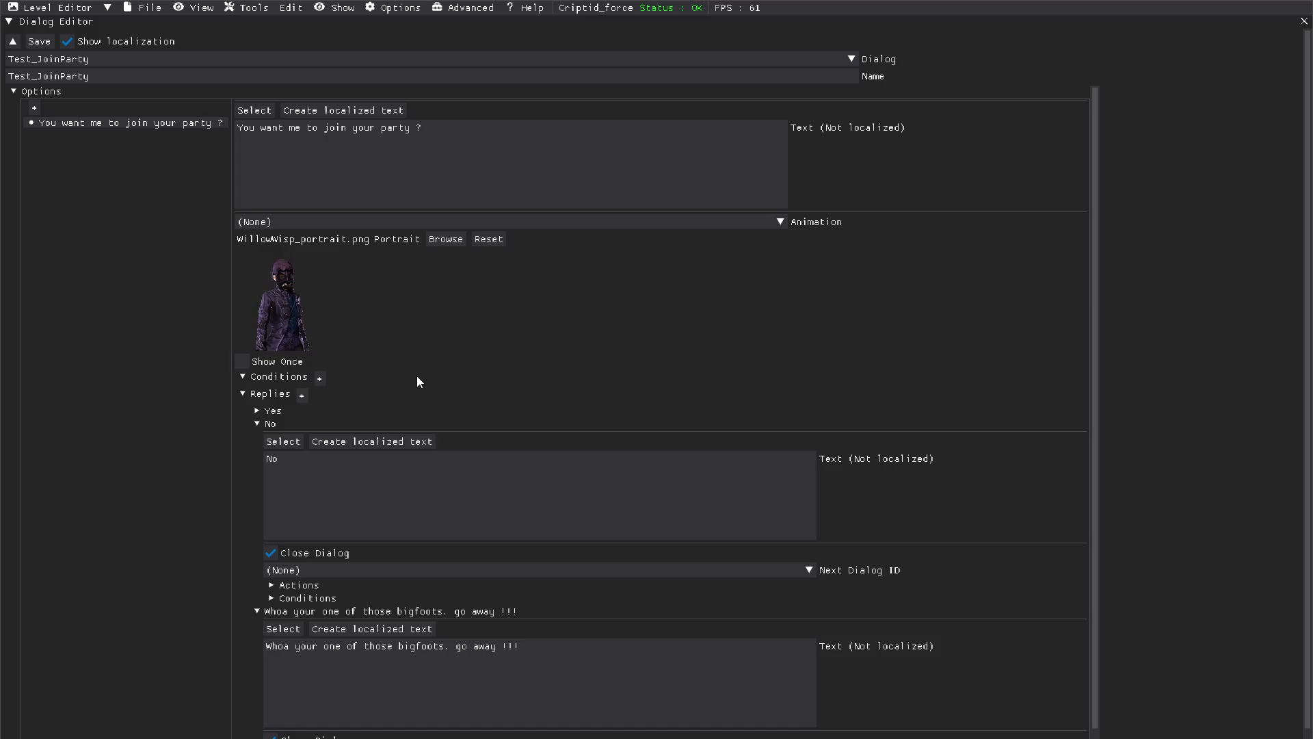
# Check the close-dialog and action settings of the Yes and No replies in the Test_JoinParty dialog.
pyautogui.scroll(-1, 420, 382)
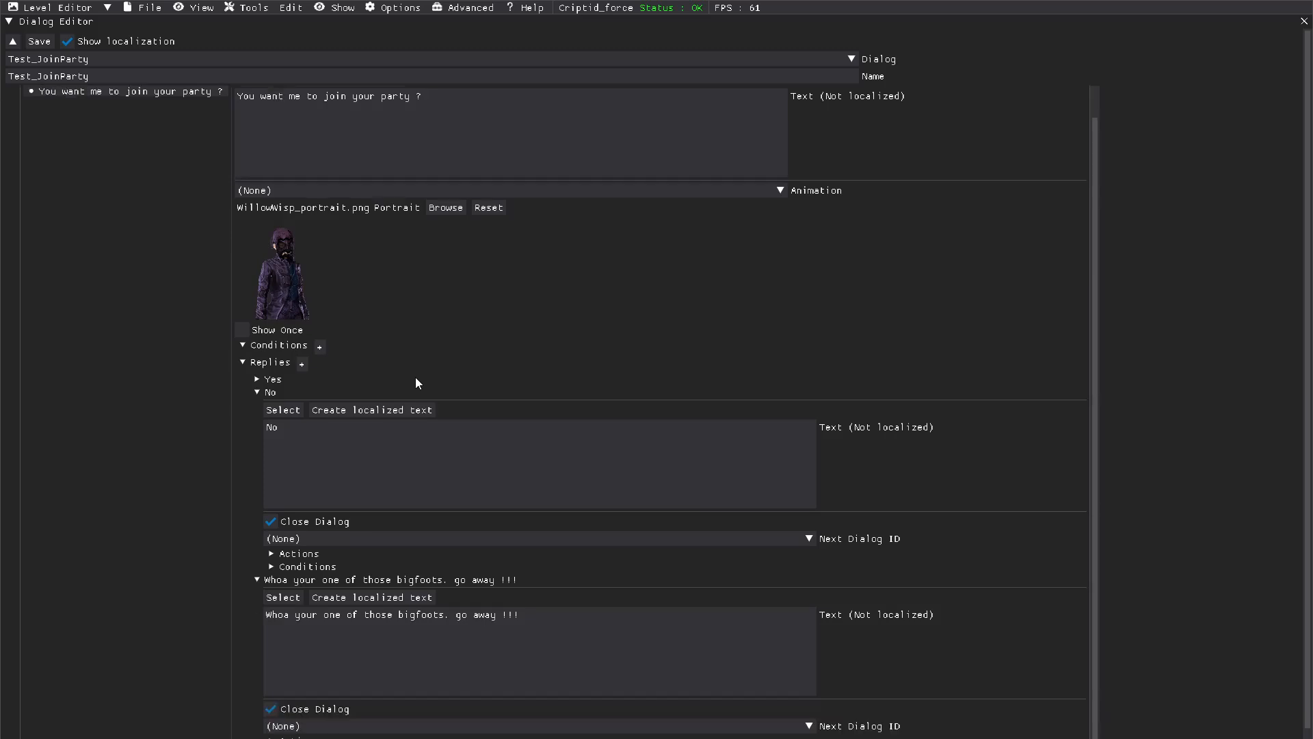
pyautogui.click(264, 395)
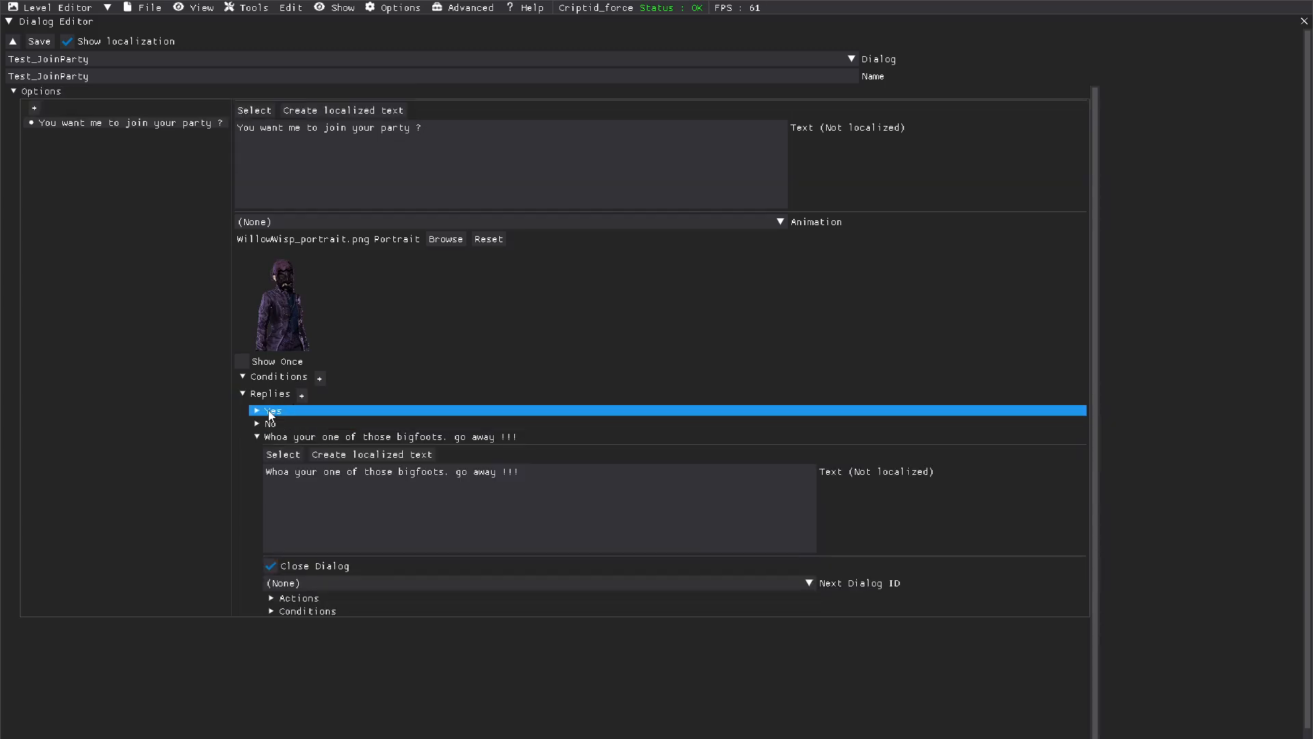
pyautogui.click(268, 412)
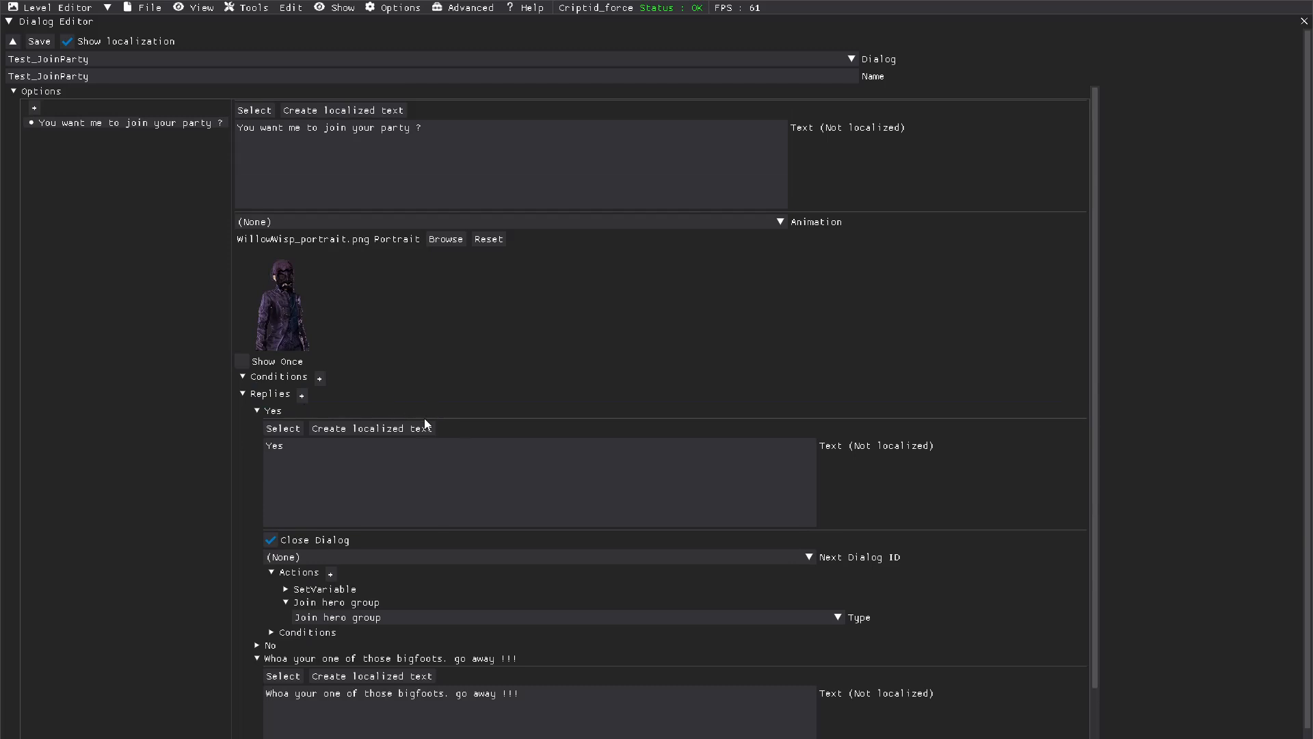
pyautogui.scroll(-2, 426, 420)
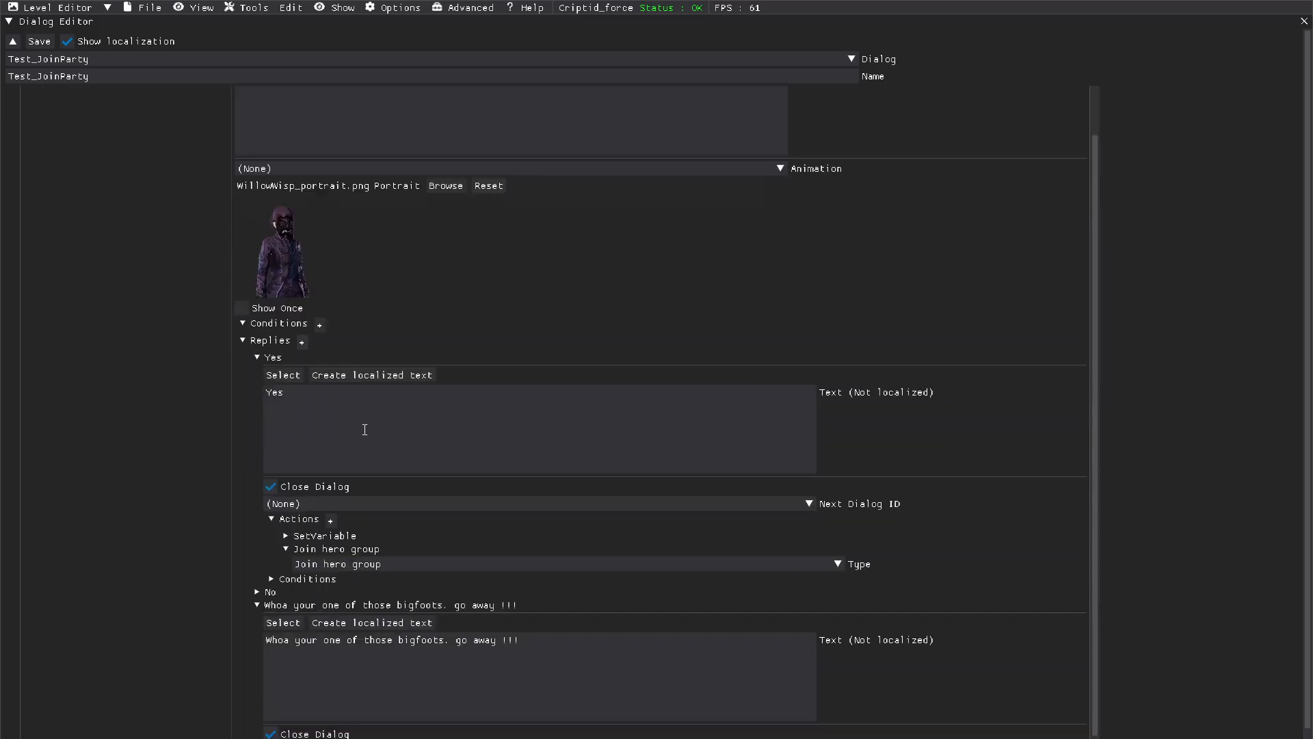
pyautogui.click(256, 358)
pyautogui.click(258, 424)
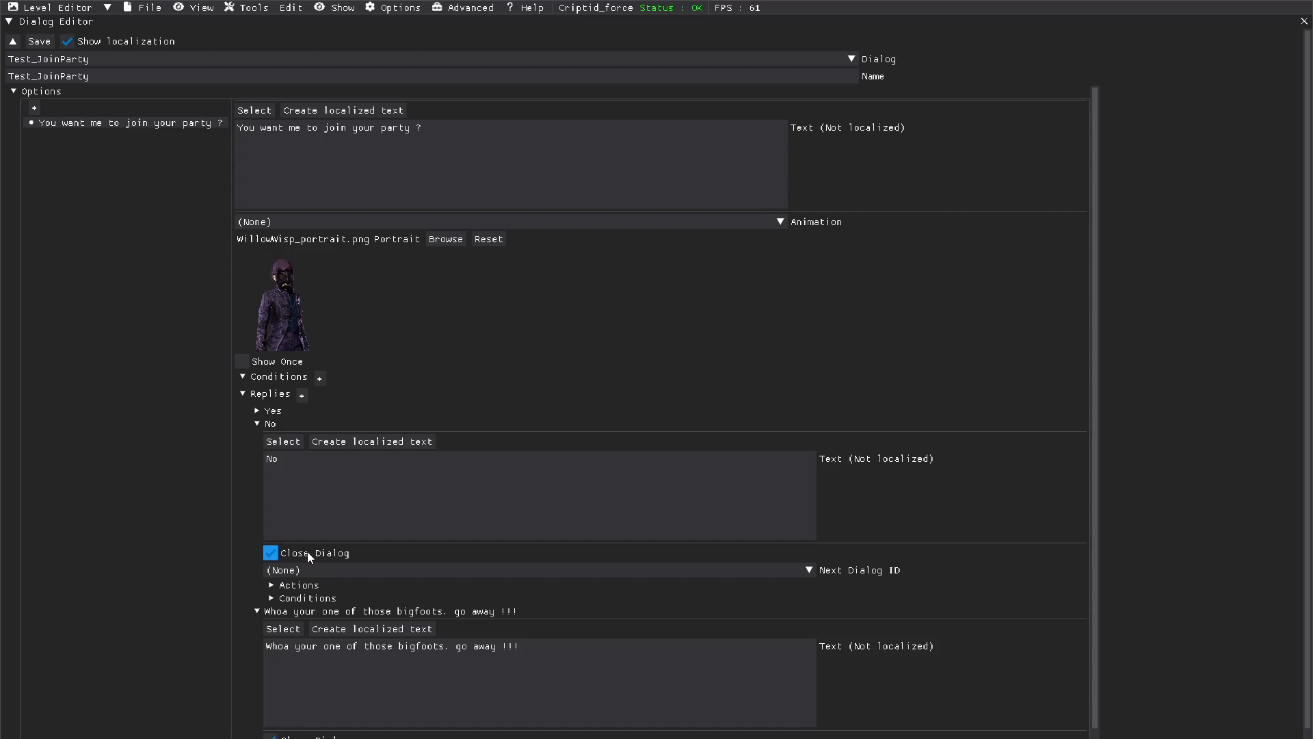
pyautogui.click(271, 423)
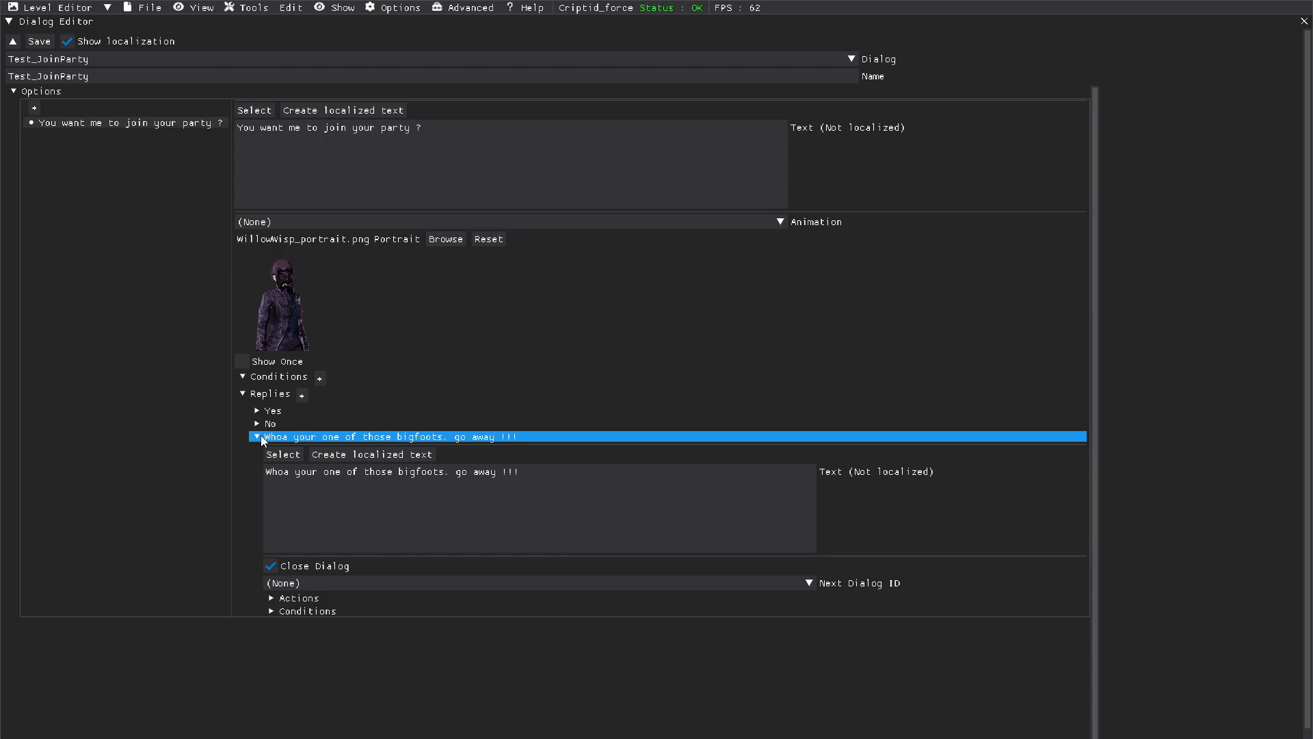
# Save the level and collapse the Dialog Editor.
pyautogui.click(144, 10)
pyautogui.click(150, 76)
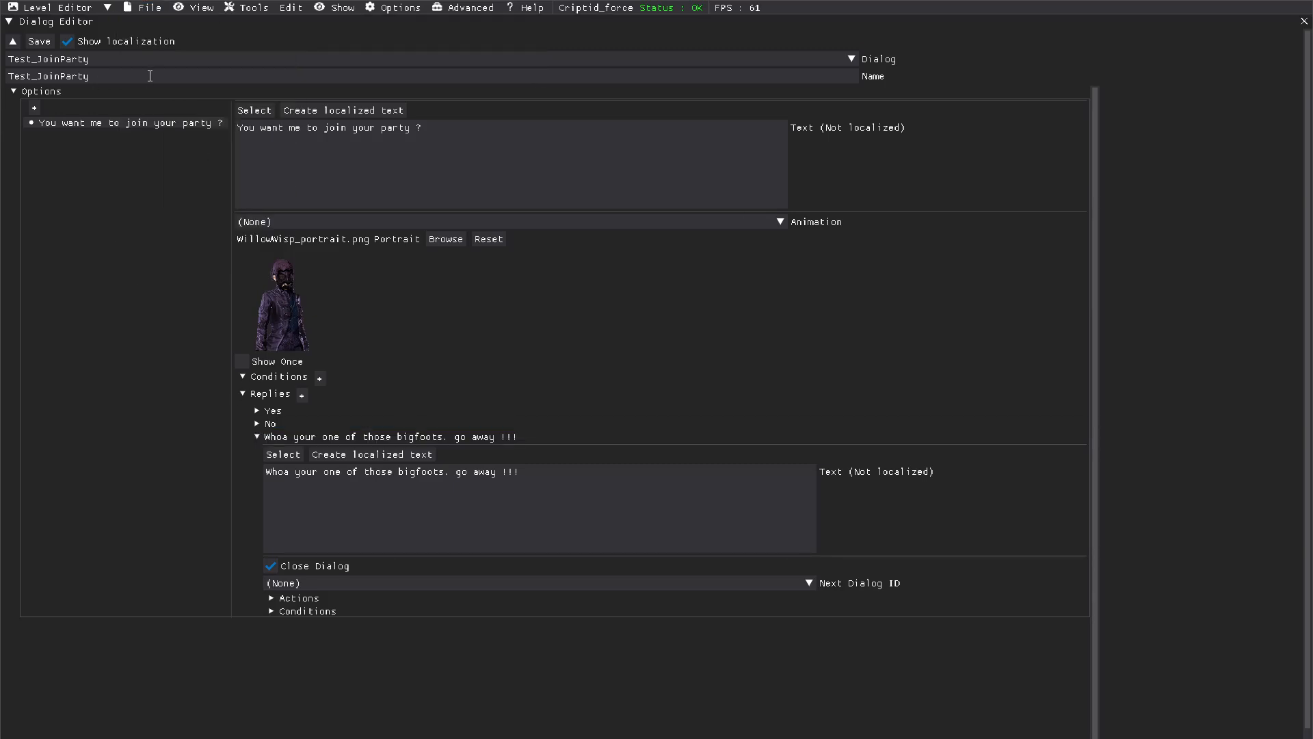
pyautogui.click(14, 21)
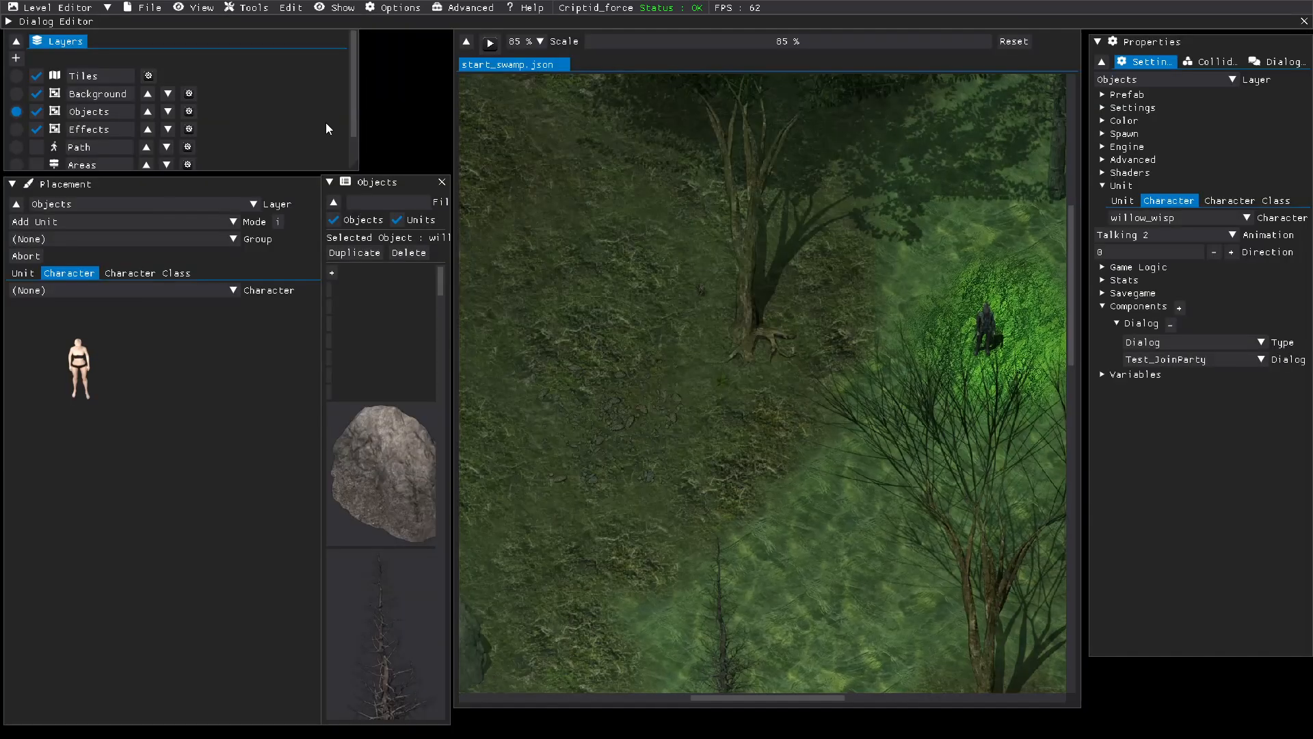
# Start a playtest of start_swamp and walk the hero to the willow_wisp in the glowing green swamp area.
pyautogui.click(491, 44)
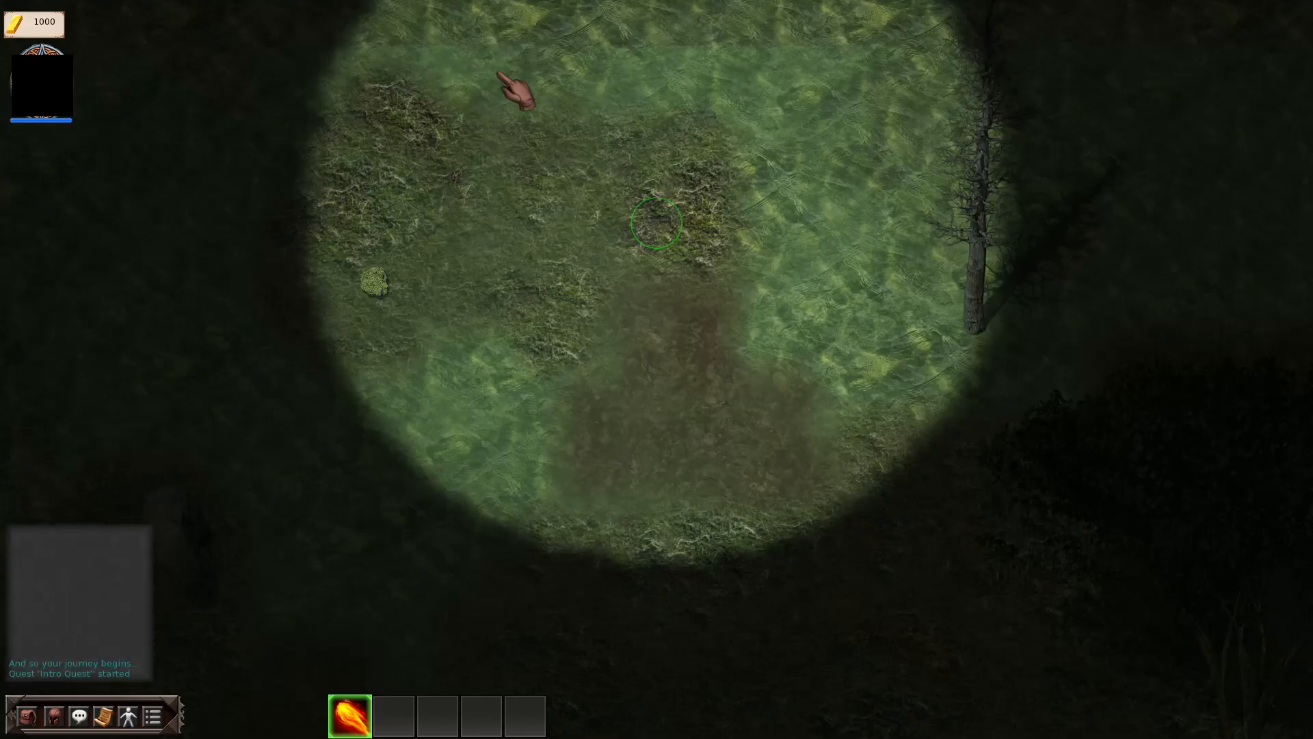
pyautogui.press('s')
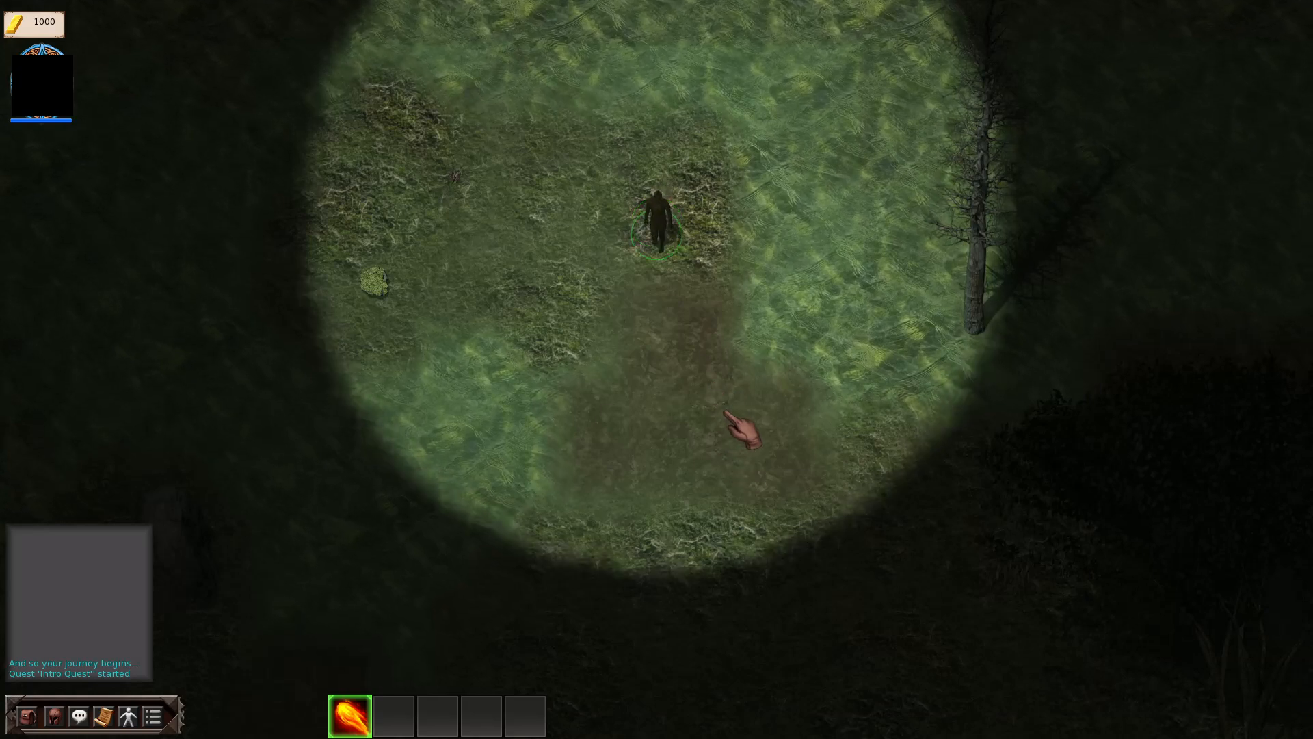
pyautogui.press('s')
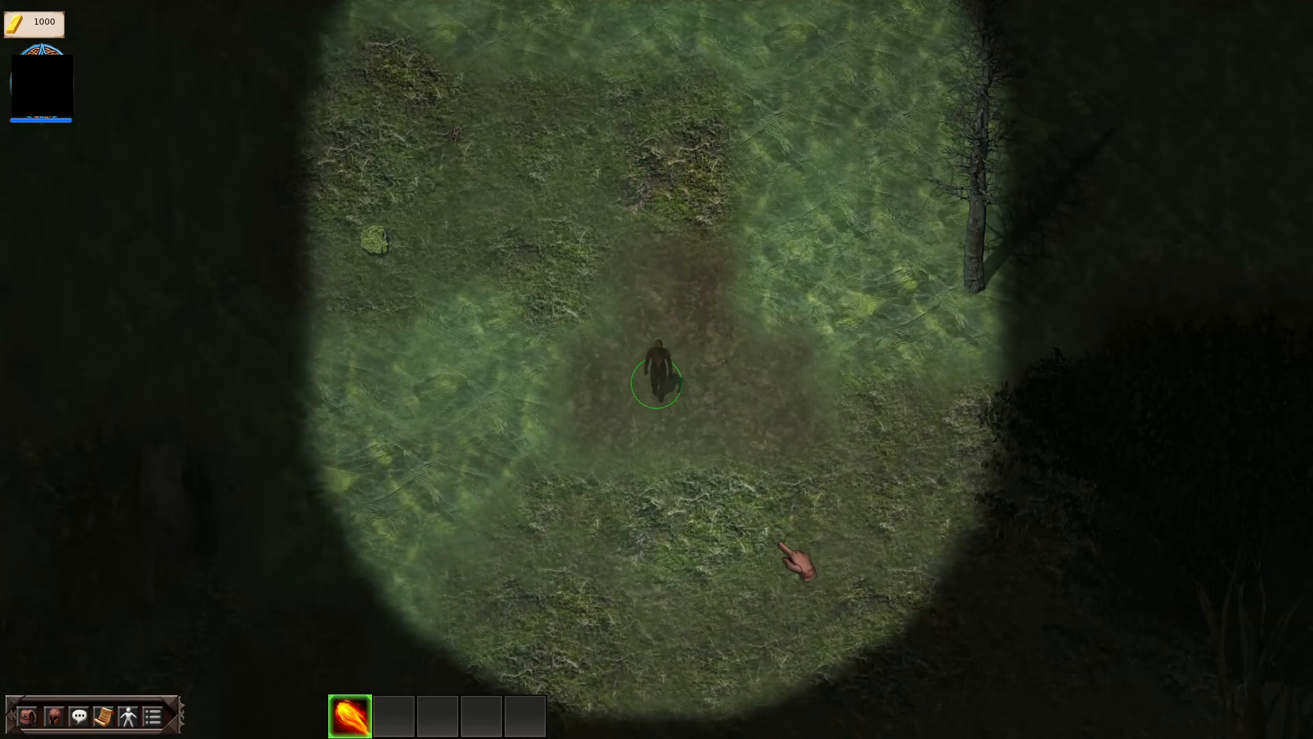
pyautogui.press('d')
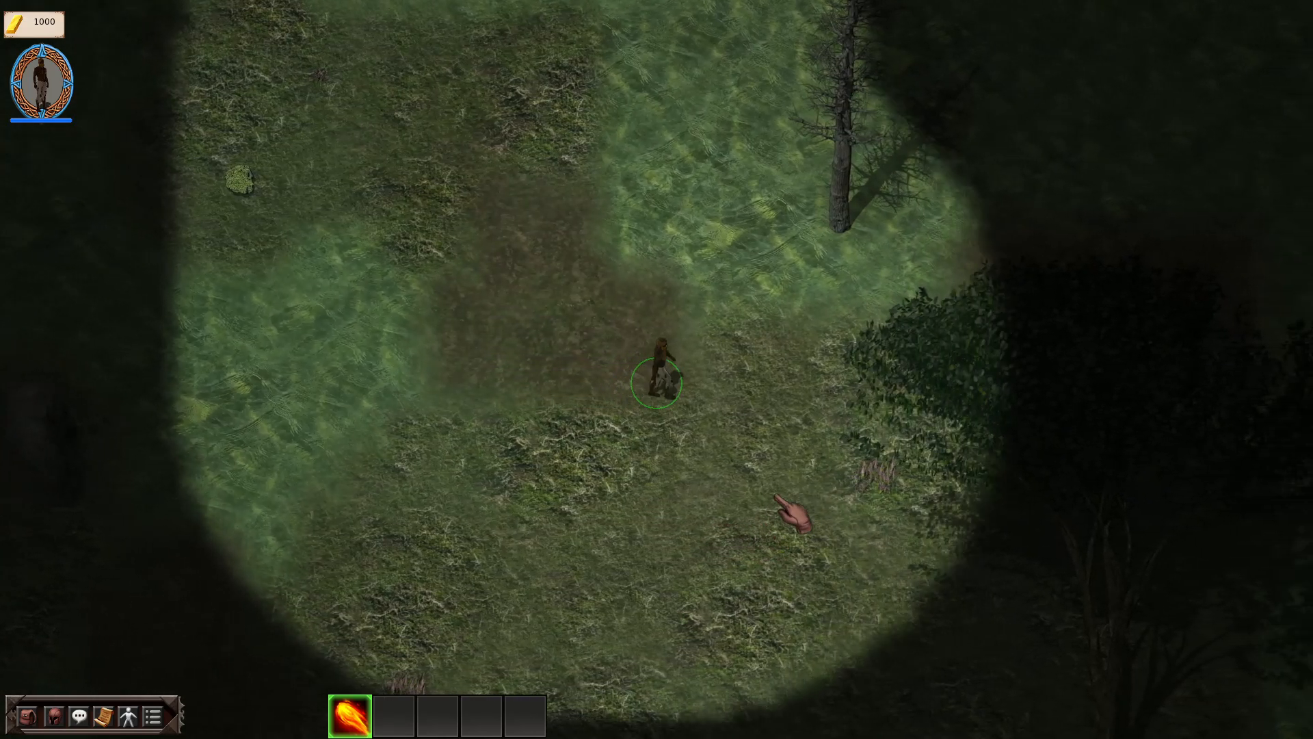
pyautogui.press('d')
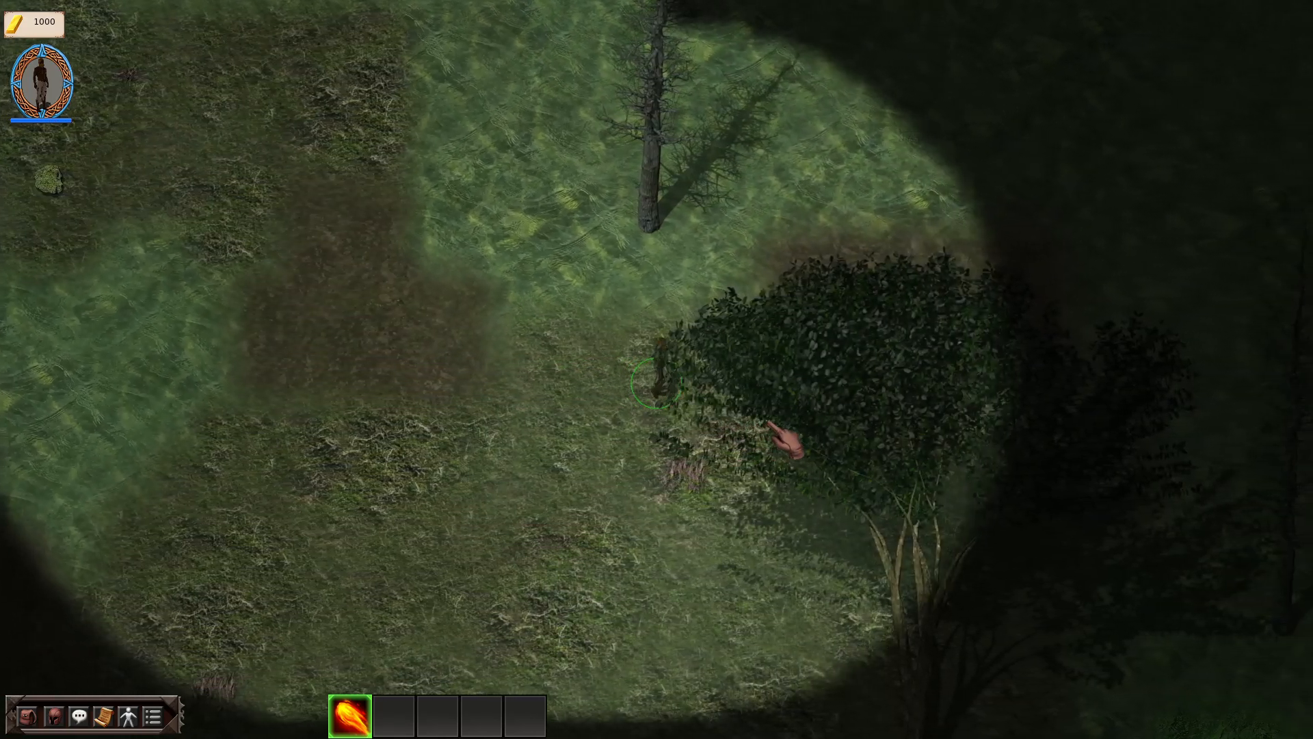
pyautogui.press('d')
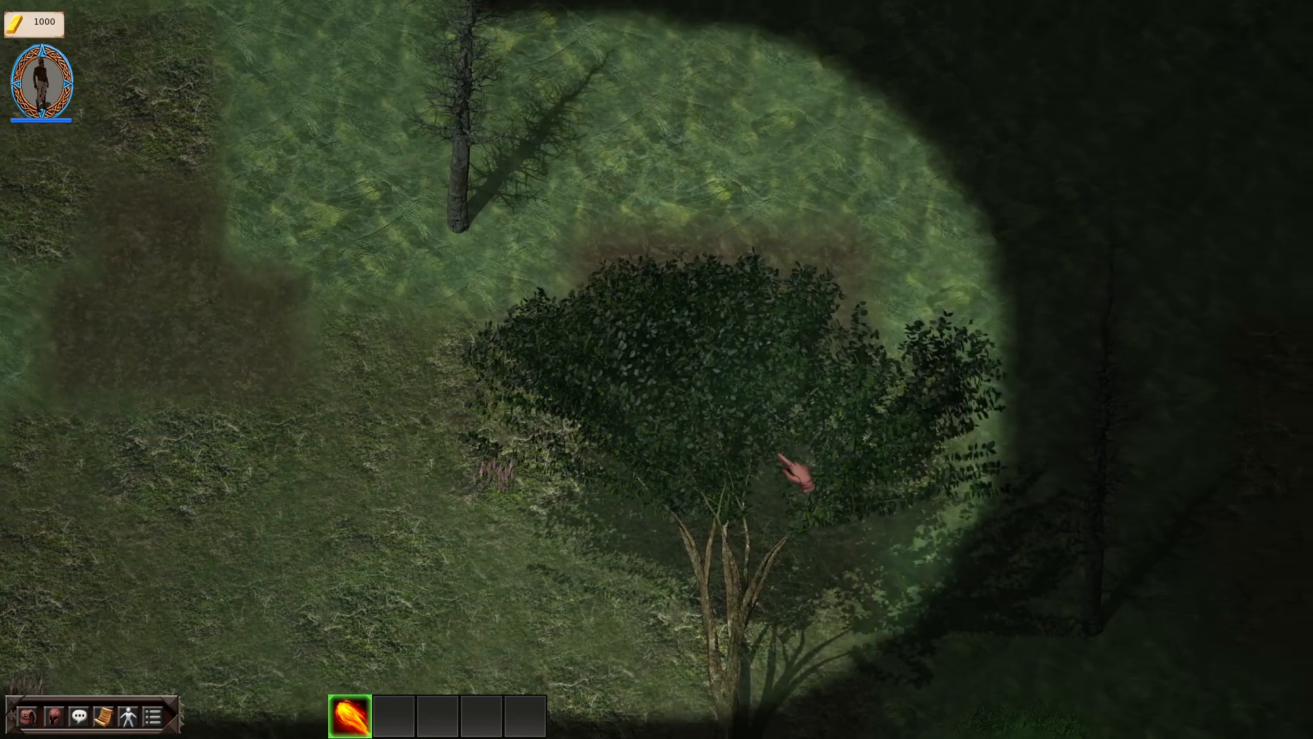
pyautogui.press('s')
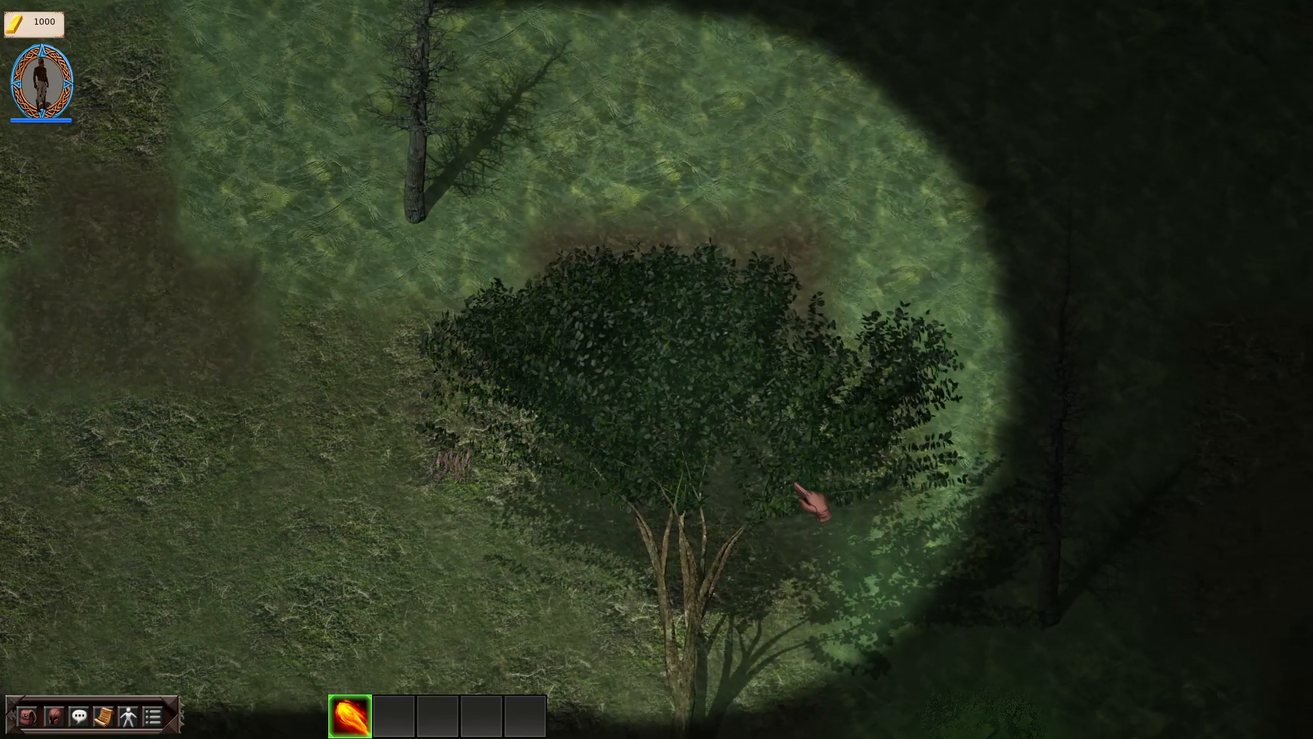
pyautogui.press('a')
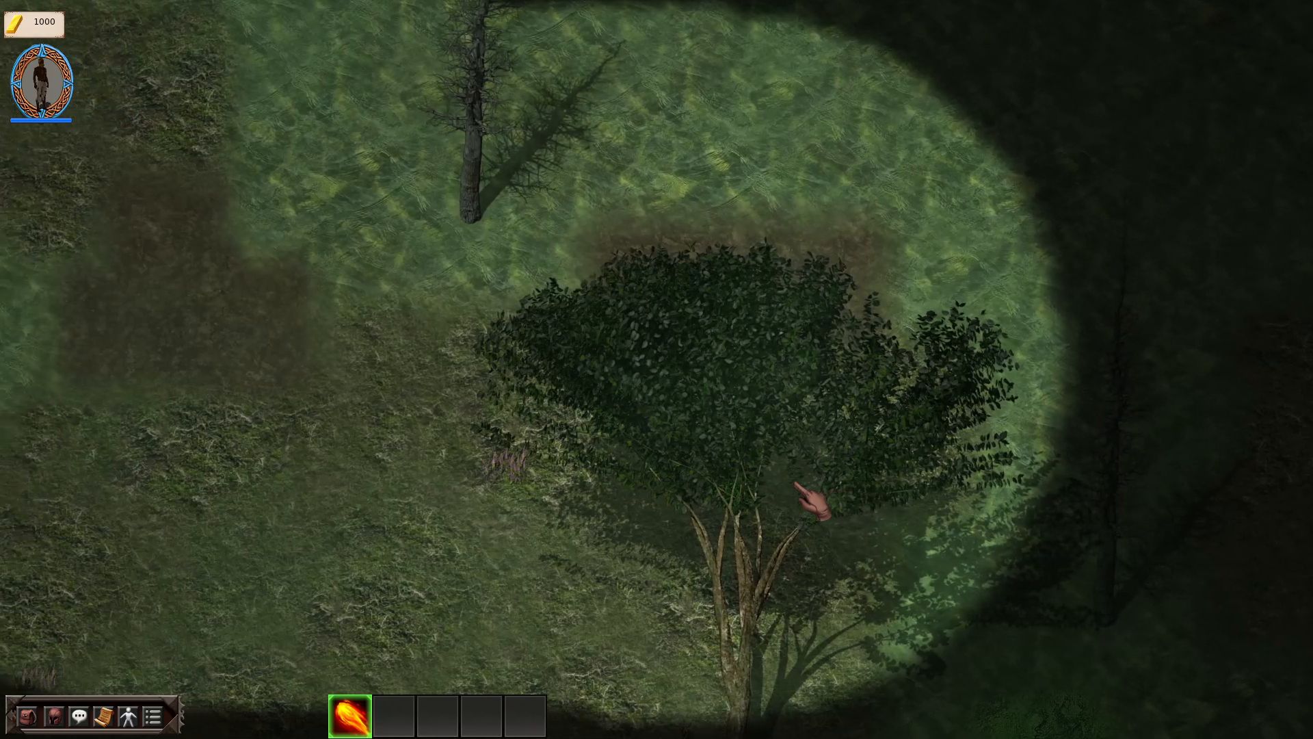
pyautogui.press('s')
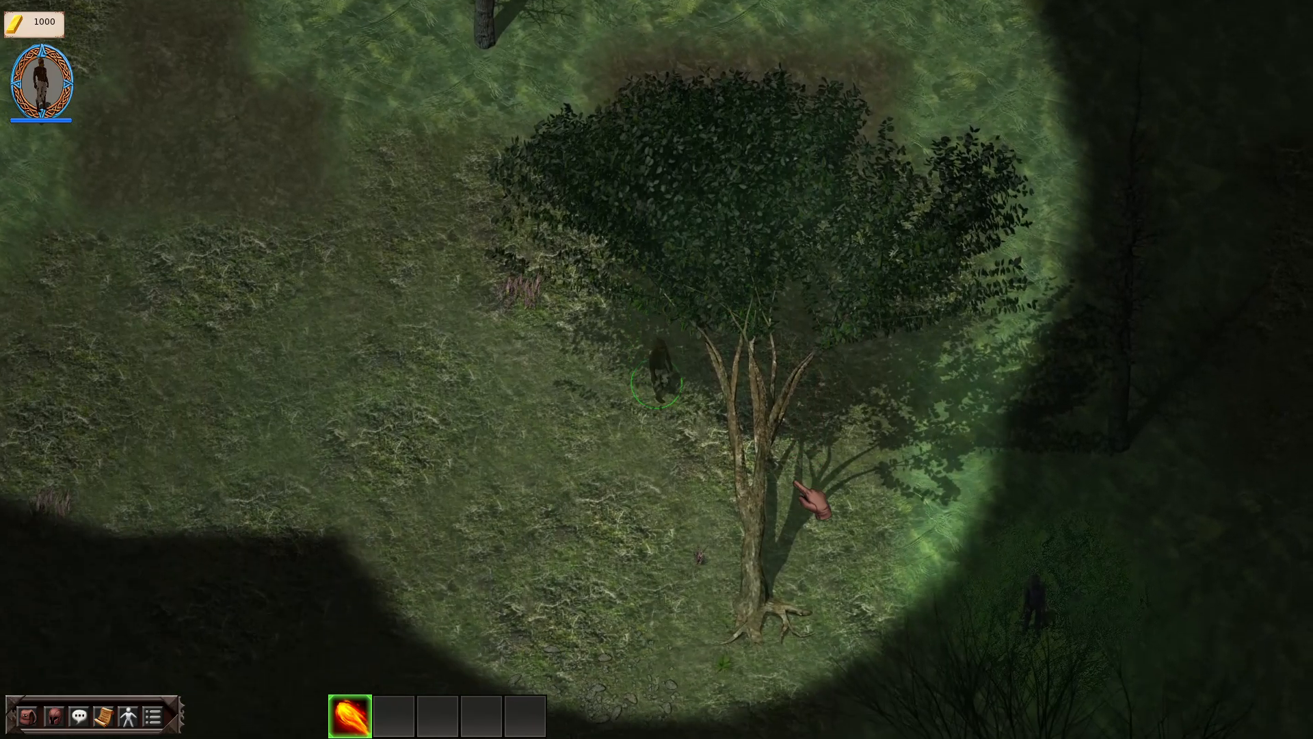
pyautogui.press('d')
pyautogui.press('d')
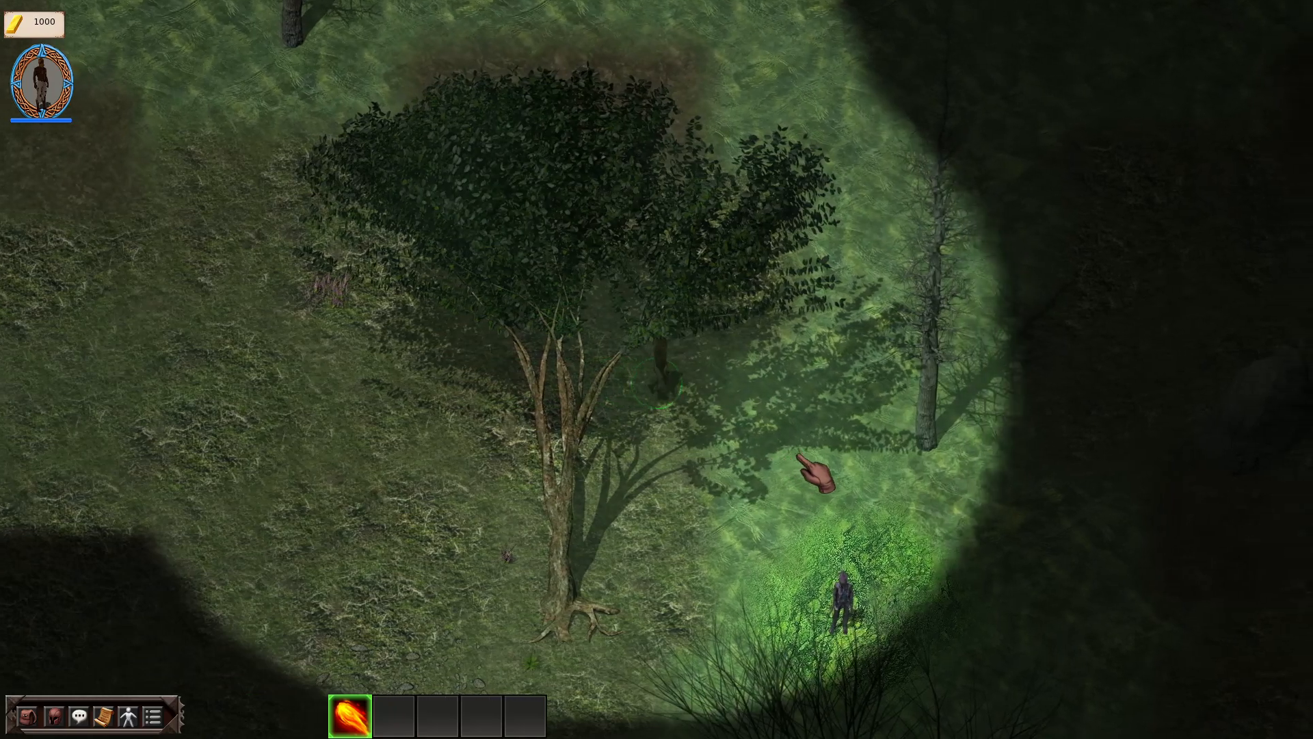
pyautogui.press('s')
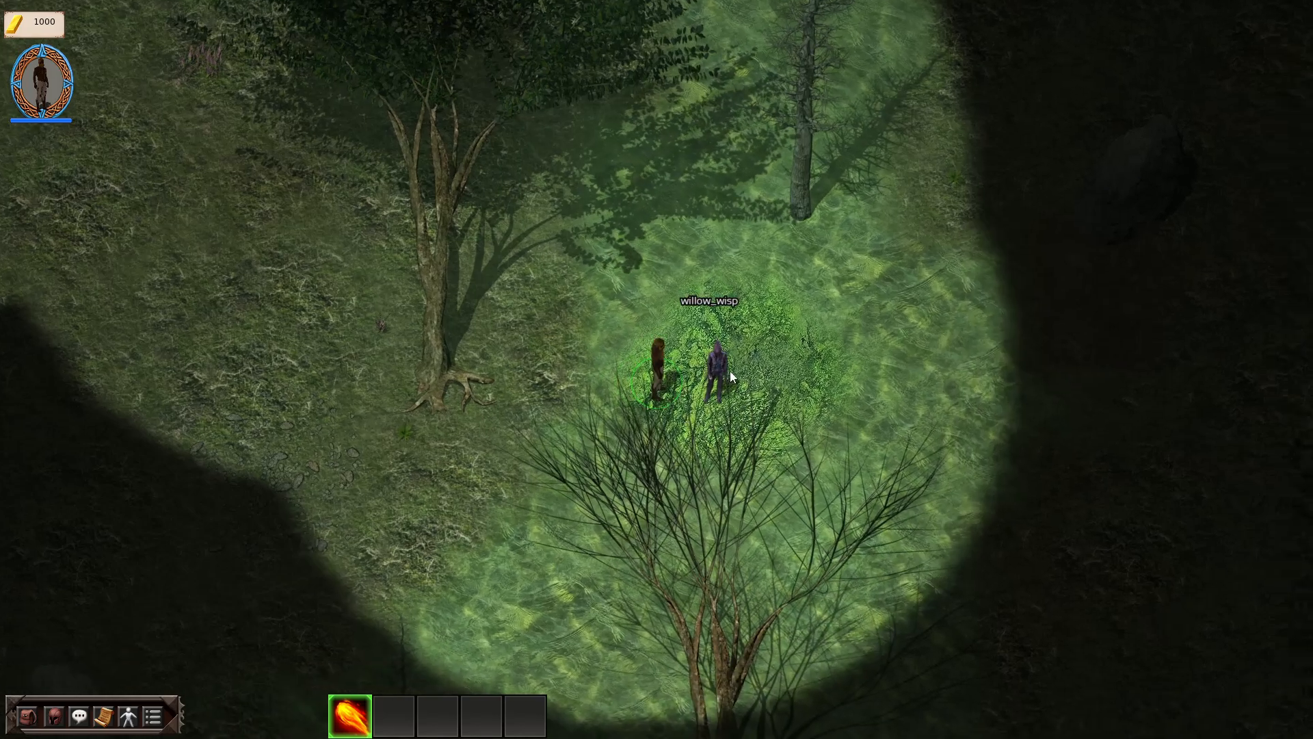
# Talk to the willow_wisp and answer Yes to "You want me to join your party ?".
pyautogui.click(717, 365)
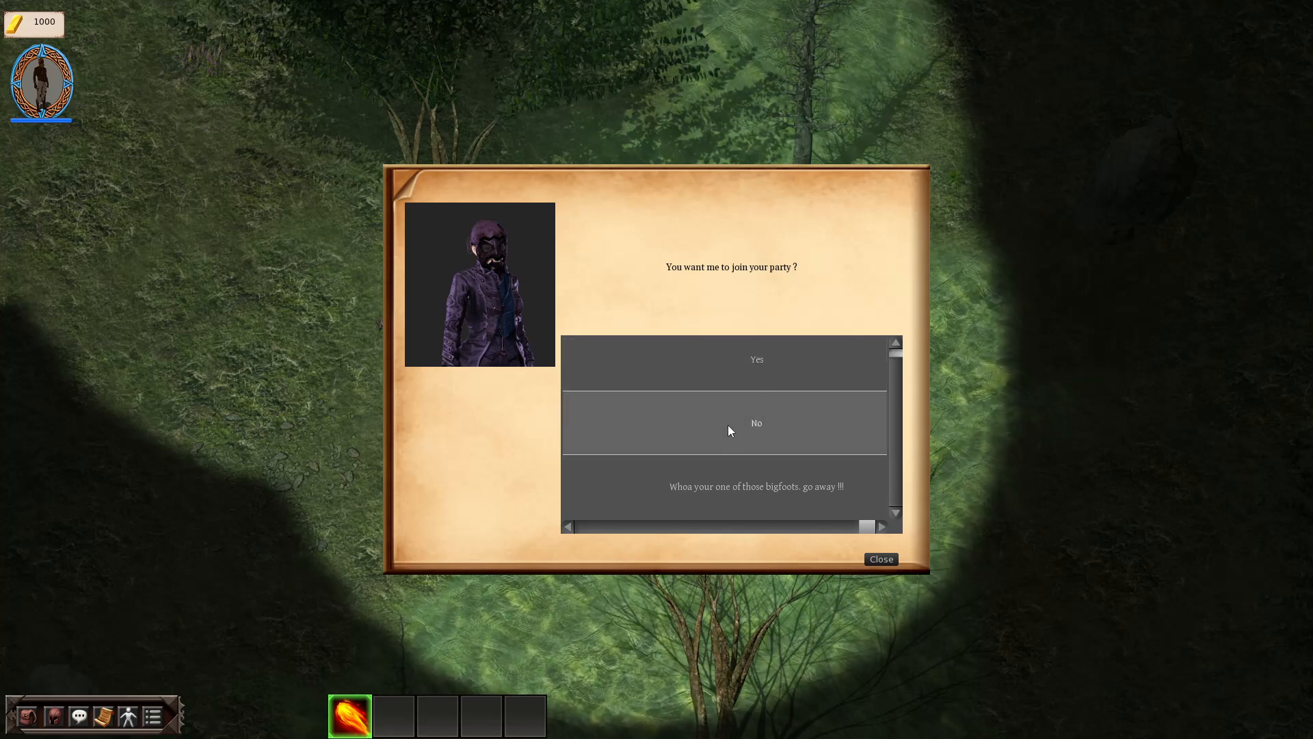
pyautogui.click(748, 366)
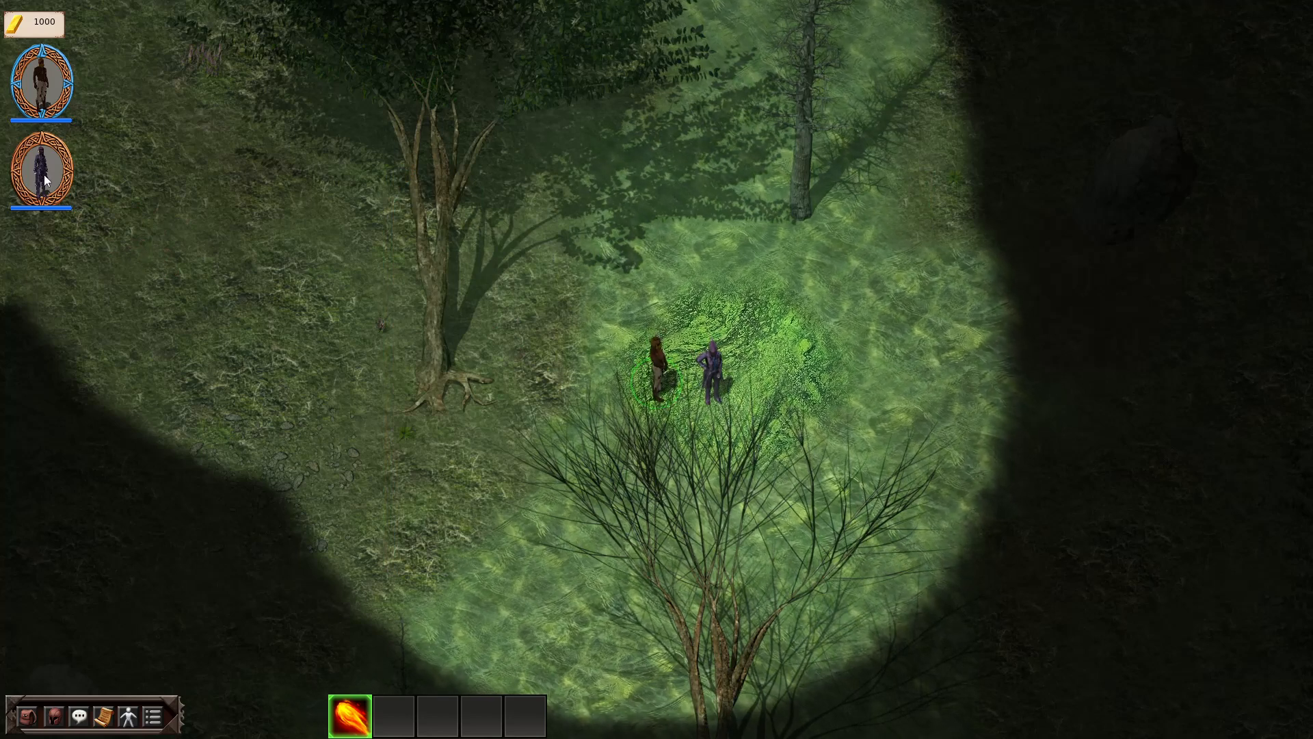
# Walk the hero away toward the tree, select the willow_wisp alone and send it over beside the hero.
pyautogui.click(523, 425)
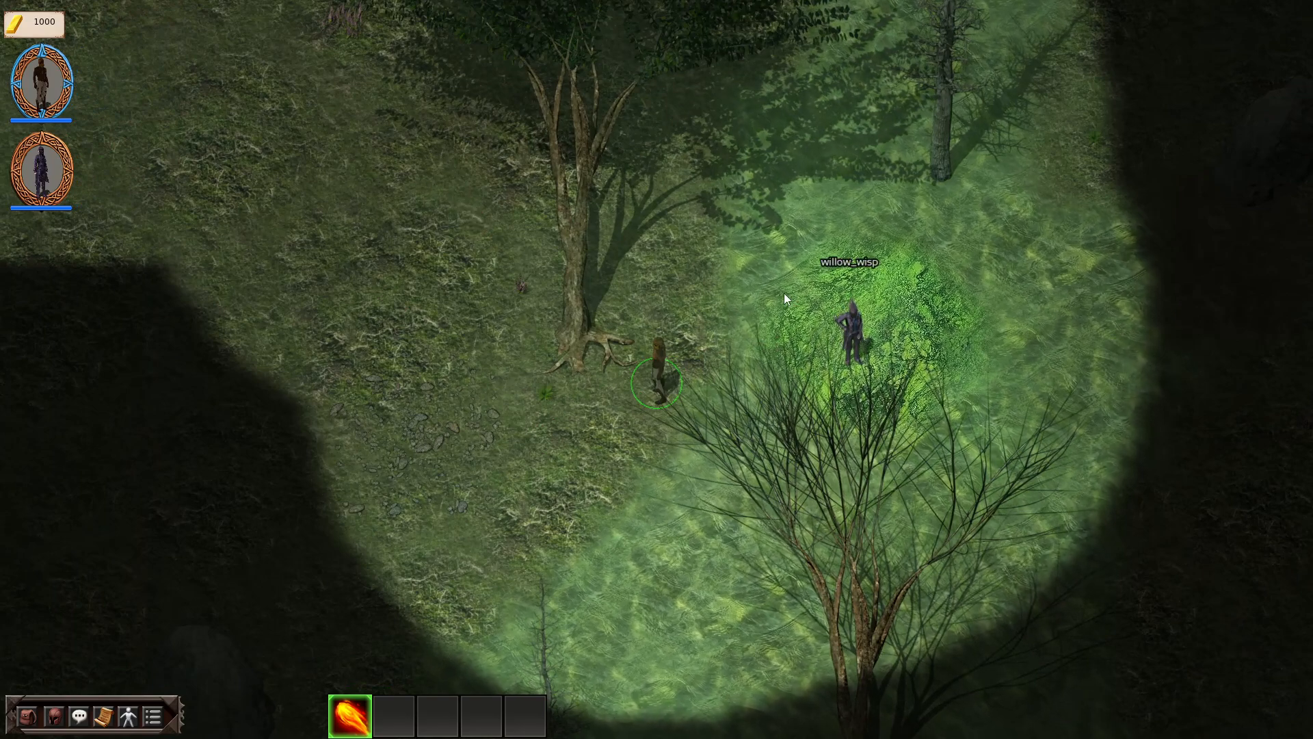
pyautogui.click(852, 335)
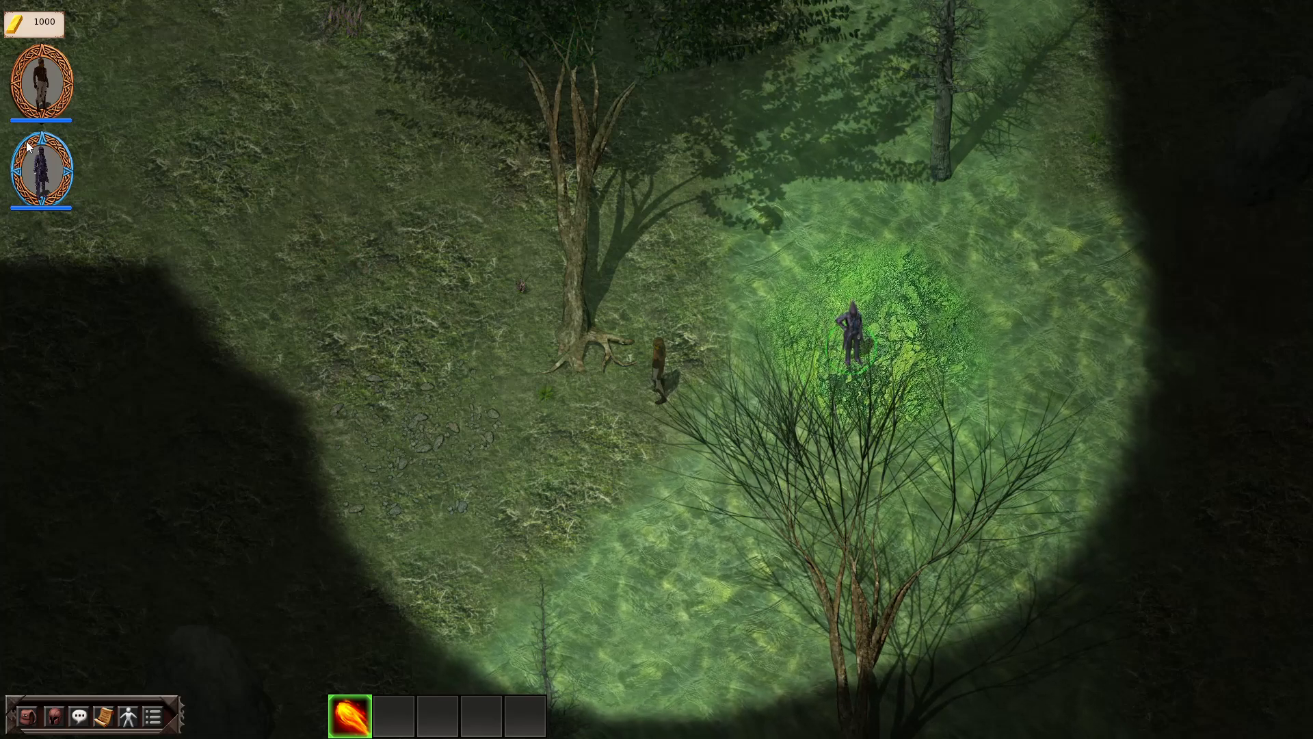
pyautogui.click(603, 429)
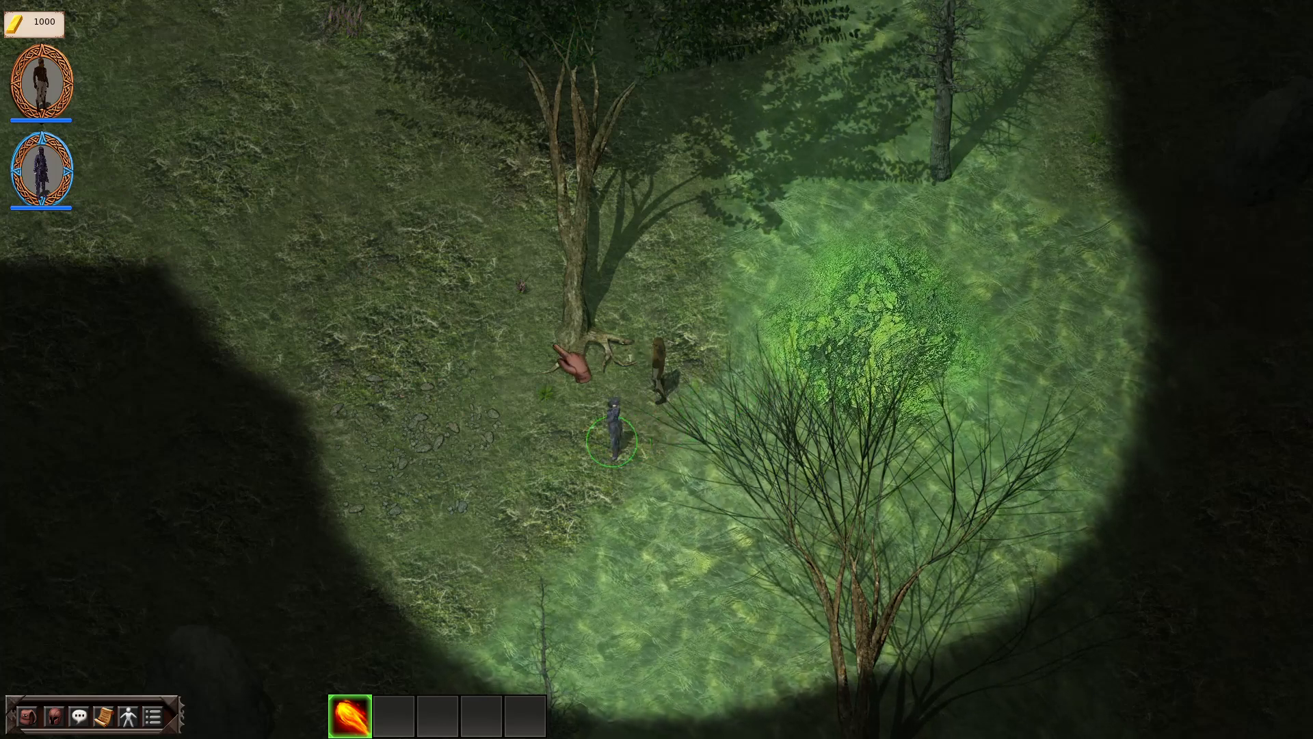
# Select both party members, walk them together across the grass to test group movement, and end the playtest.
pyautogui.moveTo(539, 324); pyautogui.dragTo(711, 457)
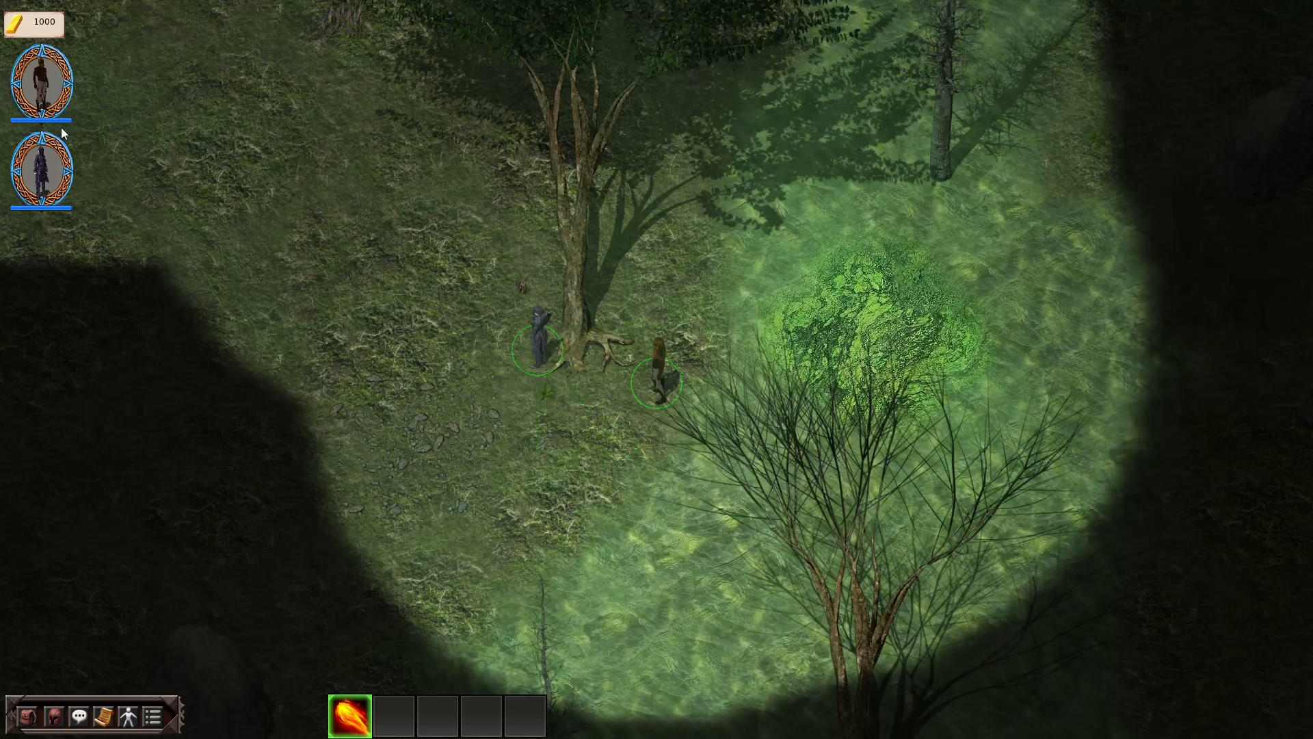
pyautogui.click(351, 331)
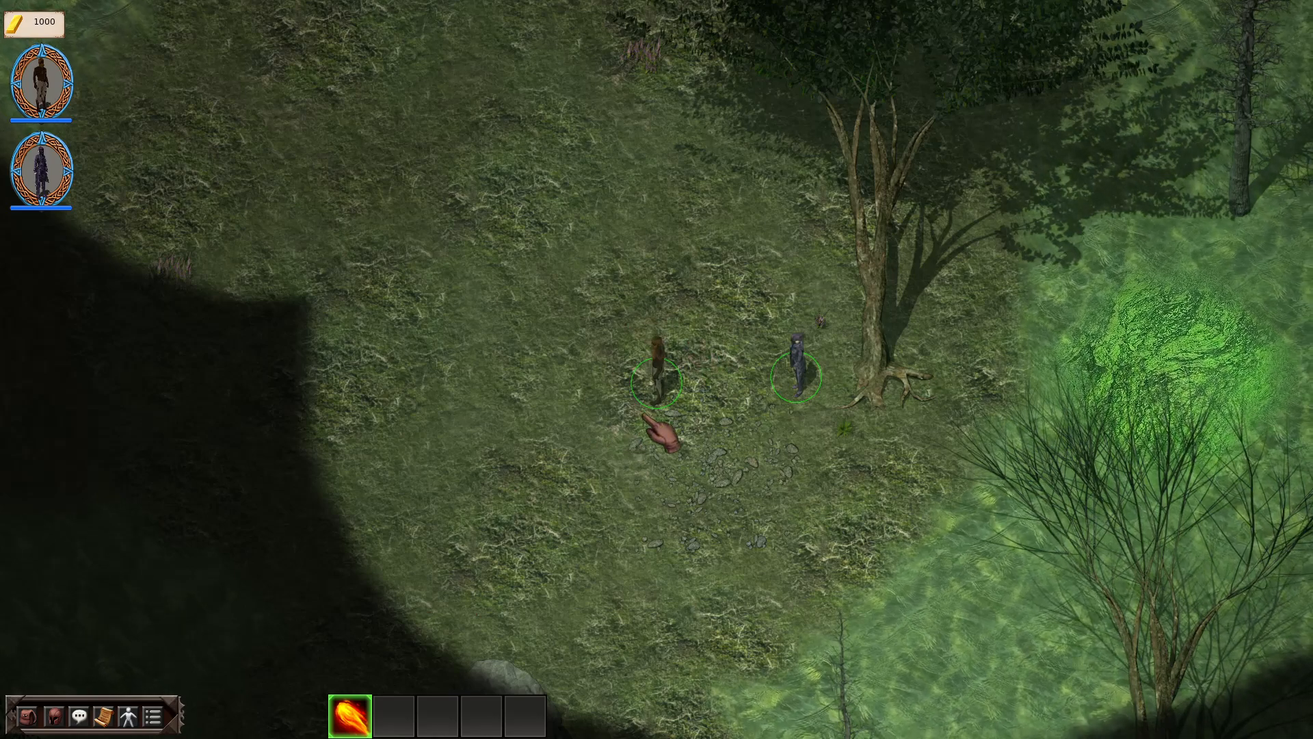
pyautogui.click(527, 318)
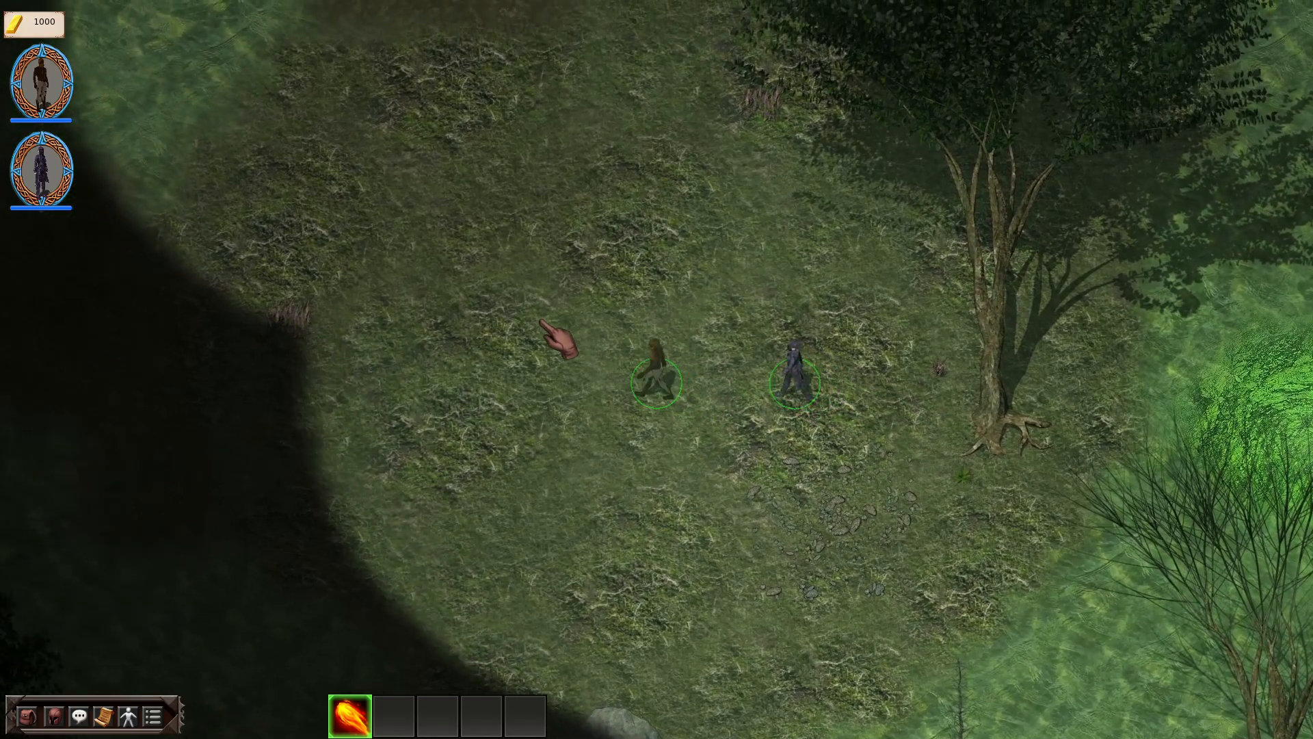
pyautogui.click(541, 318)
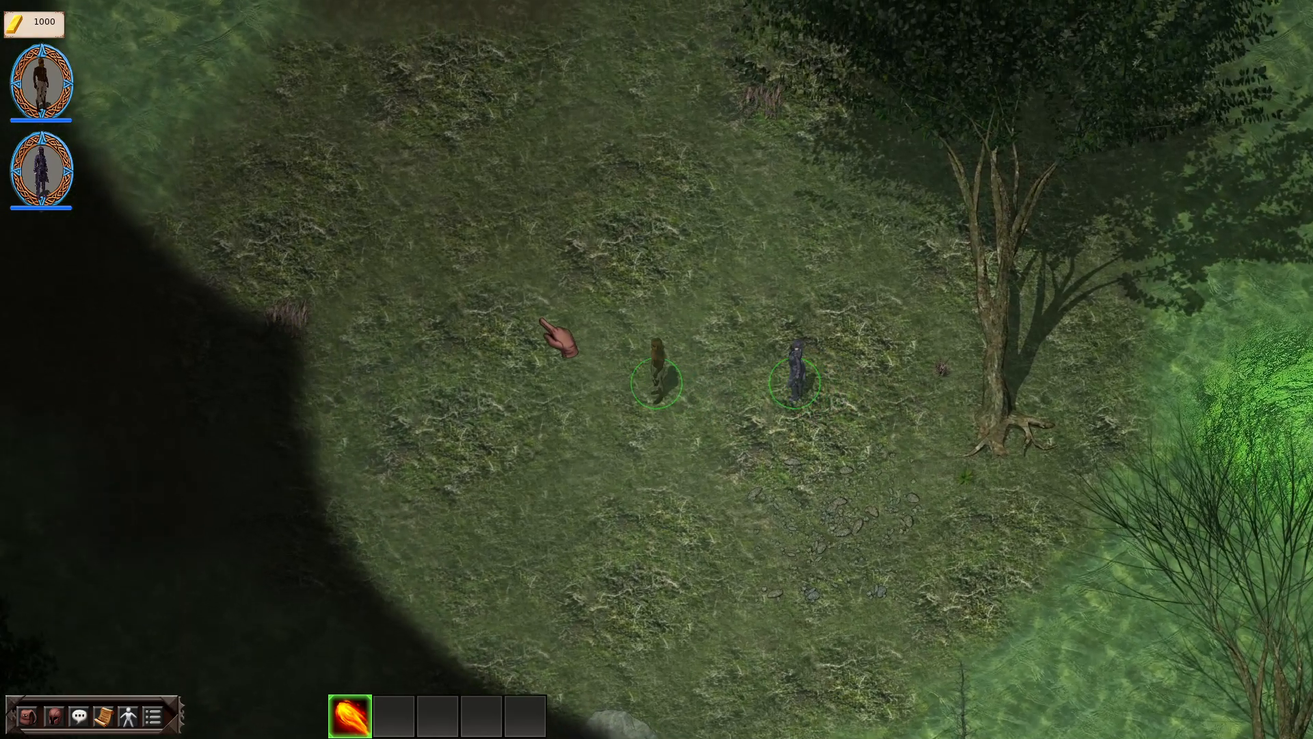
pyautogui.scroll(5, 582, 345)
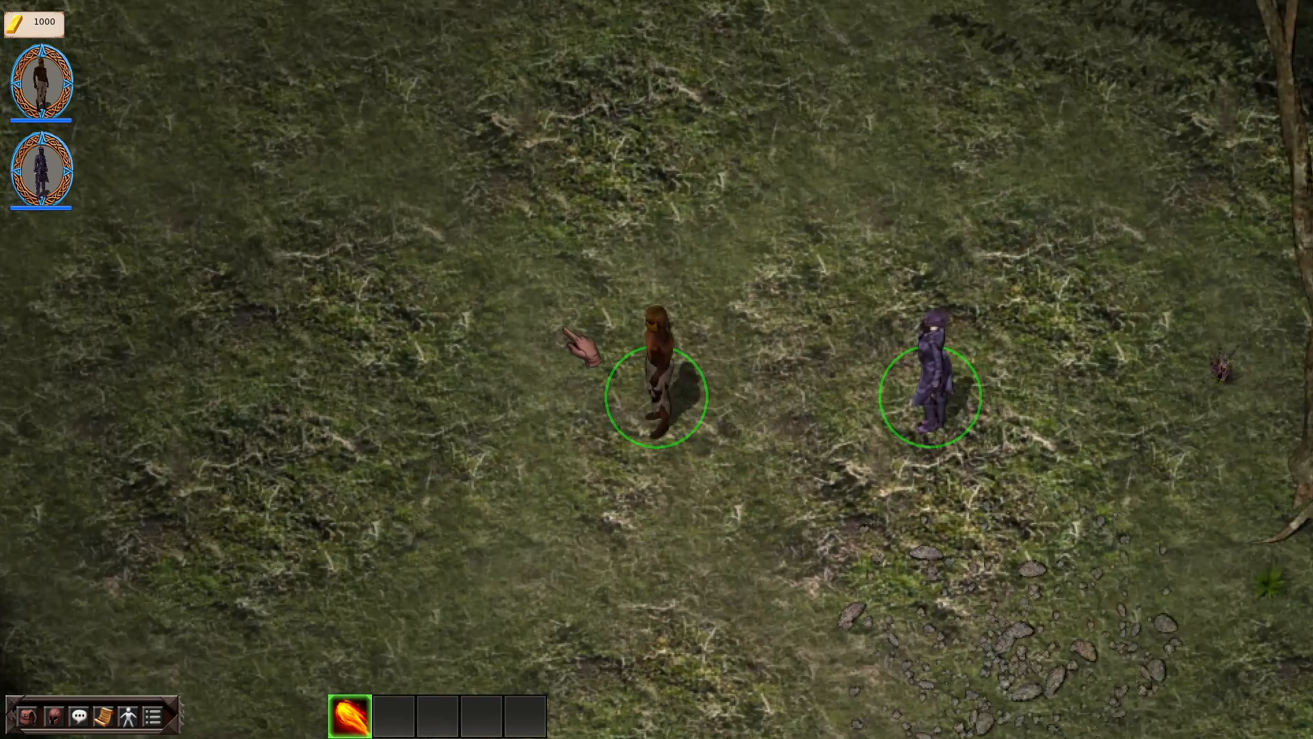
pyautogui.click(695, 524)
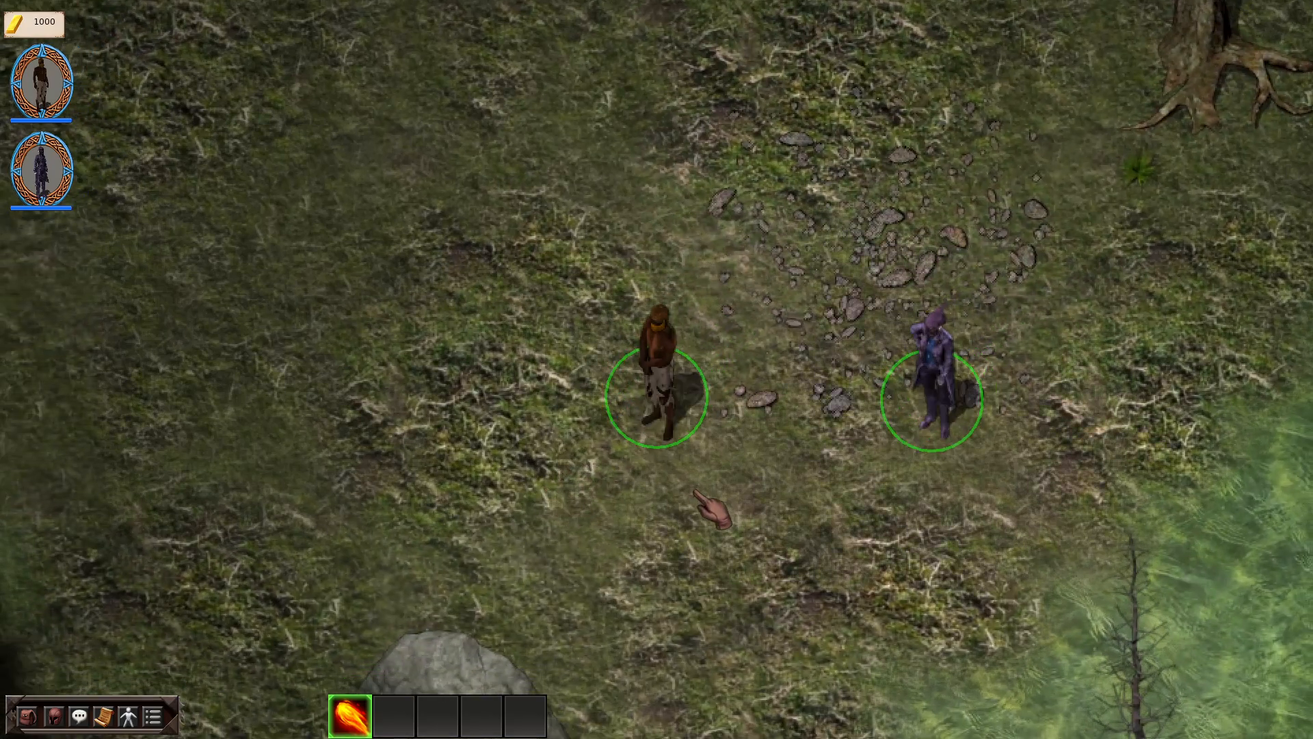
pyautogui.press('Escape')
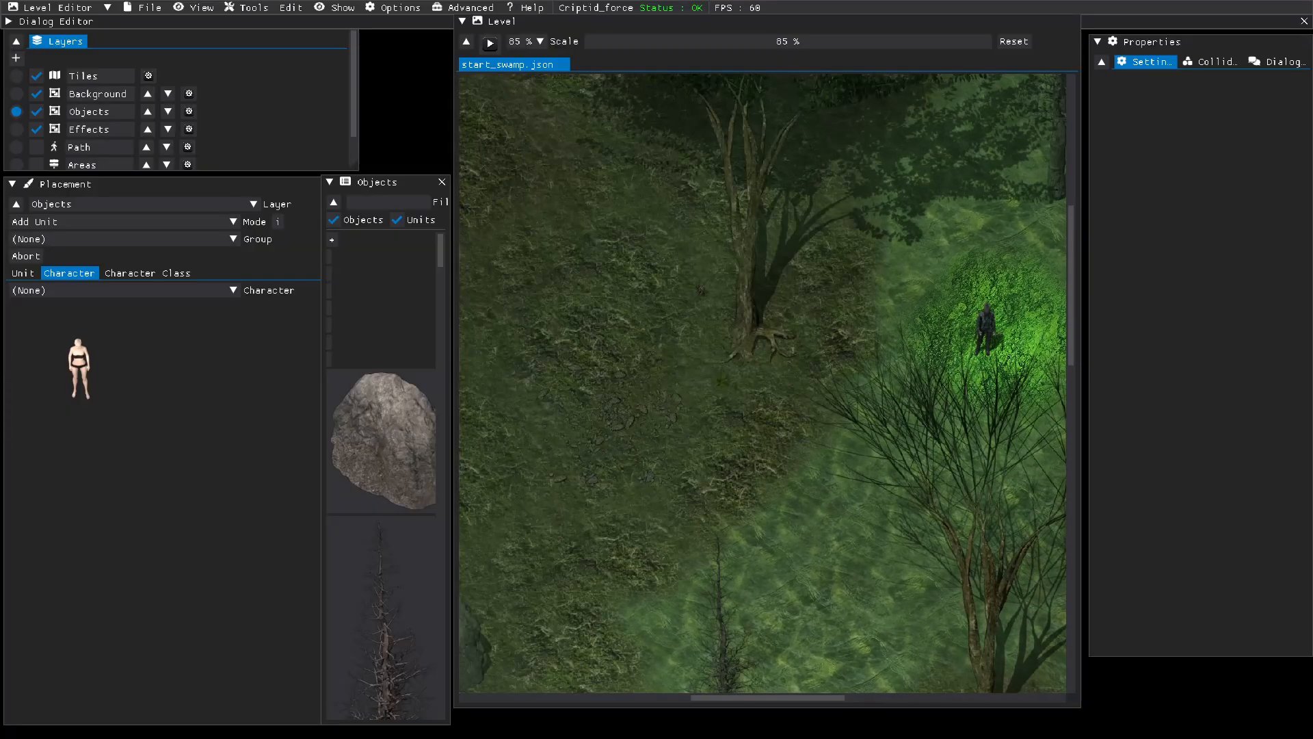